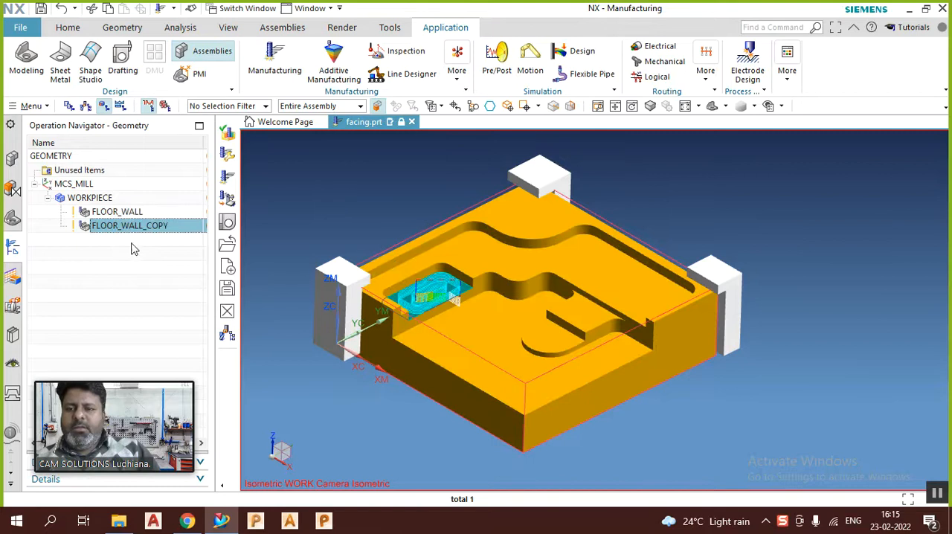
Step: Switch to the Manufacturing application and review the MCS_MILL orientation settings without changing them
left_click(282, 63)
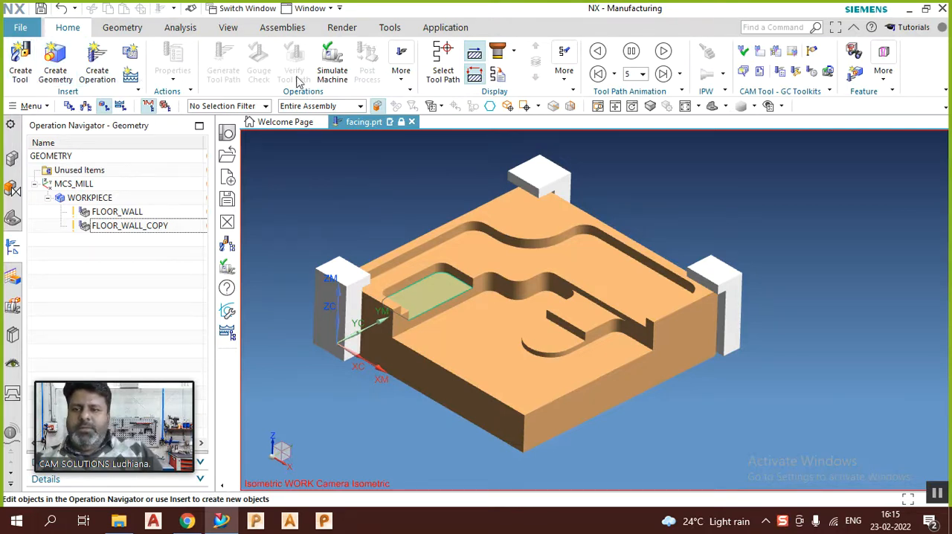
left_click(95, 198)
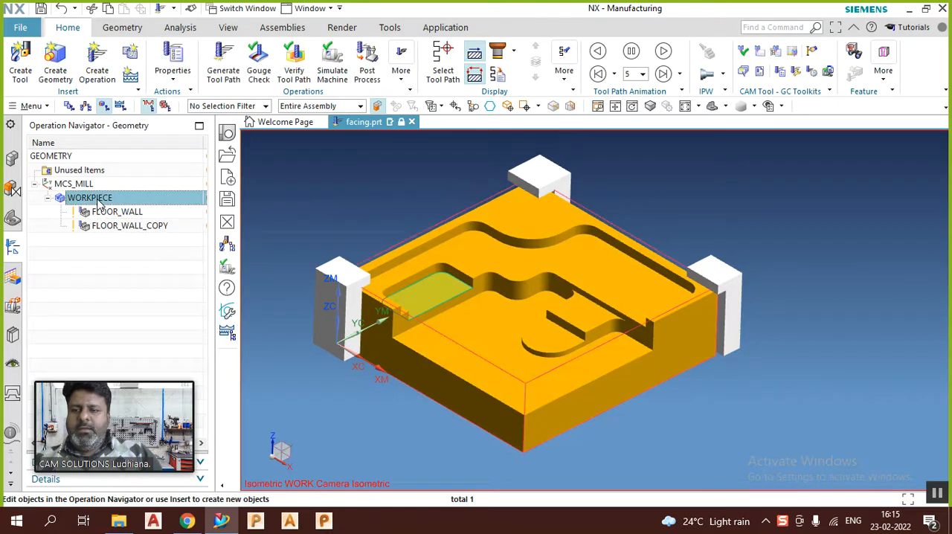
left_click(82, 191)
right_click(82, 188)
left_click(106, 197)
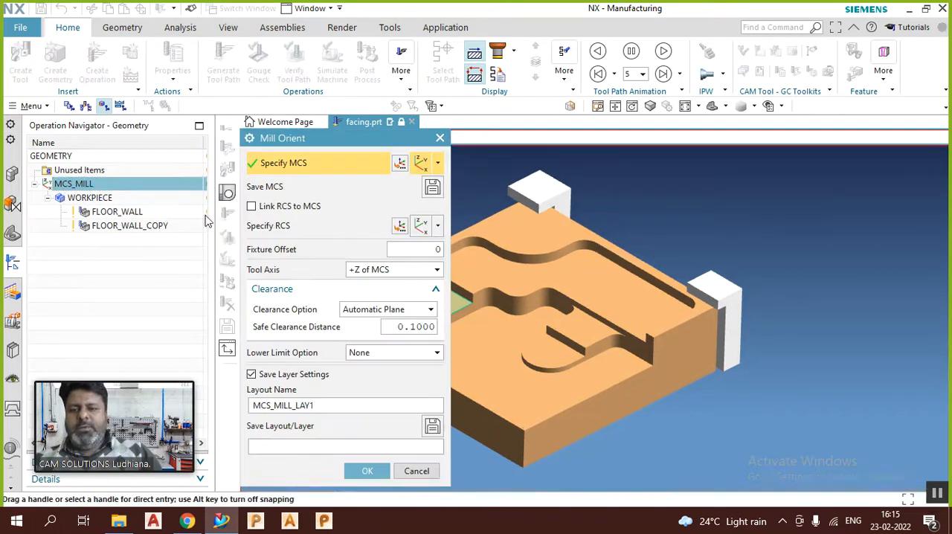
left_click(414, 484)
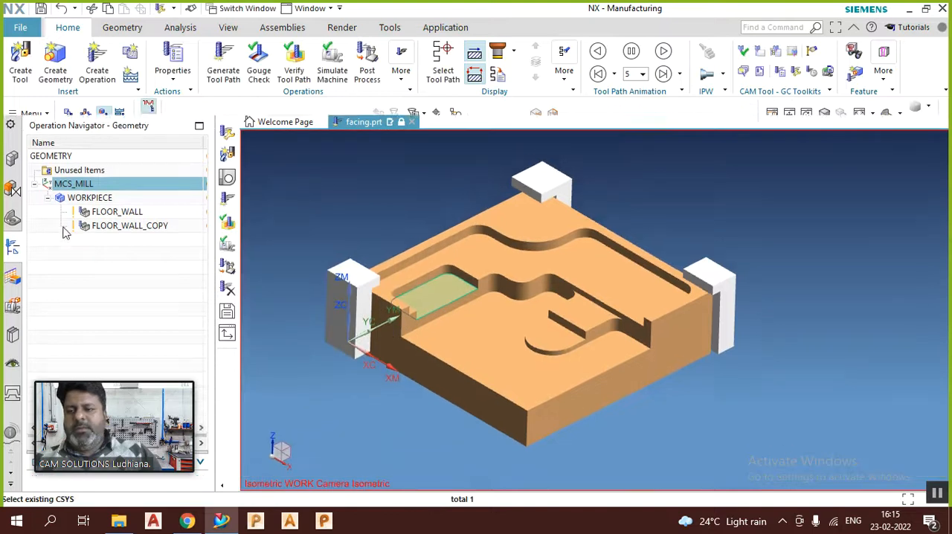
Step: Open the WORKPIECE geometry settings and display the specified part and blank on the model
double_click(104, 198)
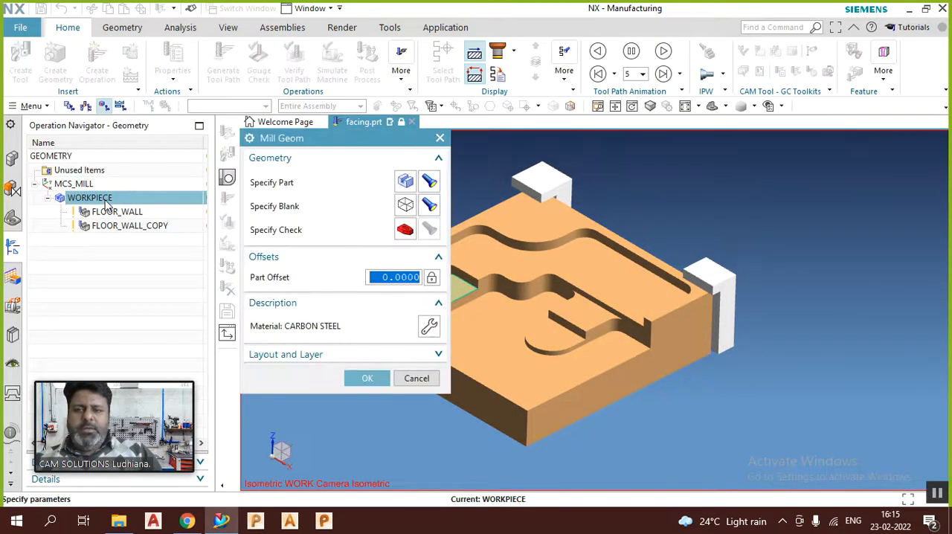
left_click(430, 186)
left_click(429, 206)
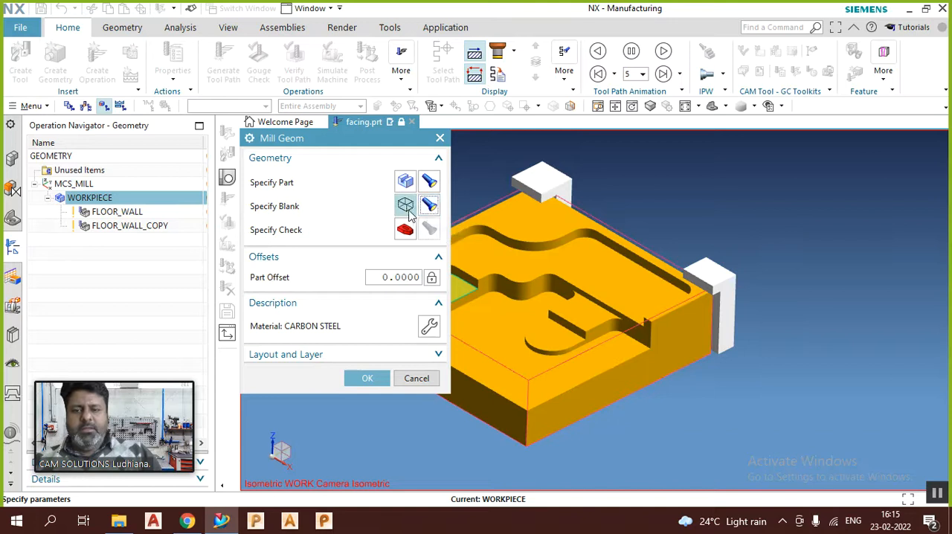
Step: Change the WORKPIECE blank geometry type to Bounding Block and accept the workpiece settings
left_click(406, 207)
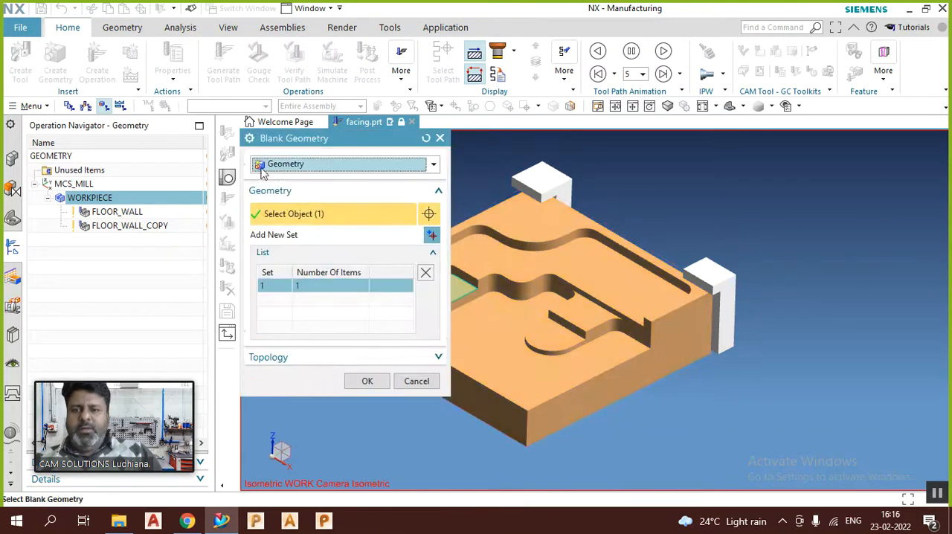
left_click(287, 180)
left_click(288, 181)
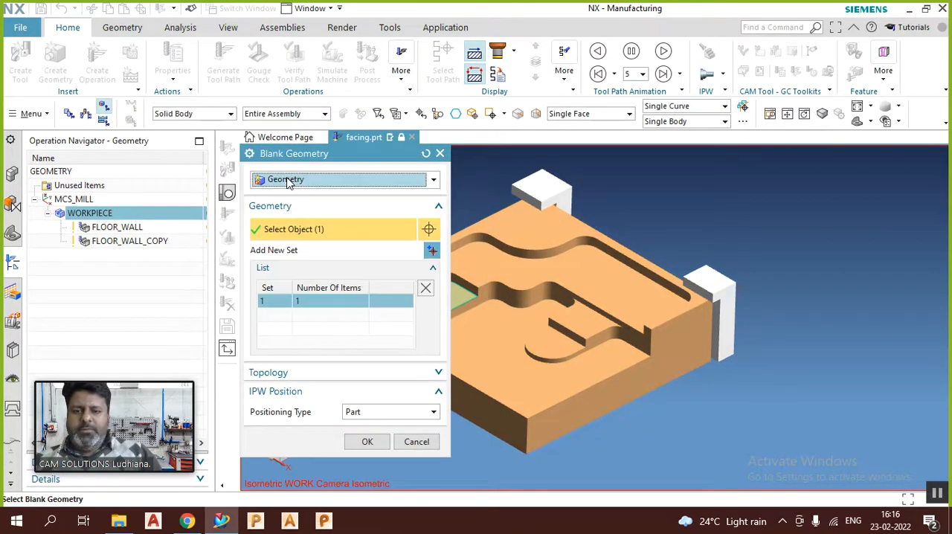
left_click(288, 183)
left_click(289, 182)
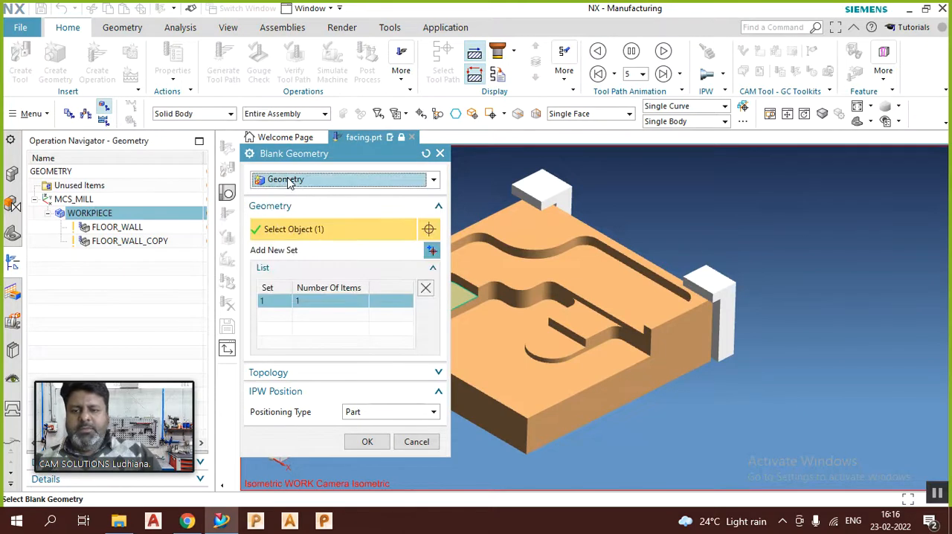
left_click(312, 185)
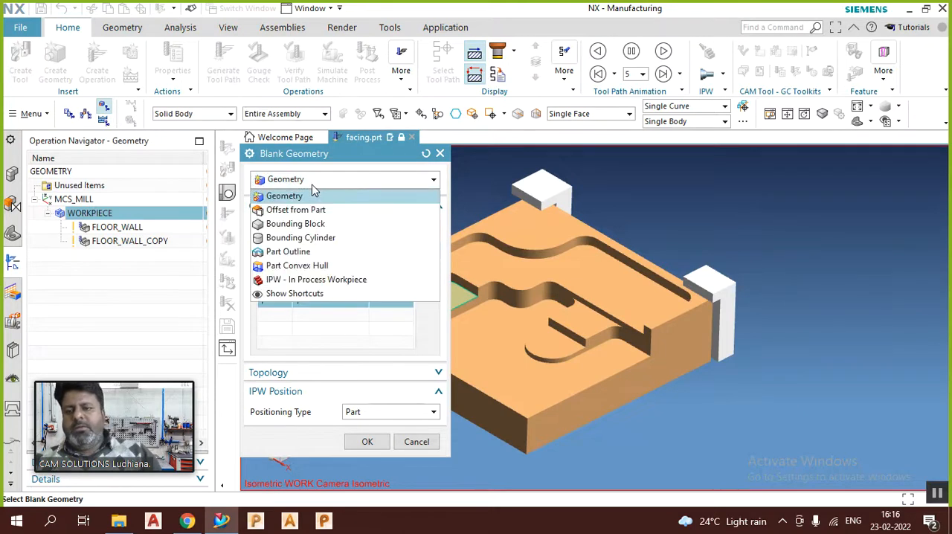
left_click(298, 224)
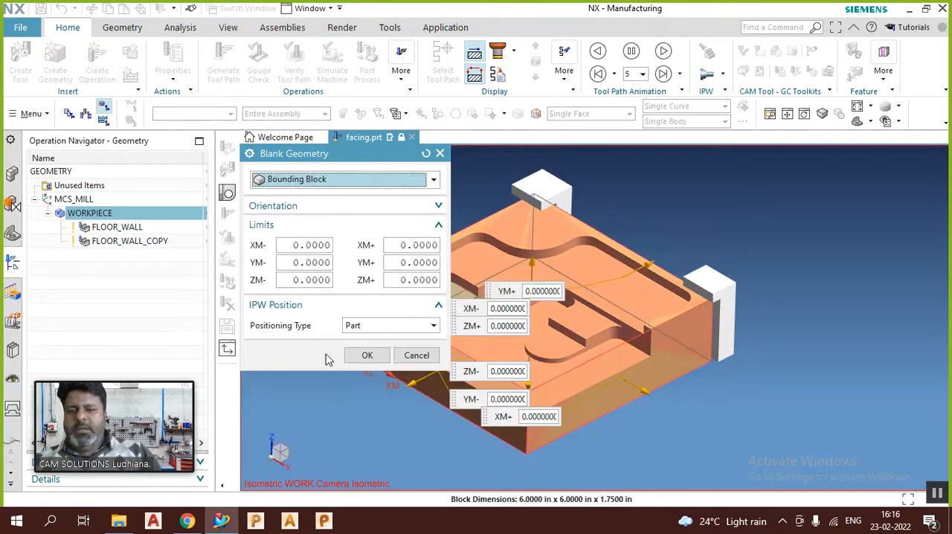
left_click(372, 355)
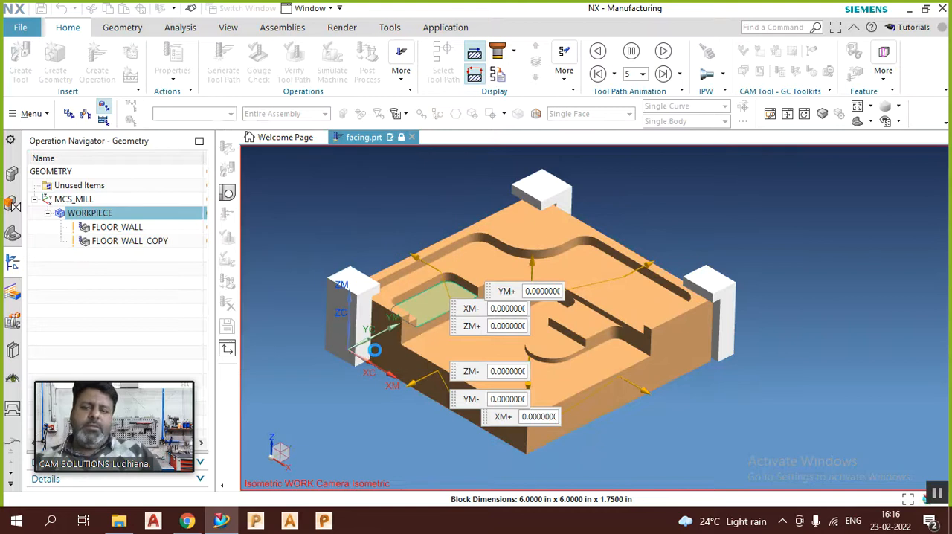
left_click(374, 396)
Step: Show the tool paths of the FLOOR_WALL and FLOOR_WALL_COPY operations on the part
left_click(119, 212)
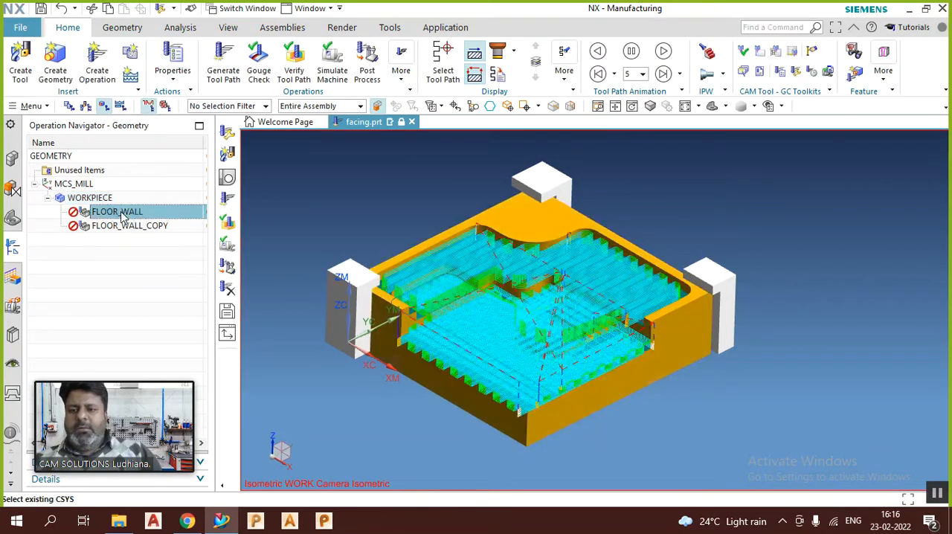
left_click(108, 246)
left_click(108, 226)
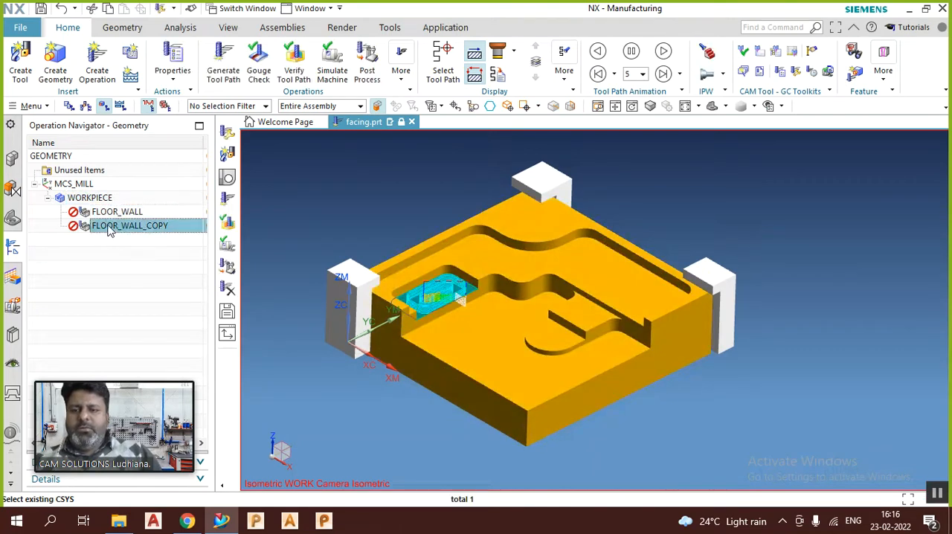
left_click(106, 246)
Step: Insert a mill_planar Floor Wall operation under WORKPIECE, keeping the default program, tool, method and name
left_click(89, 198)
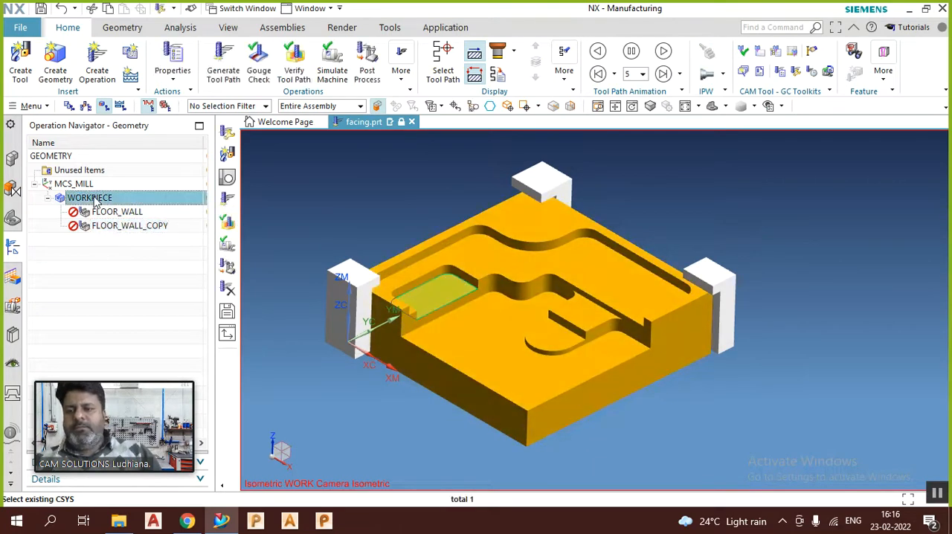
right_click(95, 199)
mouse_move(149, 387)
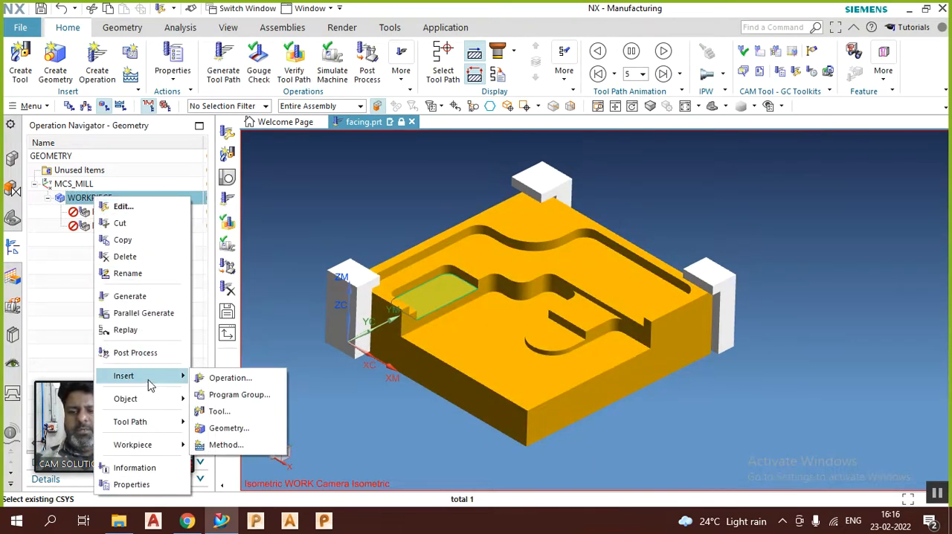
left_click(227, 379)
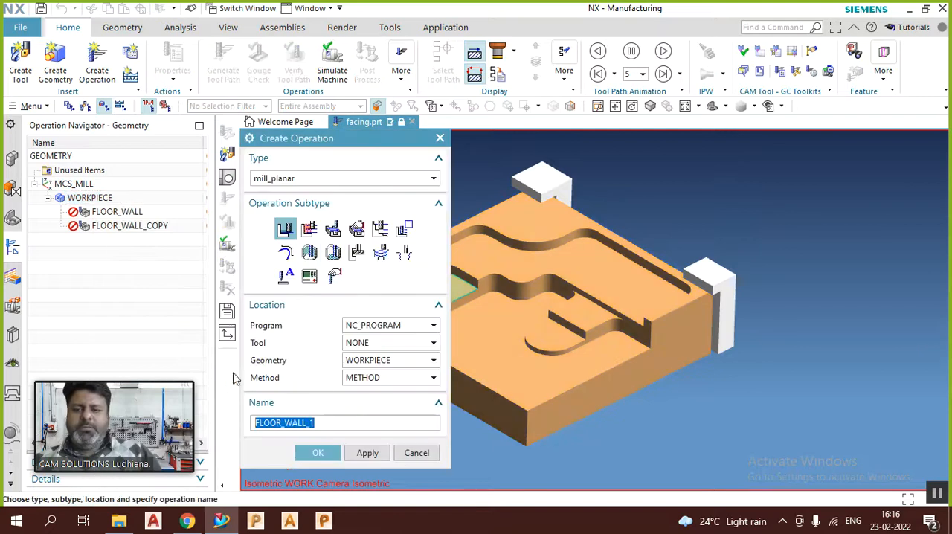
scroll(695, 334, "down", 3)
scroll(639, 301, "up", 2)
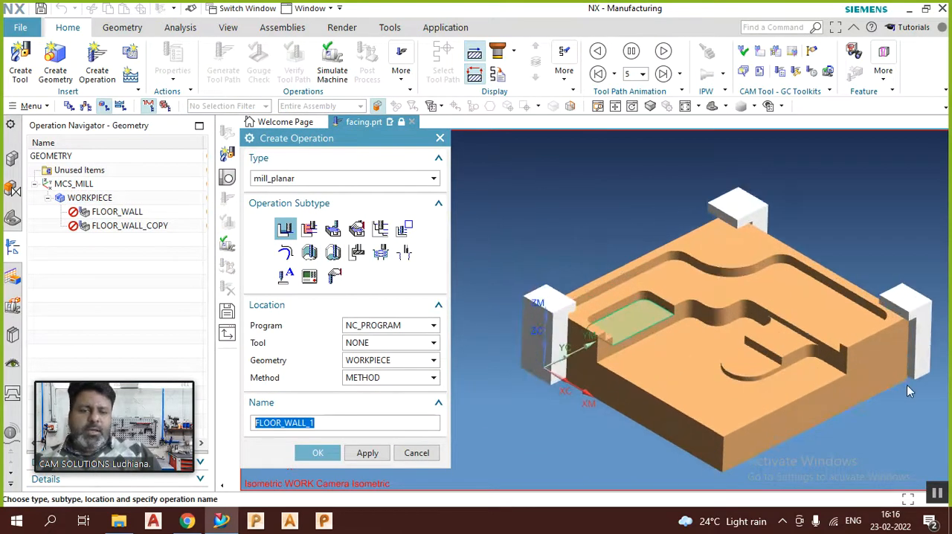
scroll(893, 383, "up", 2)
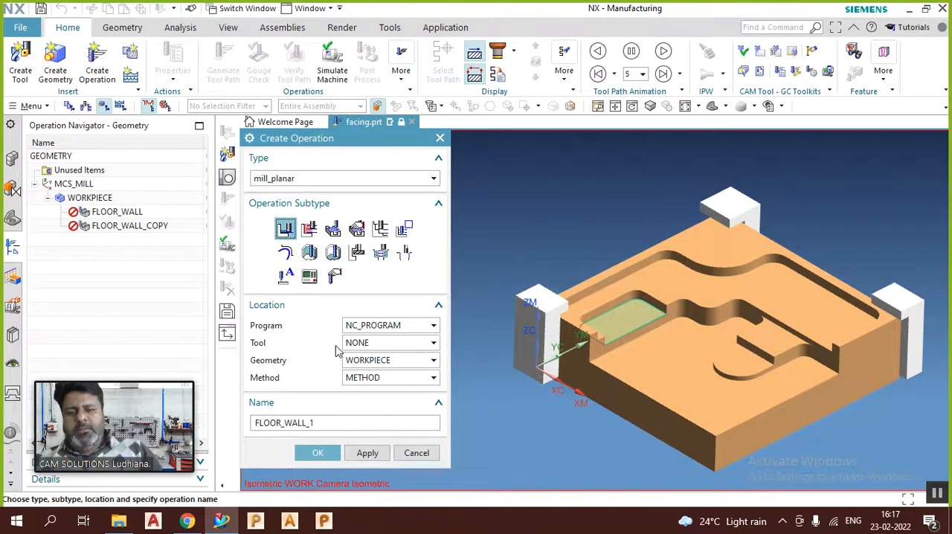
left_click(318, 453)
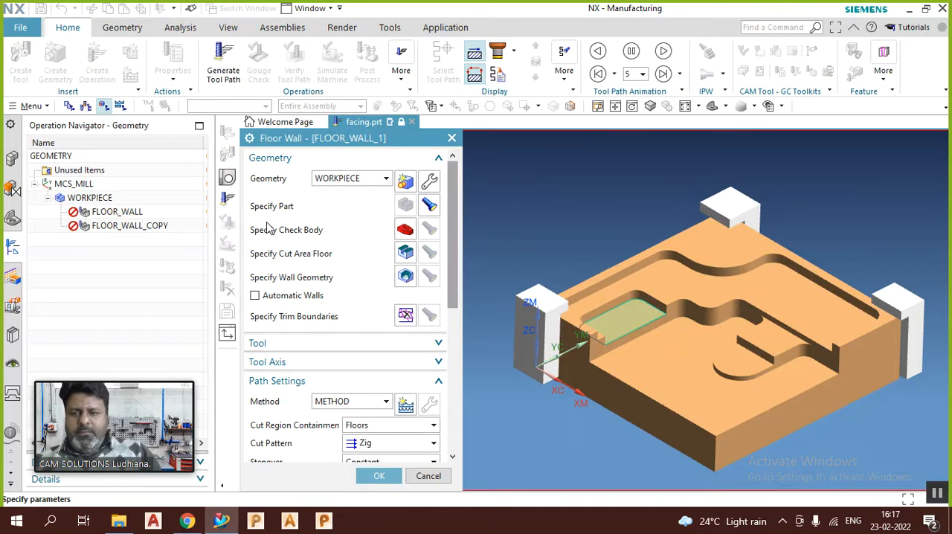
Step: Specify the upper floor face beside the wavy wall as the cut area floor and display it on the part
left_click(430, 207)
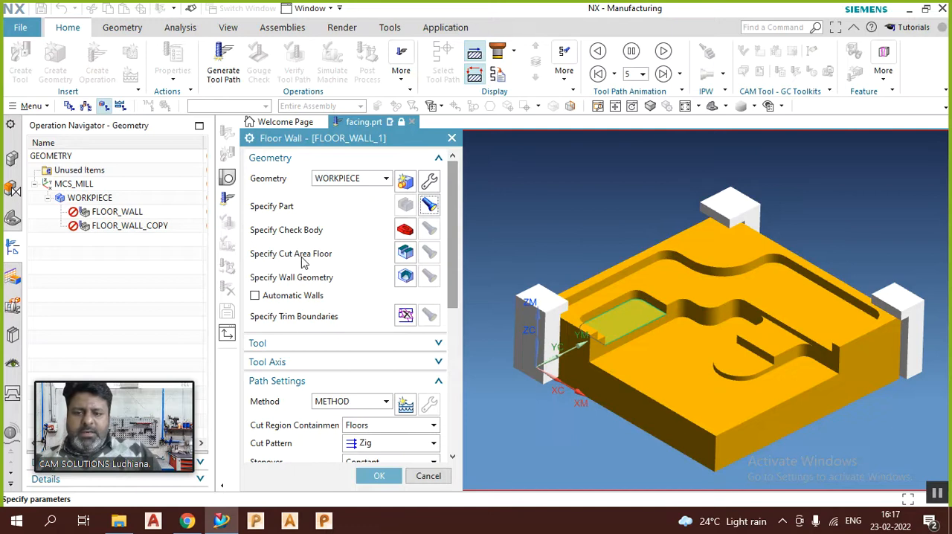
left_click(405, 253)
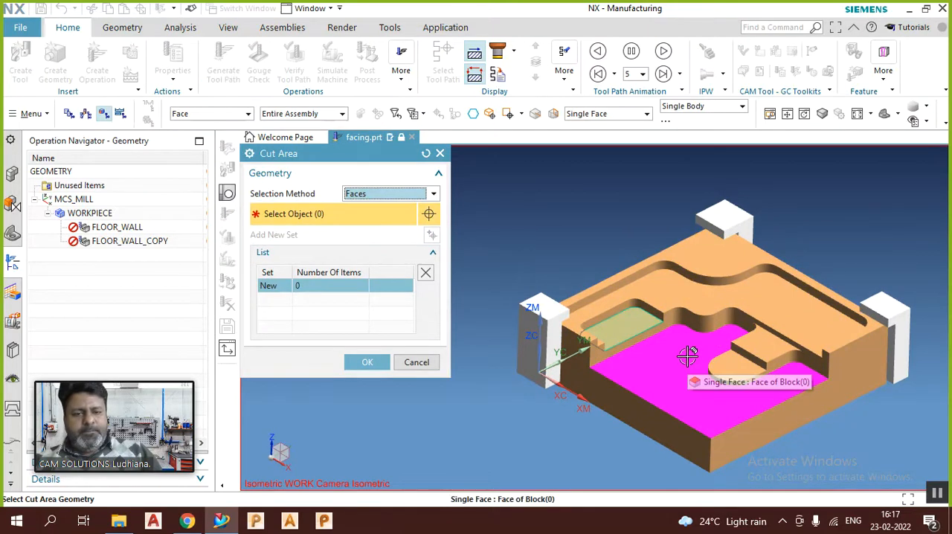
left_click(710, 294)
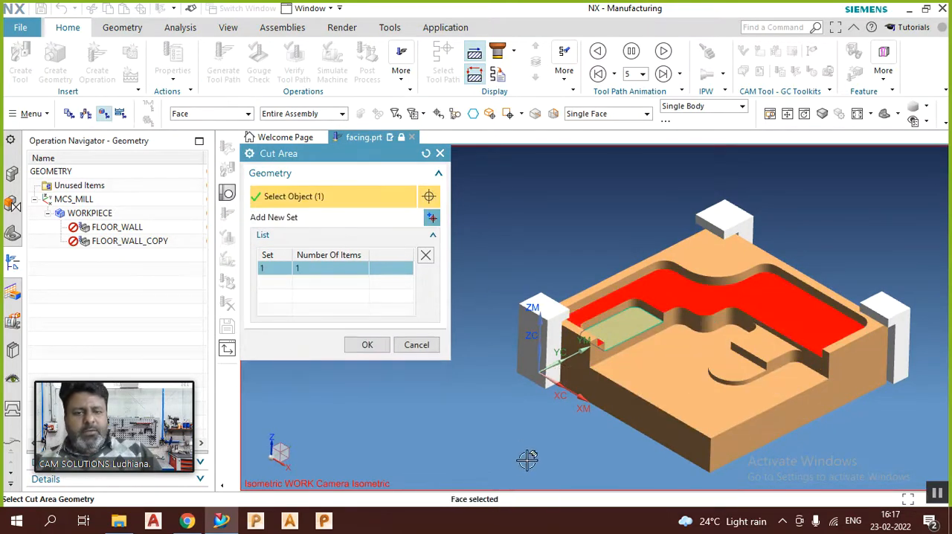
left_click(365, 344)
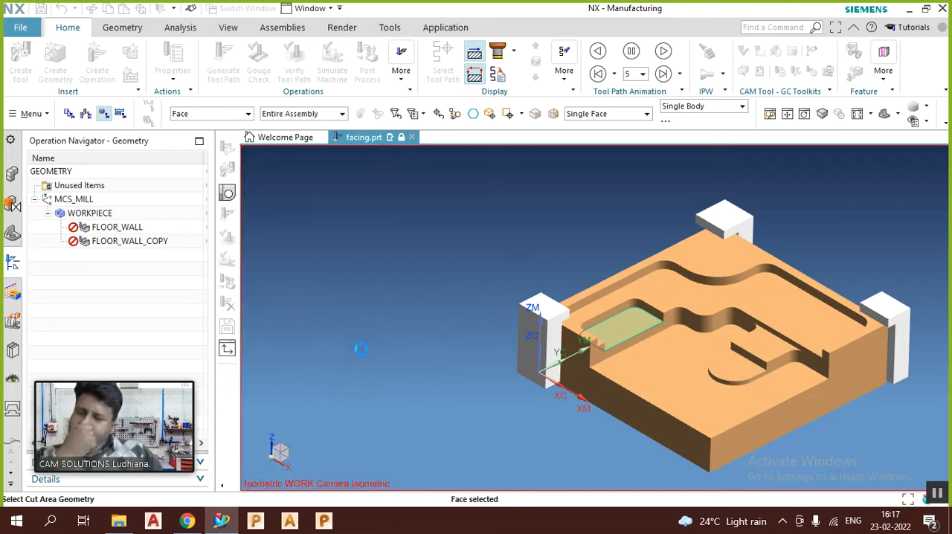
left_click(429, 270)
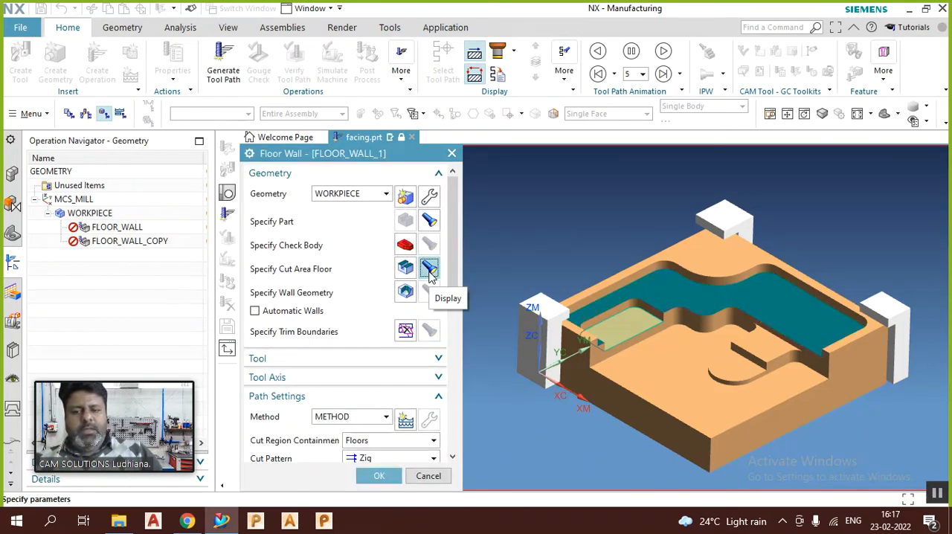
scroll(797, 271, "up", 2)
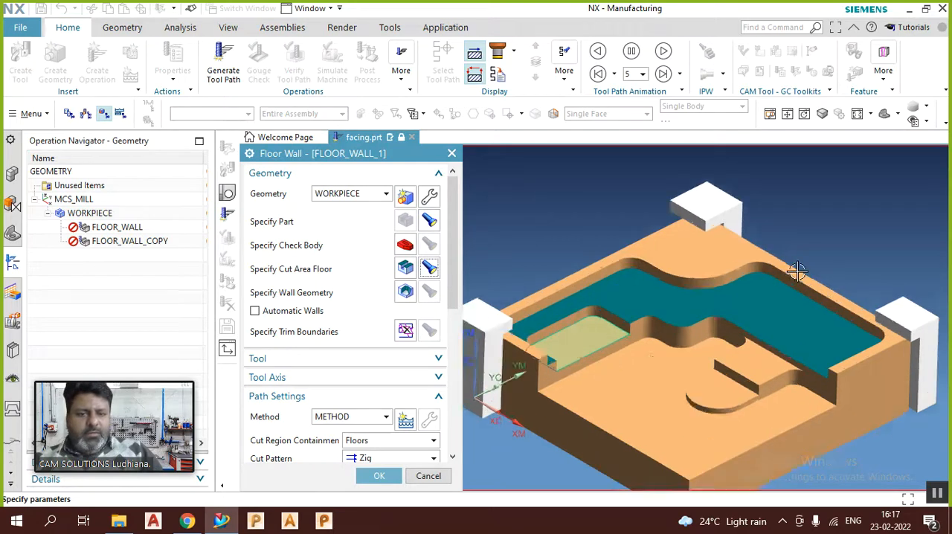
scroll(797, 271, "up", 2)
scroll(749, 287, "up", 2)
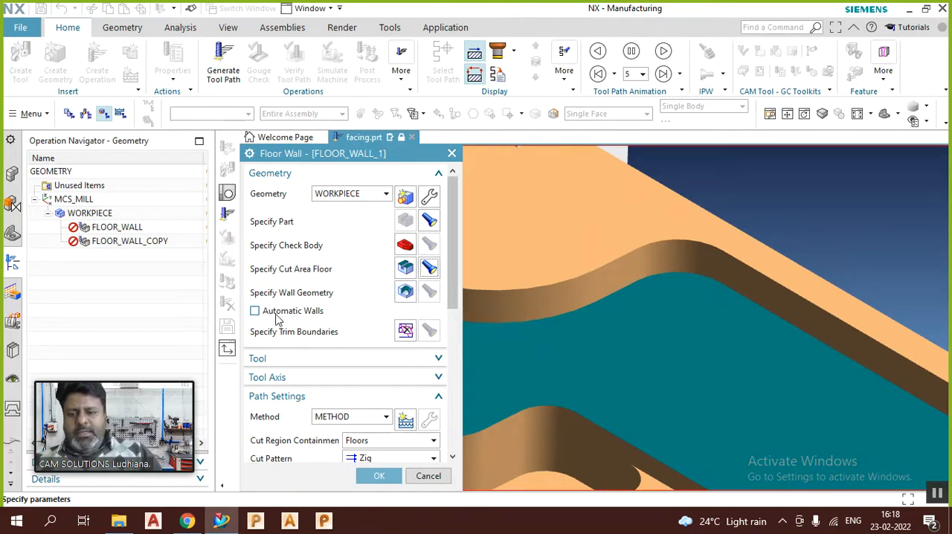
Step: Enable Automatic Walls for the Floor Wall operation and display the wall geometry around the selected floor
left_click(255, 311)
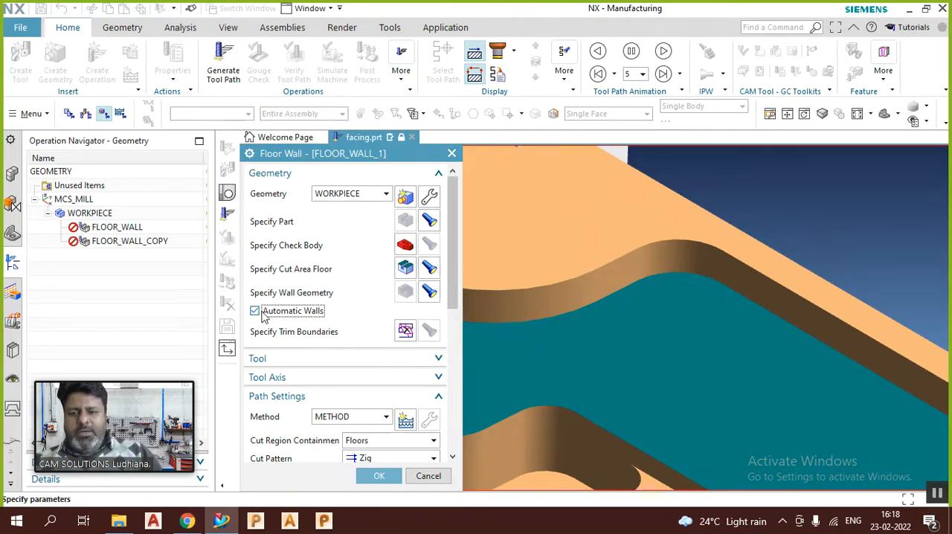
left_click(430, 293)
scroll(744, 234, "down", 5)
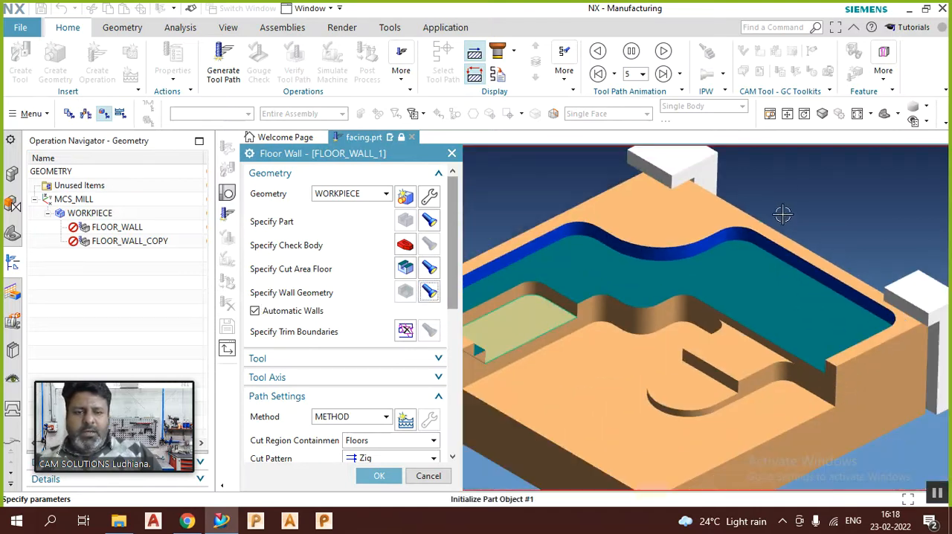
scroll(778, 215, "down", 2)
middle_click_drag(774, 212, 769, 242)
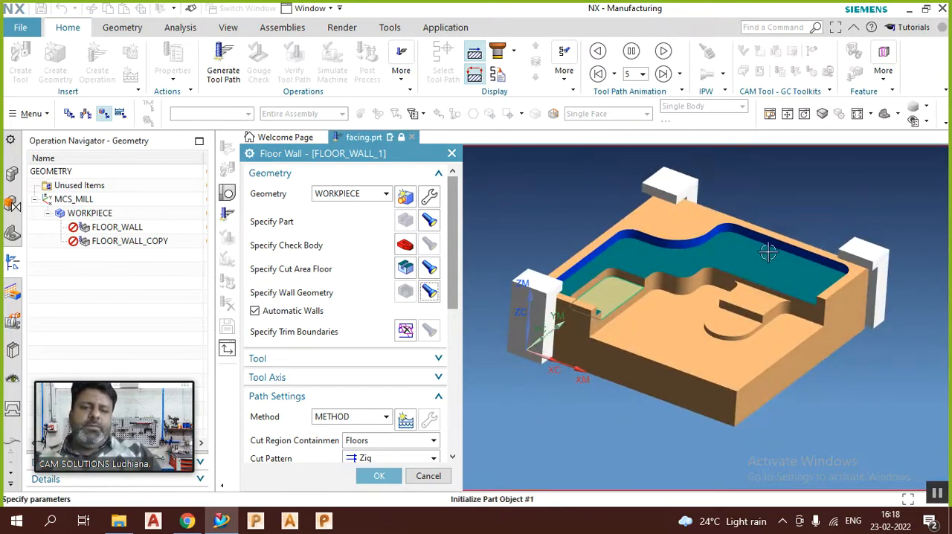
scroll(704, 310, "up", 1)
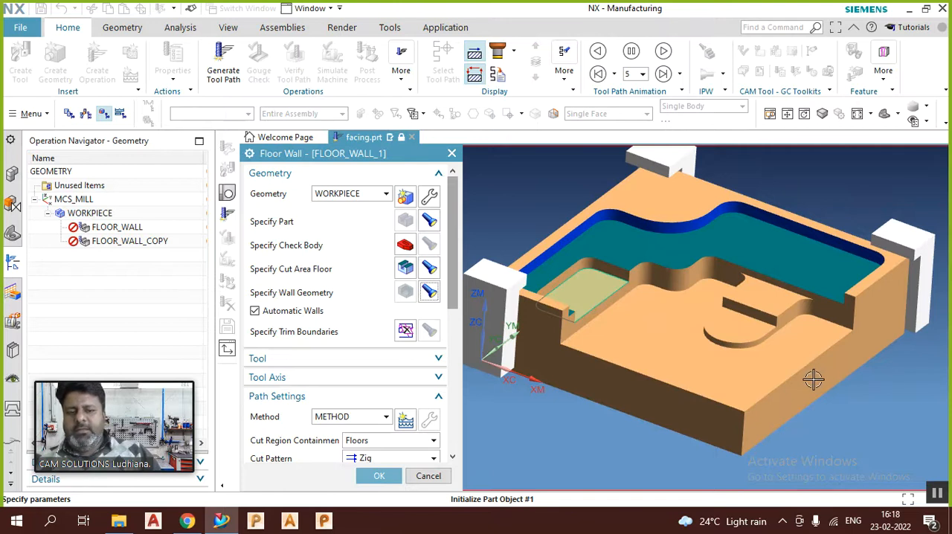
Step: Replace the cut area floor with the large lower floor face surrounding the rounded island
left_click(408, 270)
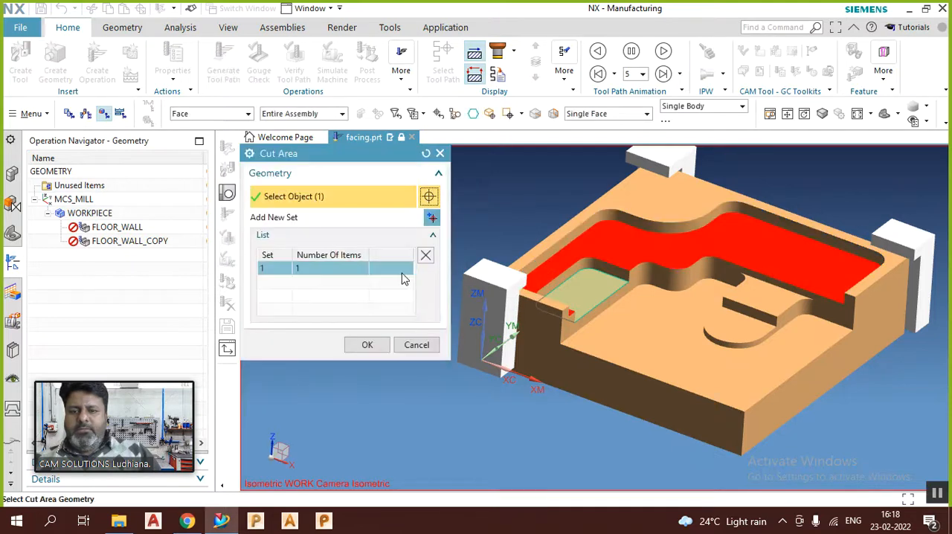
left_click(424, 256)
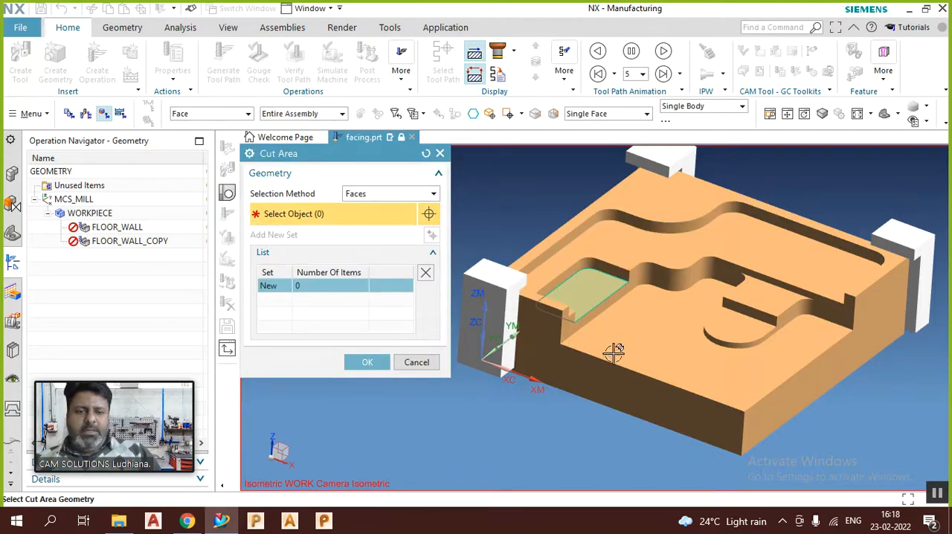
left_click(633, 342)
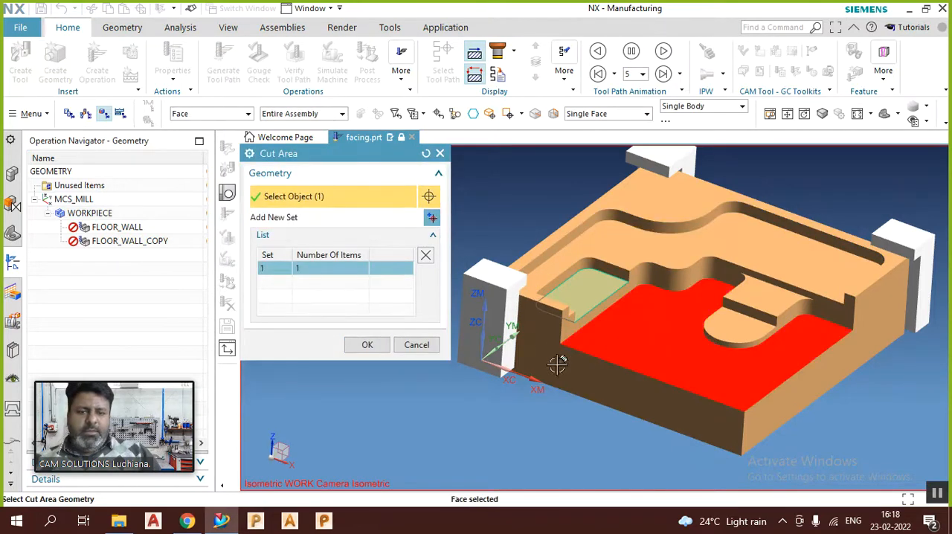
left_click(368, 346)
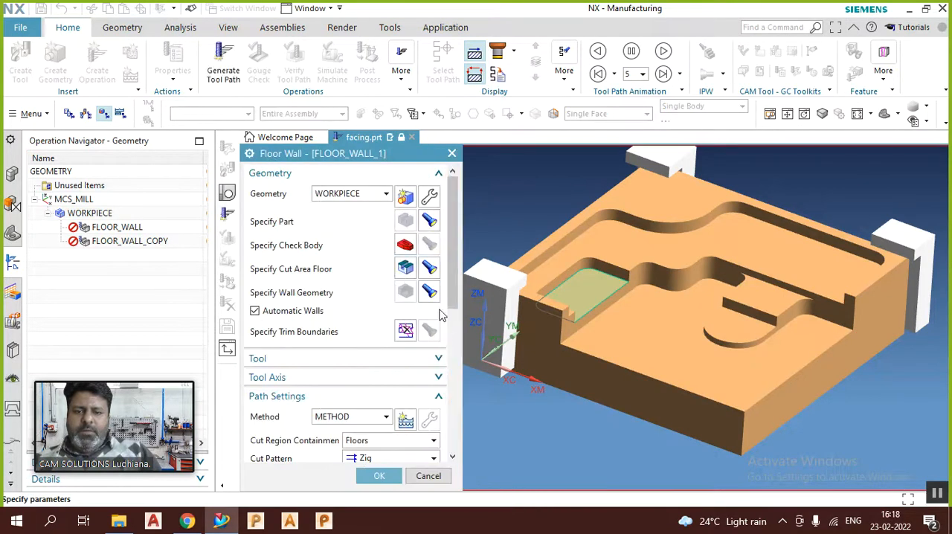
Step: Display the cut area floor and the automatic wall geometry around the large lower floor to check them on the part
left_click(432, 272)
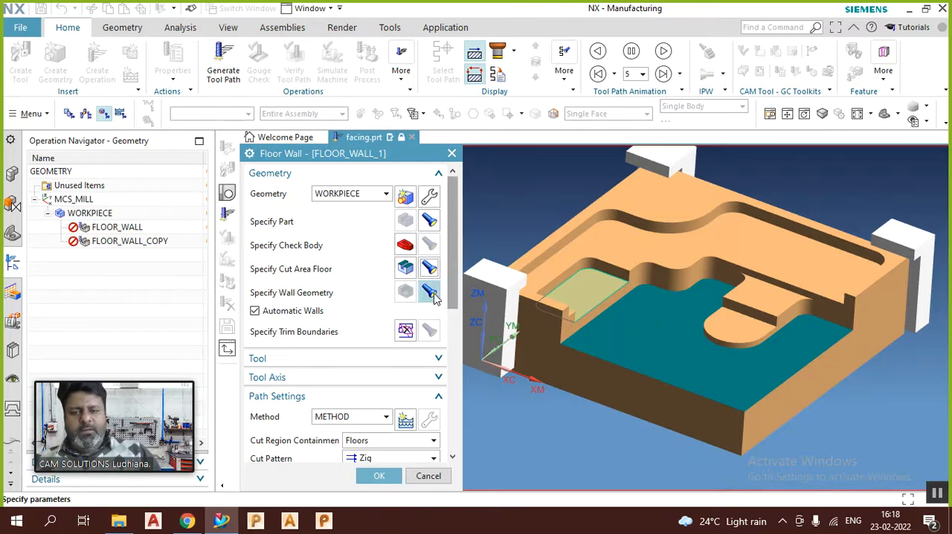
left_click(430, 291)
scroll(531, 311, "up", 6)
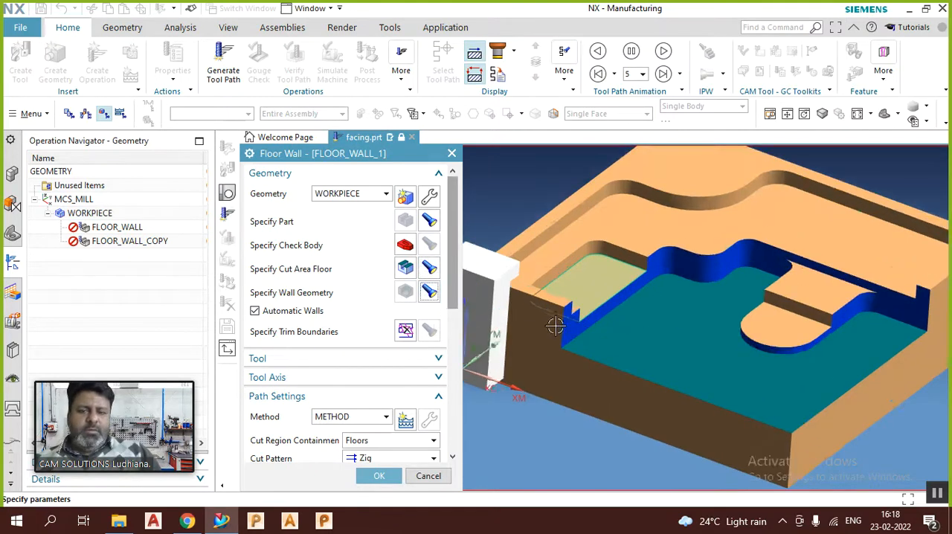
scroll(568, 280, "down", 5)
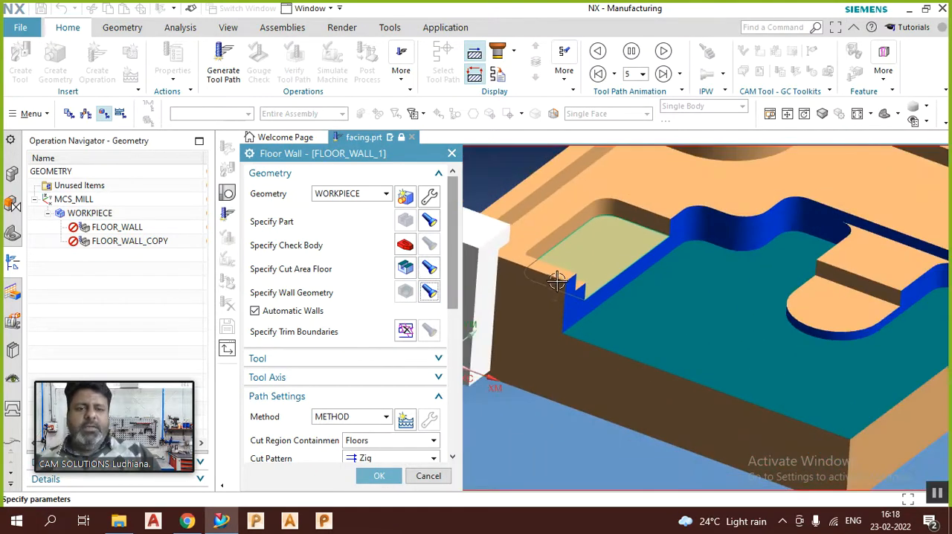
scroll(755, 223, "down", 1)
mouse_move(754, 263)
middle_mouse_down()
mouse_move(751, 305)
mouse_move(762, 267)
mouse_move(744, 257)
mouse_move(760, 279)
middle_mouse_up()
scroll(744, 280, "down", 2)
scroll(841, 262, "up", 1)
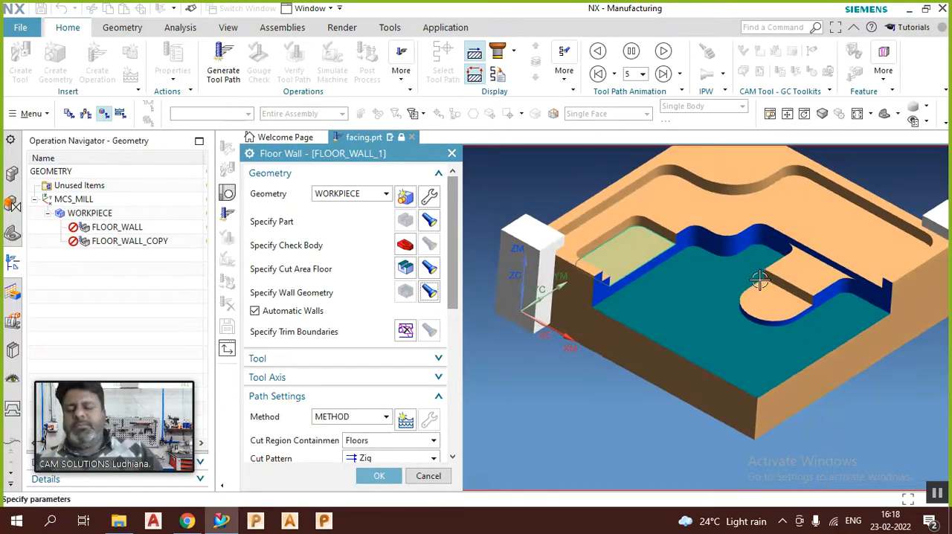
Step: Replace the cut area floor with the upper floor face beside the wavy wall and display its floor and walls
left_click(407, 275)
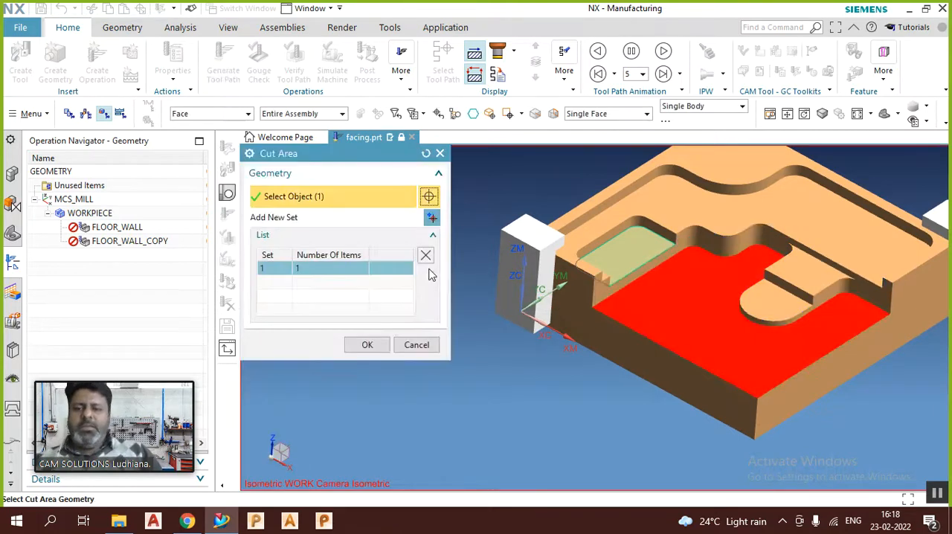
left_click(427, 254)
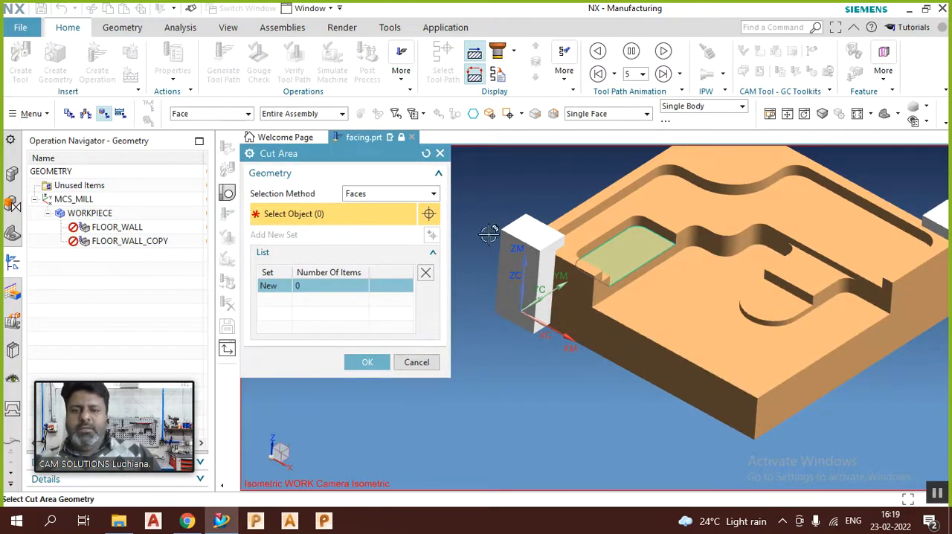
left_click(676, 216)
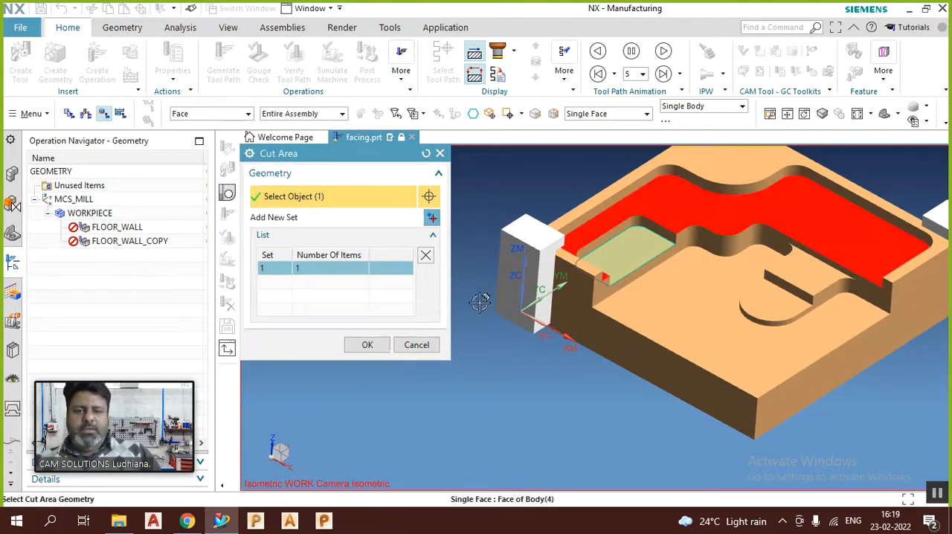
left_click(368, 344)
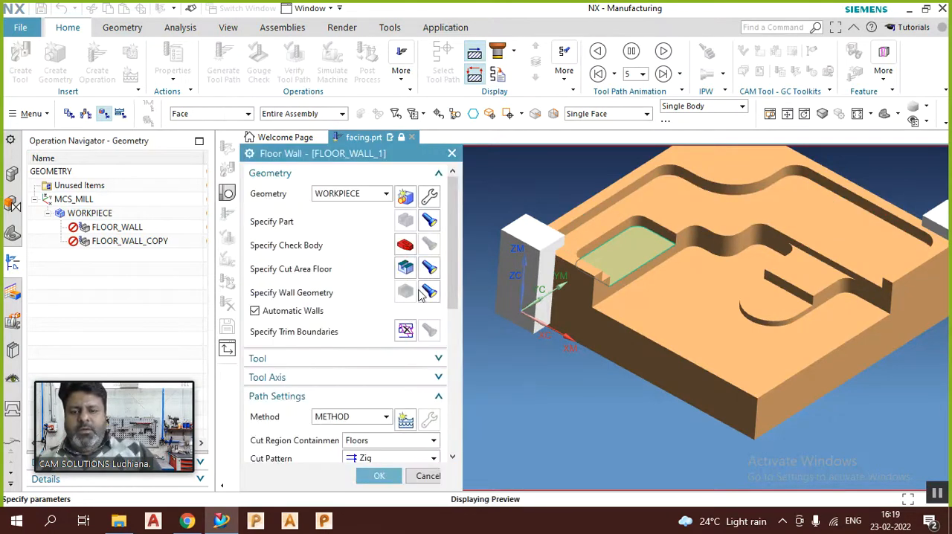
left_click(429, 291)
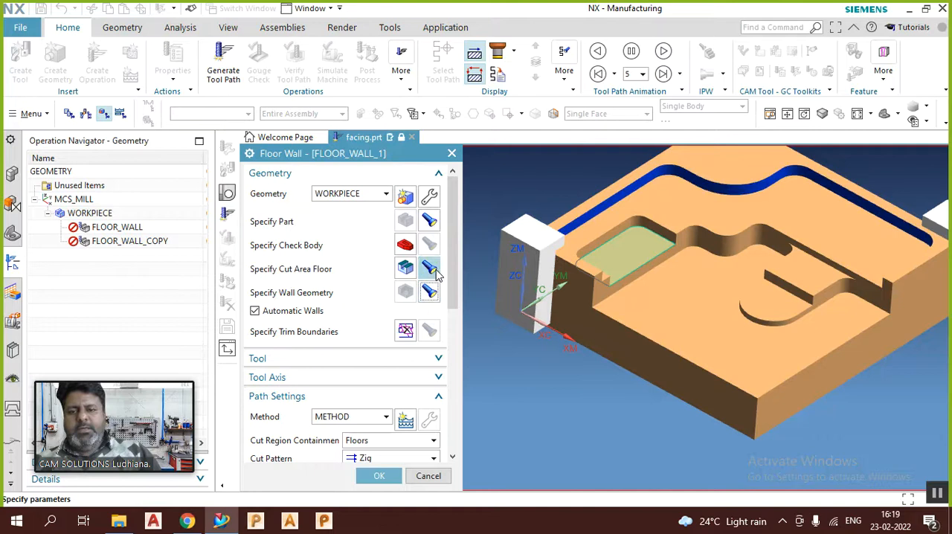
left_click(431, 268)
middle_click_drag(498, 329, 567, 183)
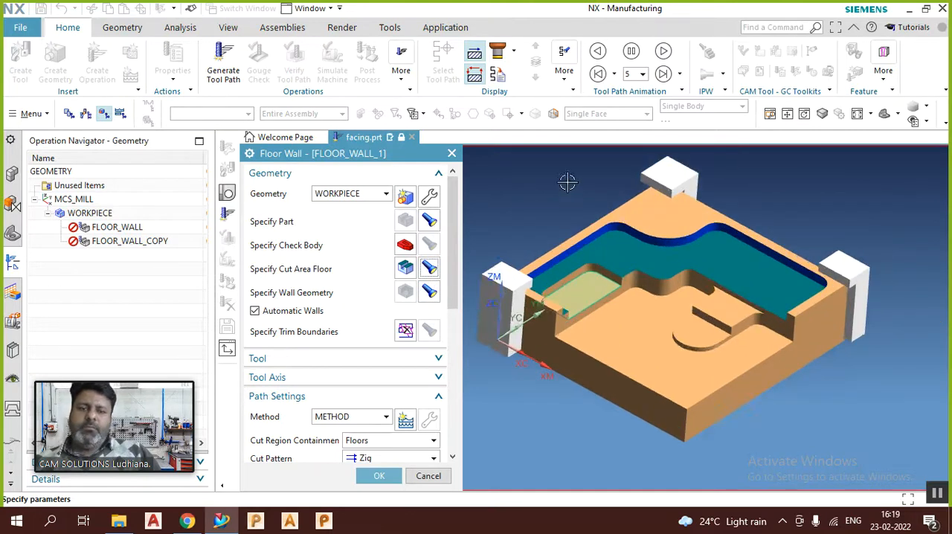
Step: Assign the EM-.50 (Milling Tool-5 Parameters) tool to the Floor Wall operation
left_click(398, 362)
left_click(385, 379)
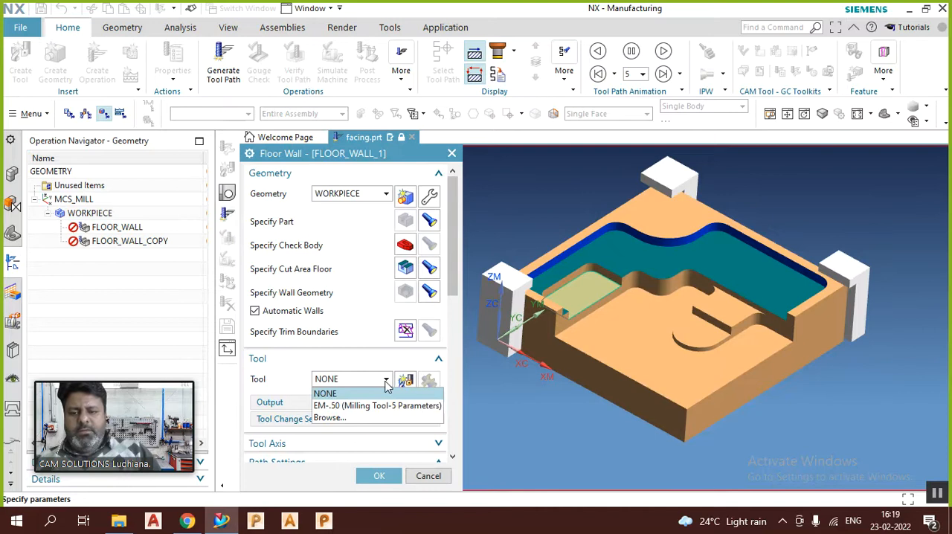
left_click(367, 407)
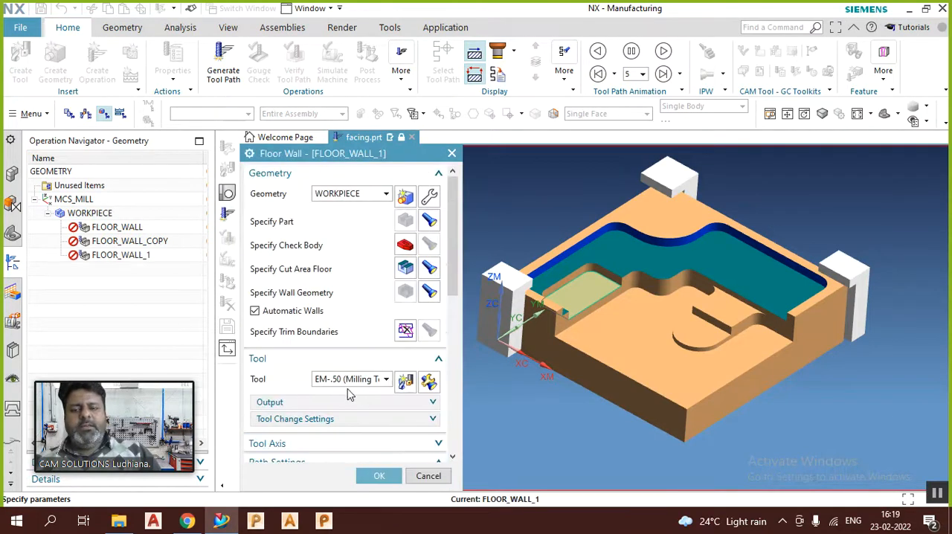
scroll(350, 394, "down", 5)
scroll(644, 342, "up", 4)
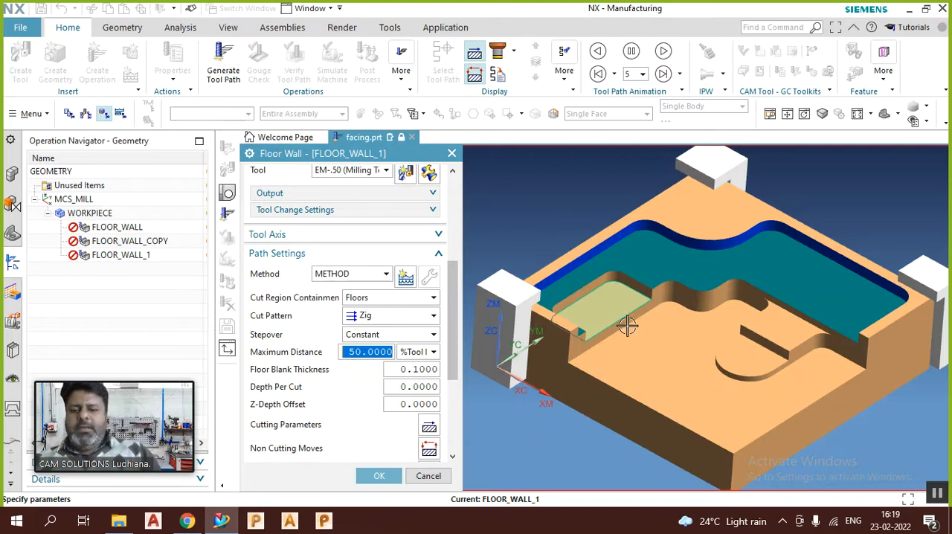
Step: Set the Floor Blank Thickness to 5mm and inspect the blank level preview above the upper floor
left_click(402, 372)
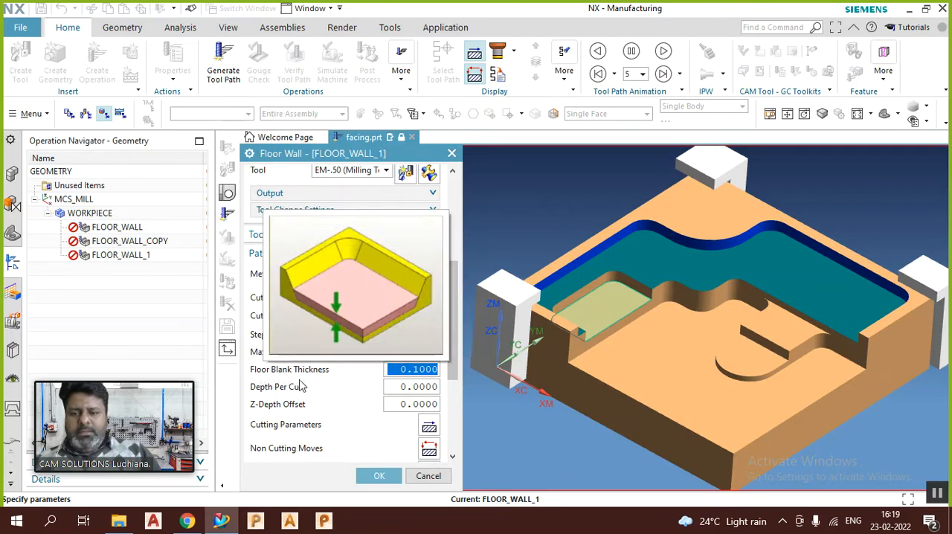
left_click(421, 387)
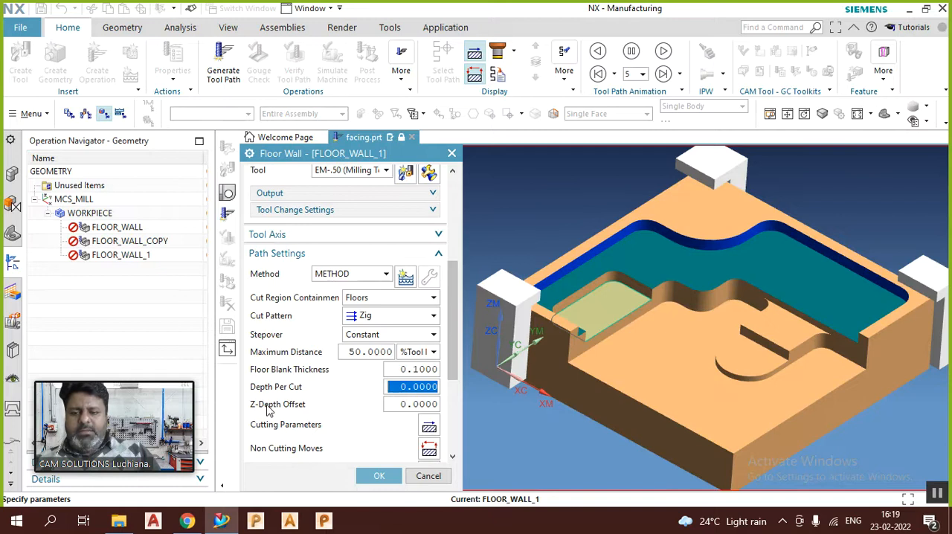
left_click(410, 405)
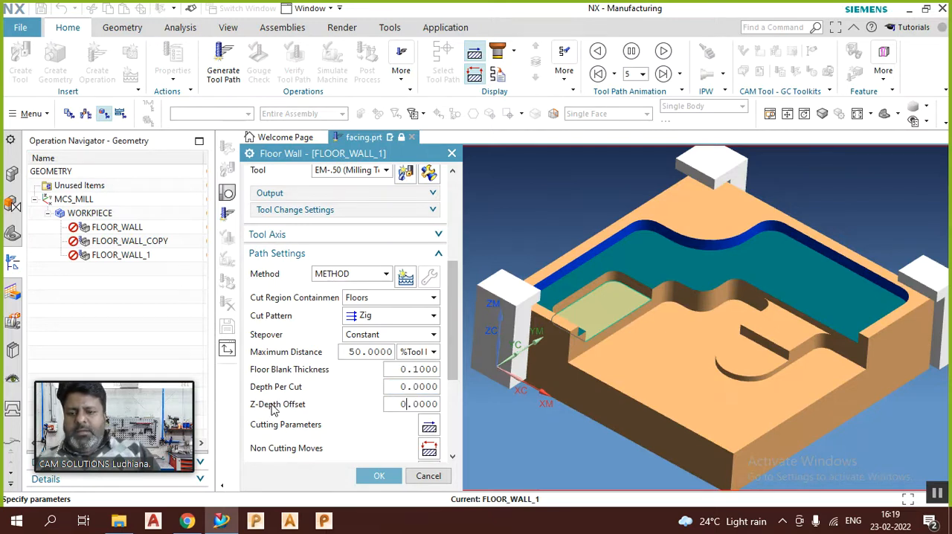
mouse_move(318, 372)
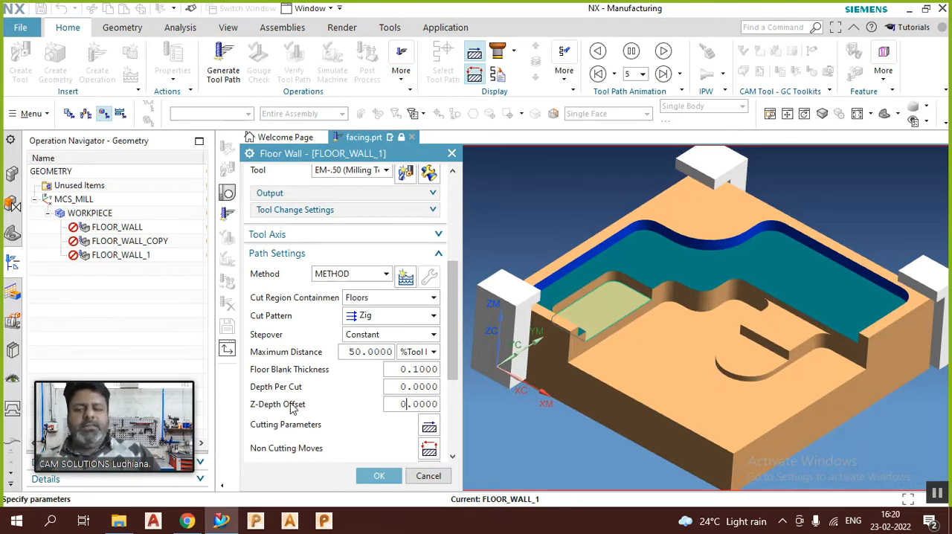
double_click(408, 369)
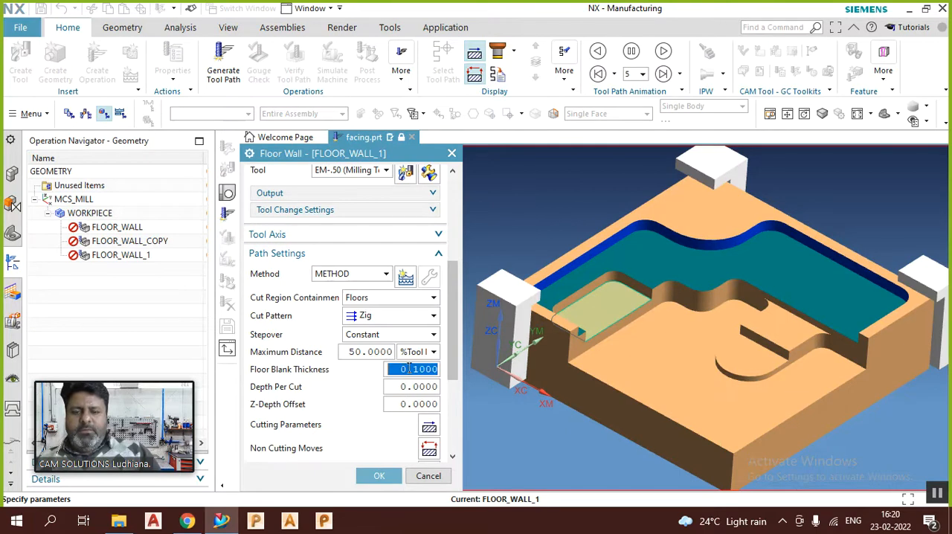
type("5mm")
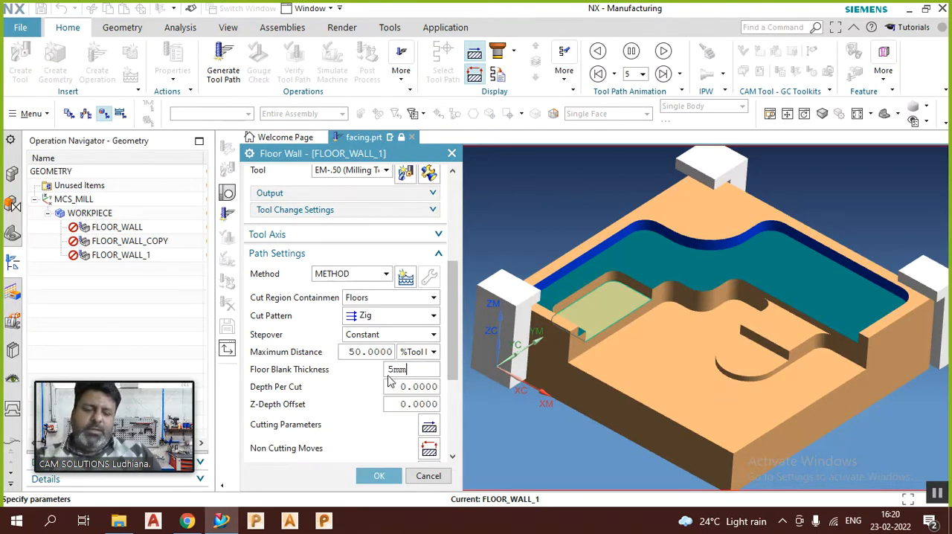
key("Return")
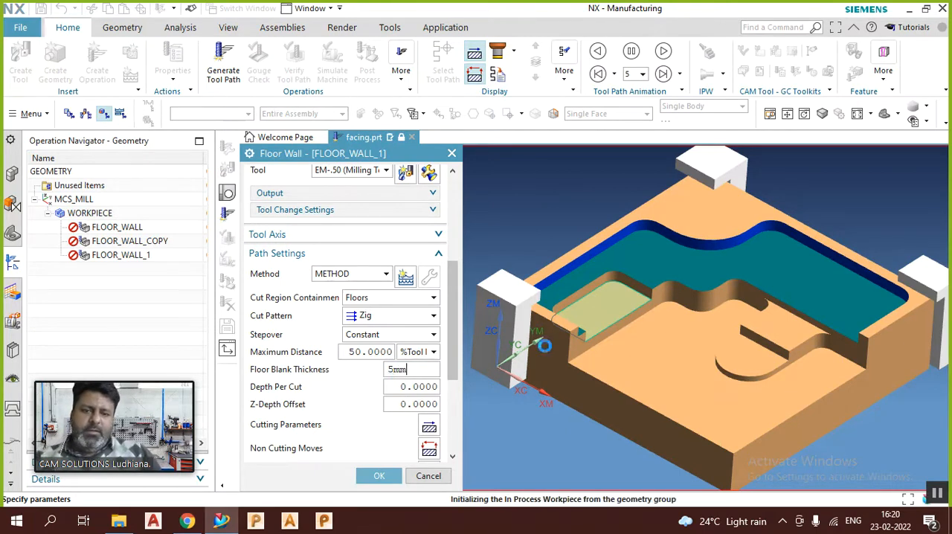
middle_click_drag(802, 263, 765, 275)
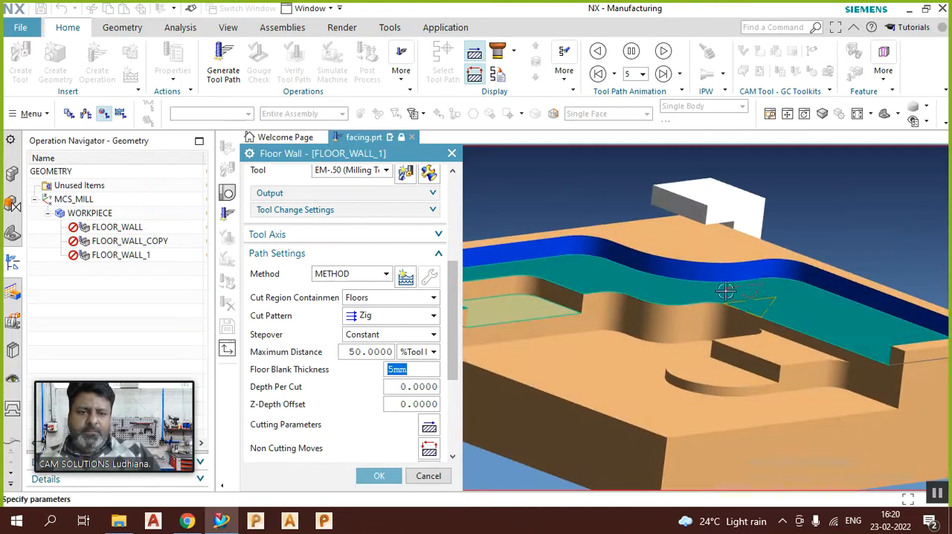
scroll(728, 292, "down", 3)
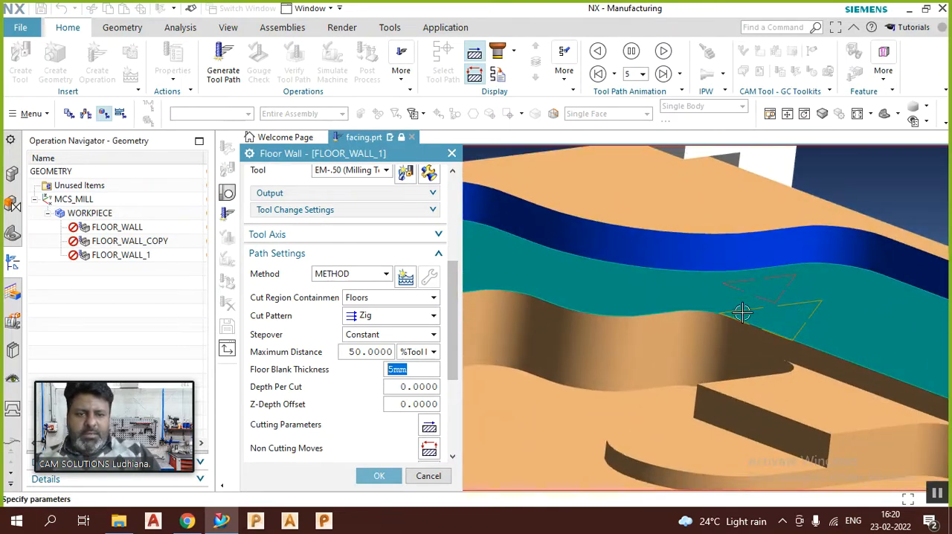
Step: Set the Floor Blank Thickness to 8mm and compare the previewed level with the part's top in a straight side view
type("8")
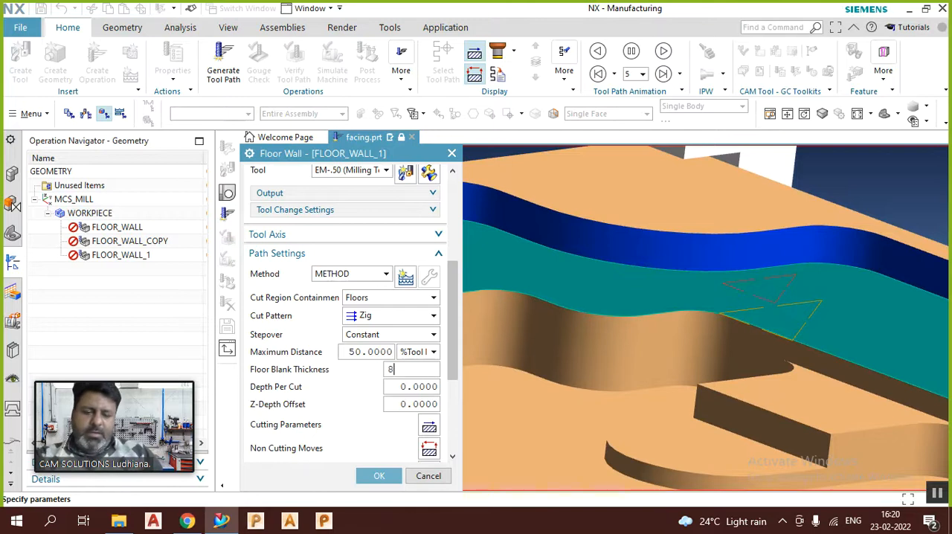
type("mm")
key("Return")
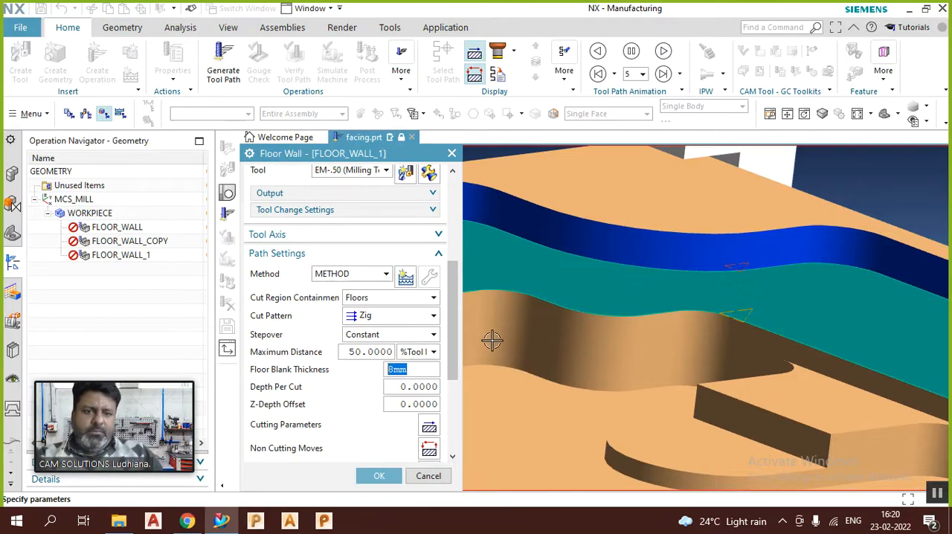
middle_click_drag(621, 345, 652, 326)
key("F8")
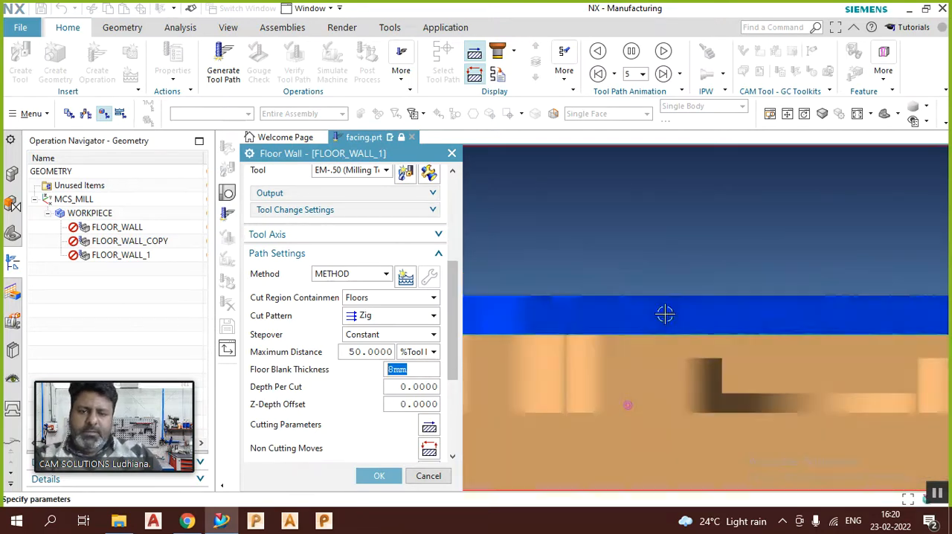
scroll(654, 289, "up", 2)
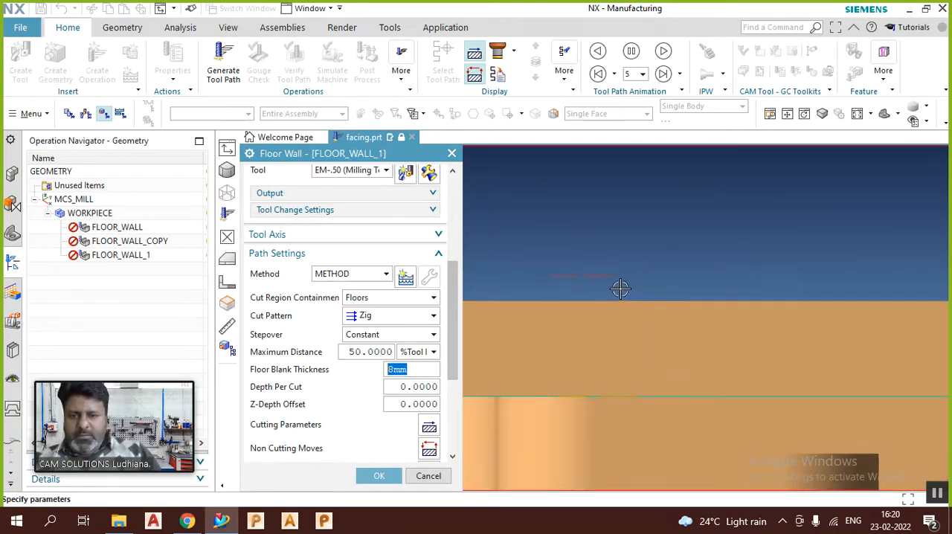
Step: Try Floor Blank Thickness values of 5mm and 6mm against the part's top edge
type("5mm")
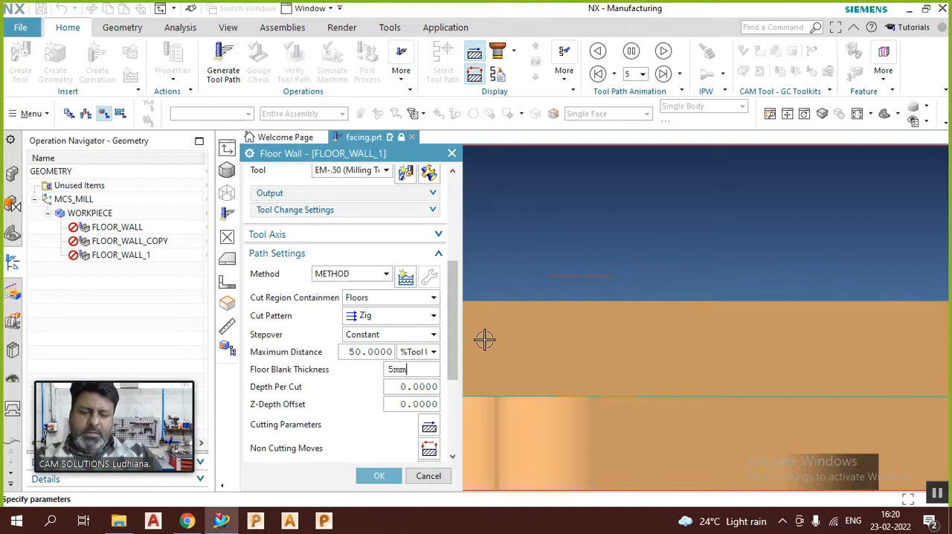
key("Return")
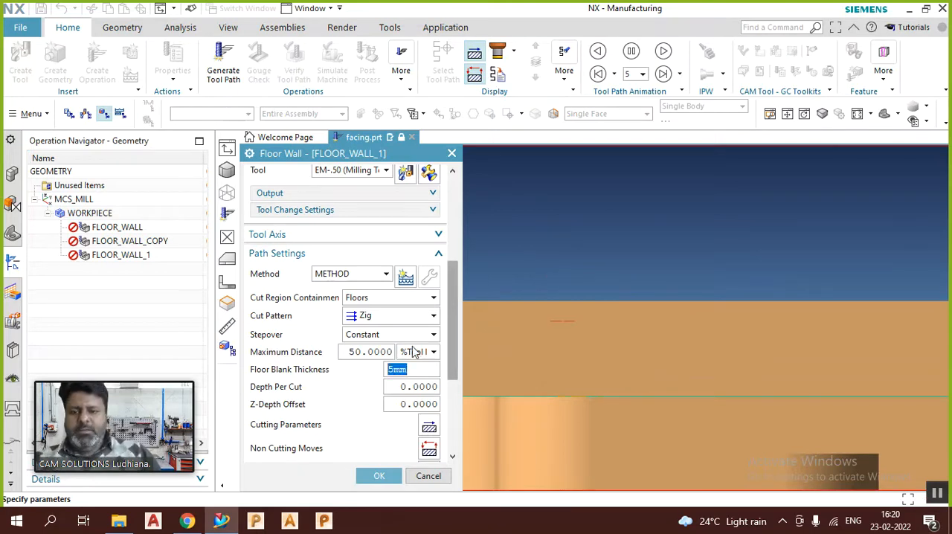
type("6m")
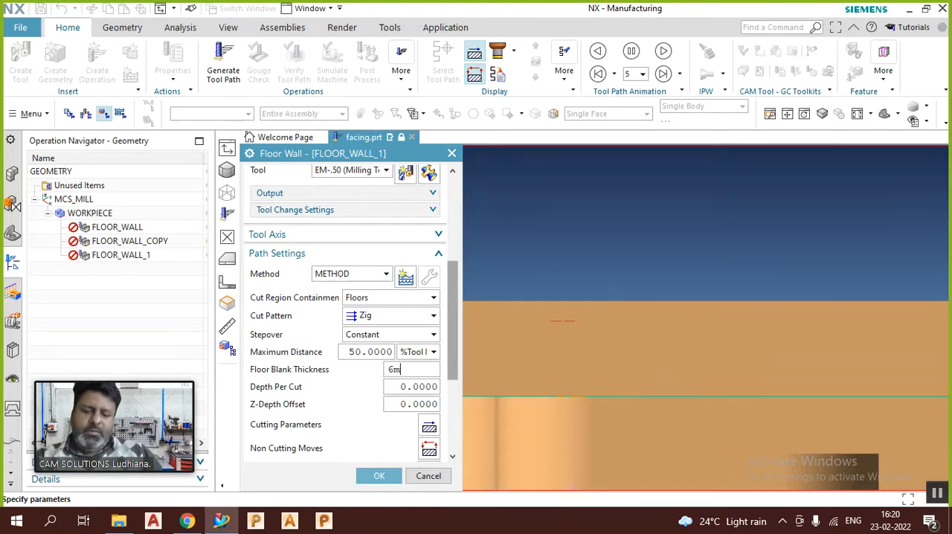
type("m")
key("Return")
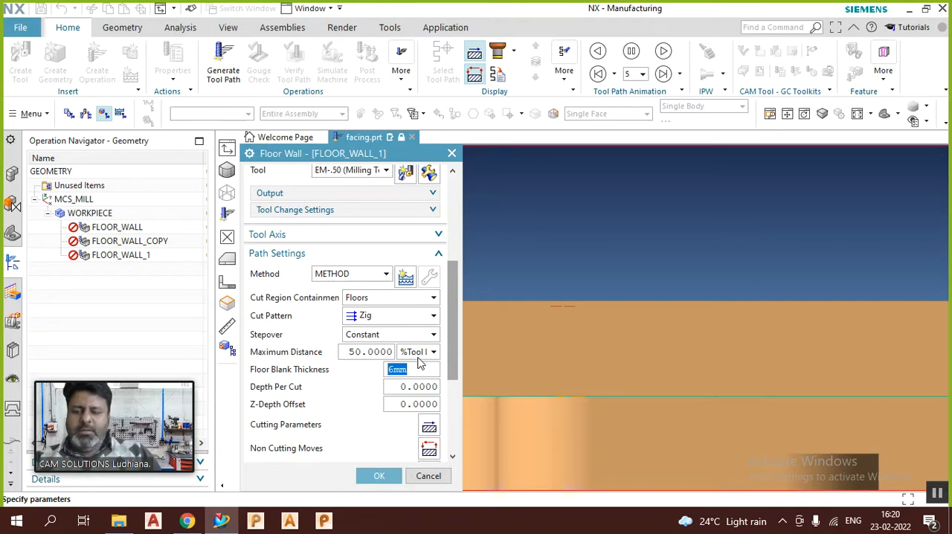
Step: Try a Floor Blank Thickness of 6.2 without a unit and check the preview on the whole part
type("6")
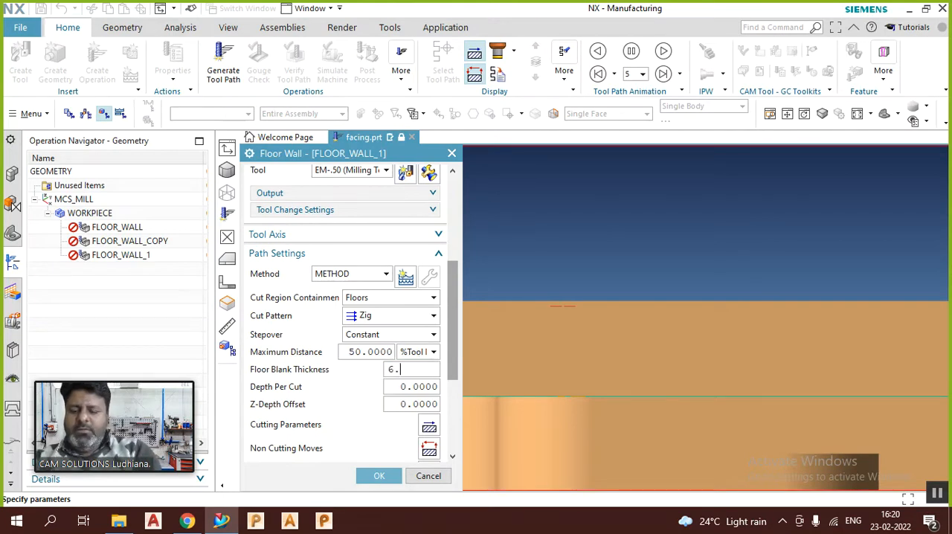
type(".2")
key("Return")
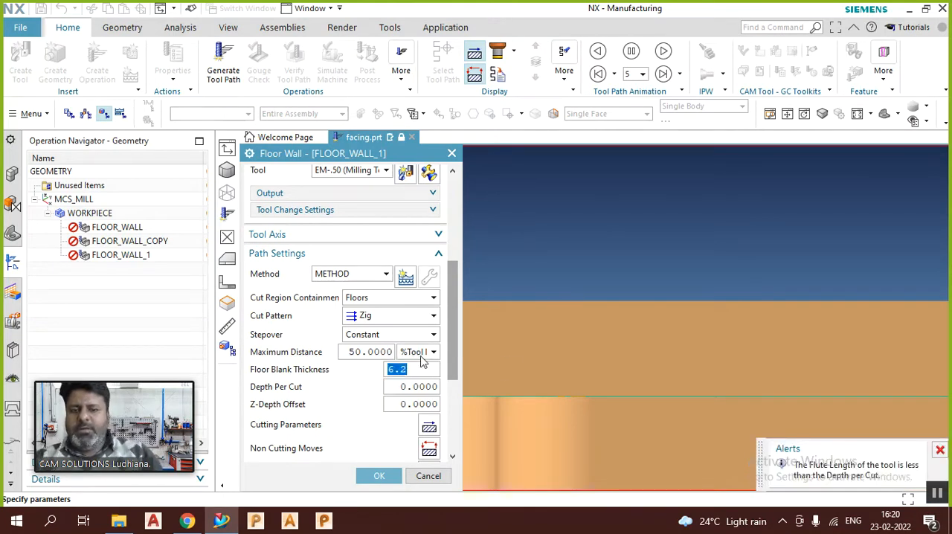
scroll(673, 313, "down", 3)
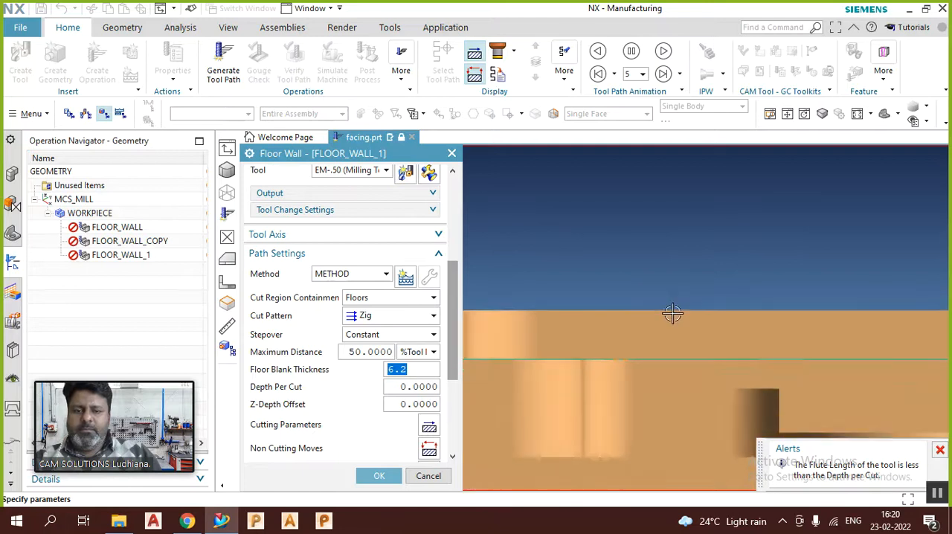
scroll(673, 313, "down", 3)
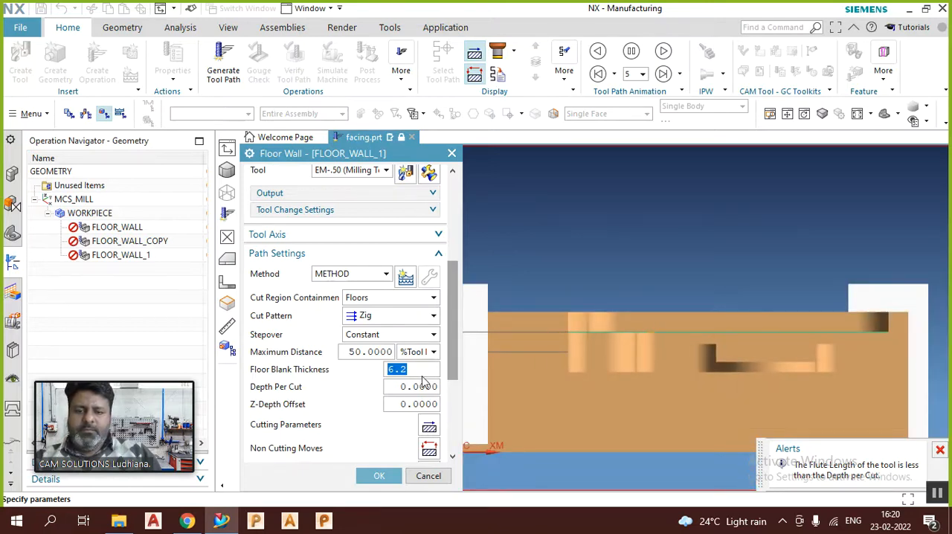
scroll(704, 255, "down", 2)
Step: Leave the Floor Wall operation dialog and return to the part
key("Escape")
middle_click_drag(568, 246, 644, 265)
scroll(633, 263, "up", 4)
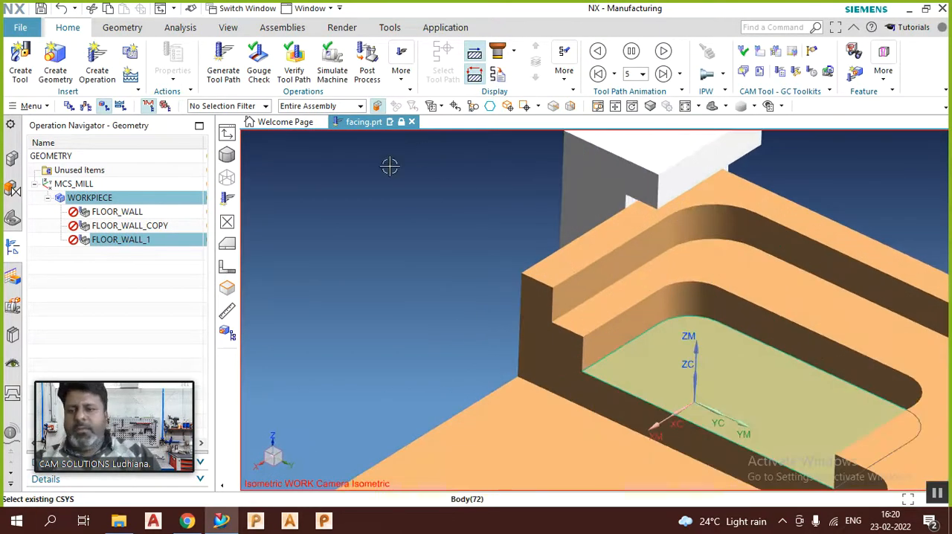
Step: Reopen the FLOOR_WALL_1 operation, set its Floor Blank Thickness to .25 without a unit, and accept the operation
double_click(126, 241)
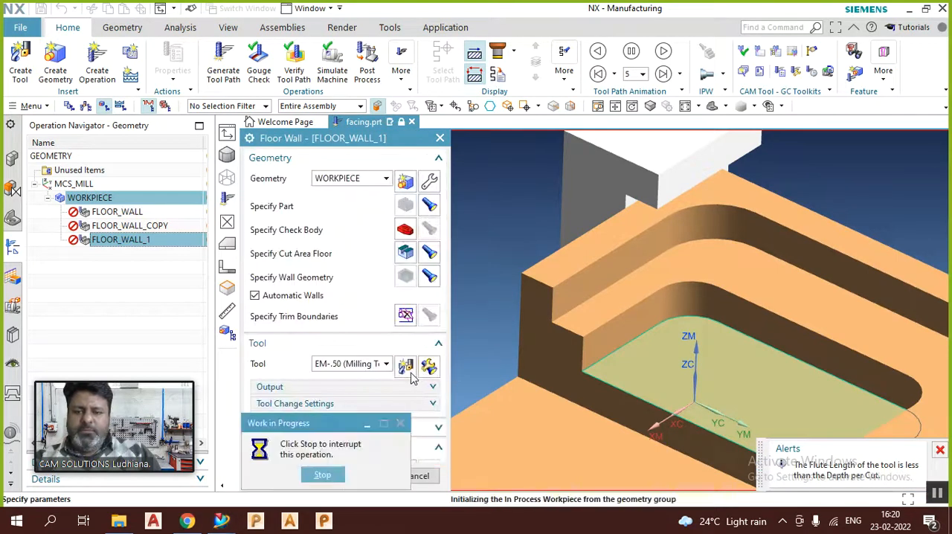
scroll(402, 393, "down", 5)
scroll(401, 393, "down", 2)
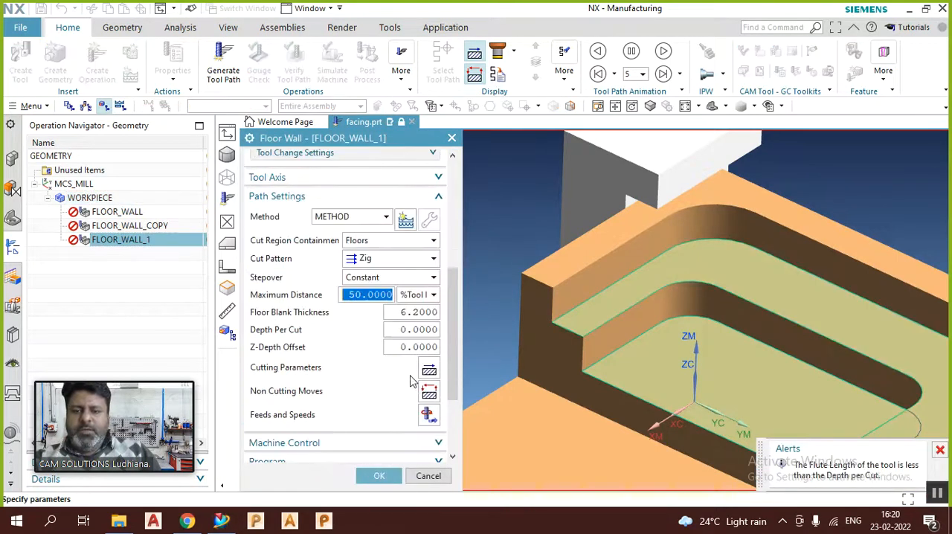
double_click(412, 311)
type(".25")
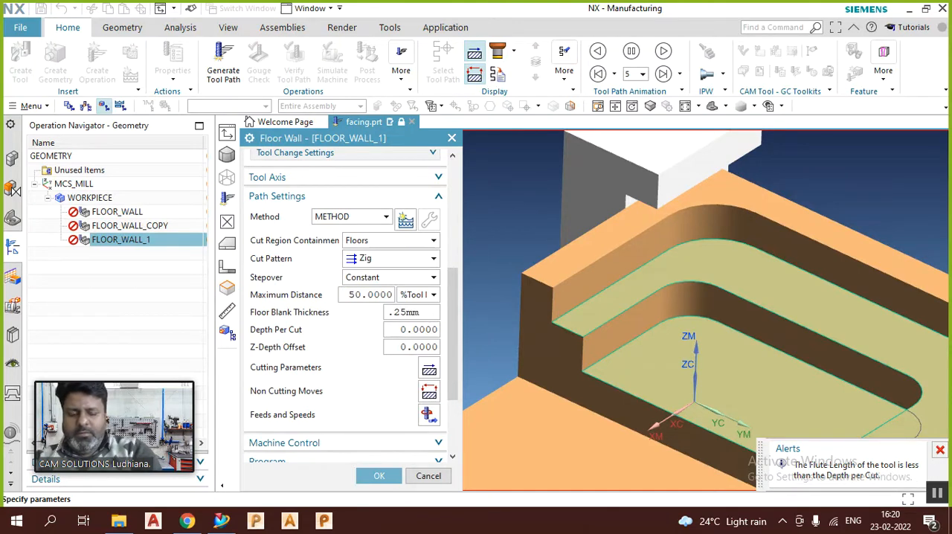
double_click(412, 312)
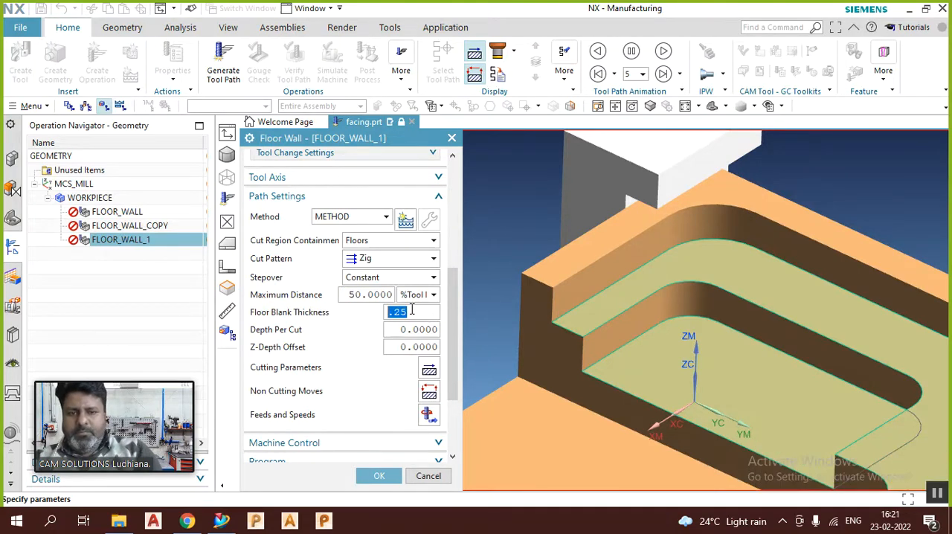
scroll(616, 231, "up", 3)
scroll(676, 389, "up", 3)
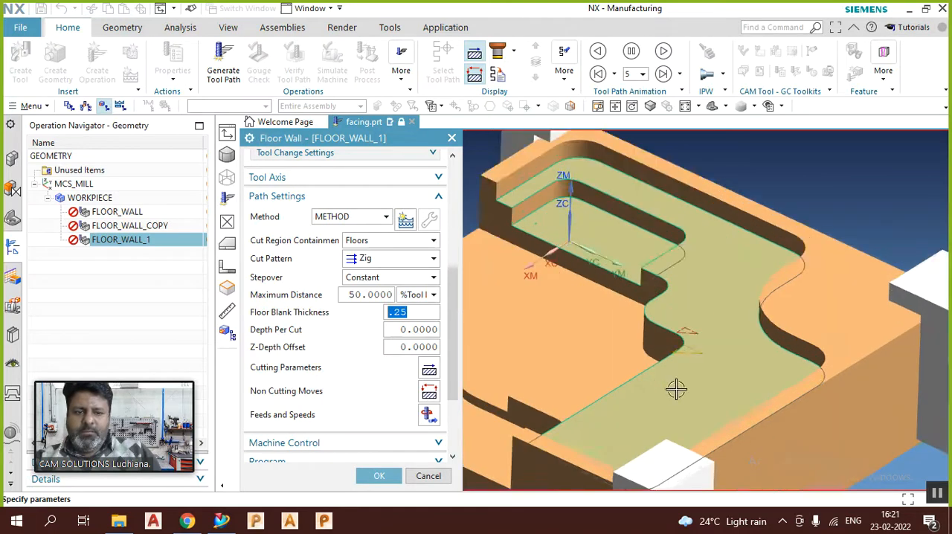
middle_click_drag(685, 377, 749, 399)
middle_click(749, 400)
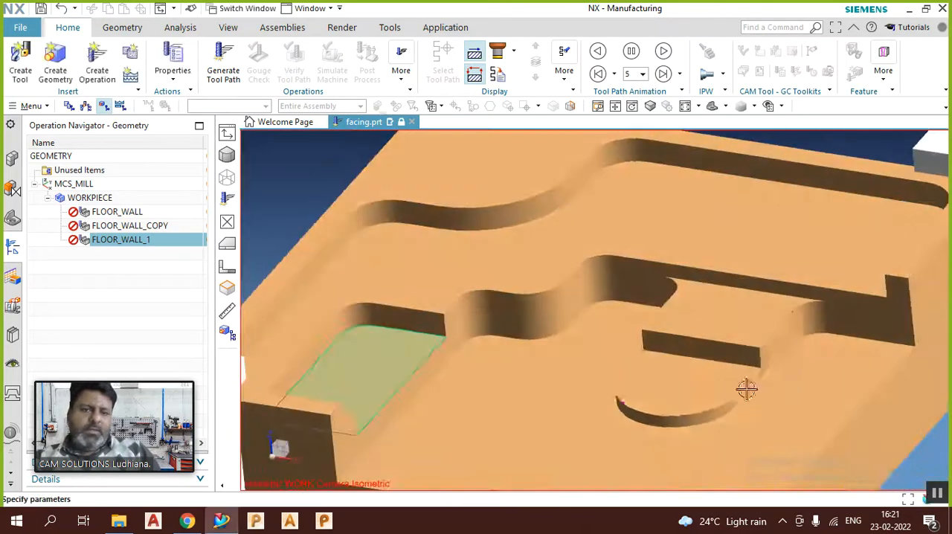
Step: Edit FLOOR_WALL_1 again and set its Method to MILL_ROUGH
double_click(156, 241)
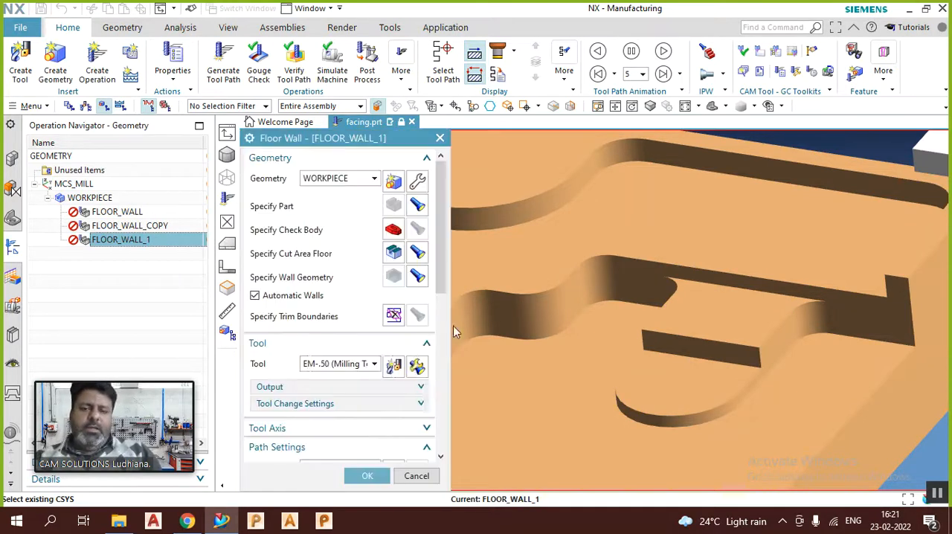
middle_click_drag(685, 250, 672, 255)
key("Home")
scroll(417, 351, "down", 5)
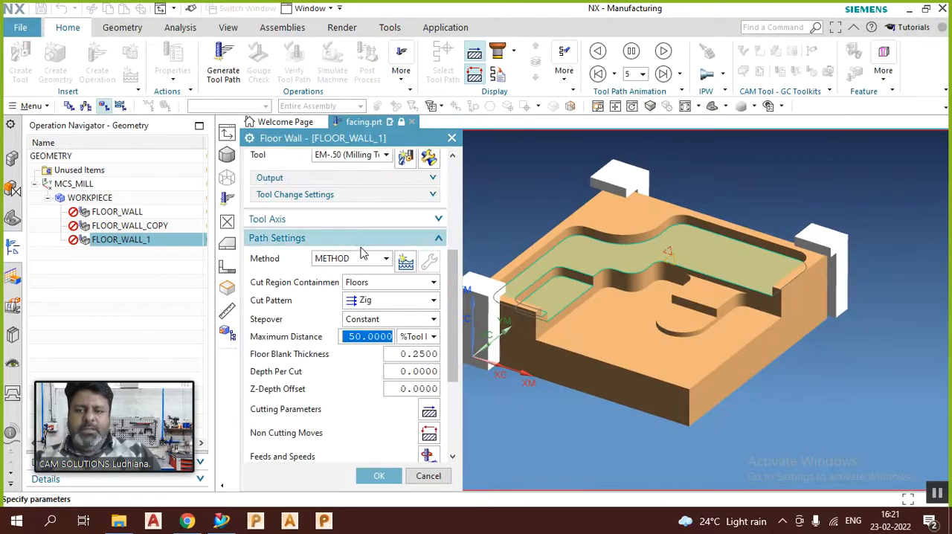
left_click(349, 258)
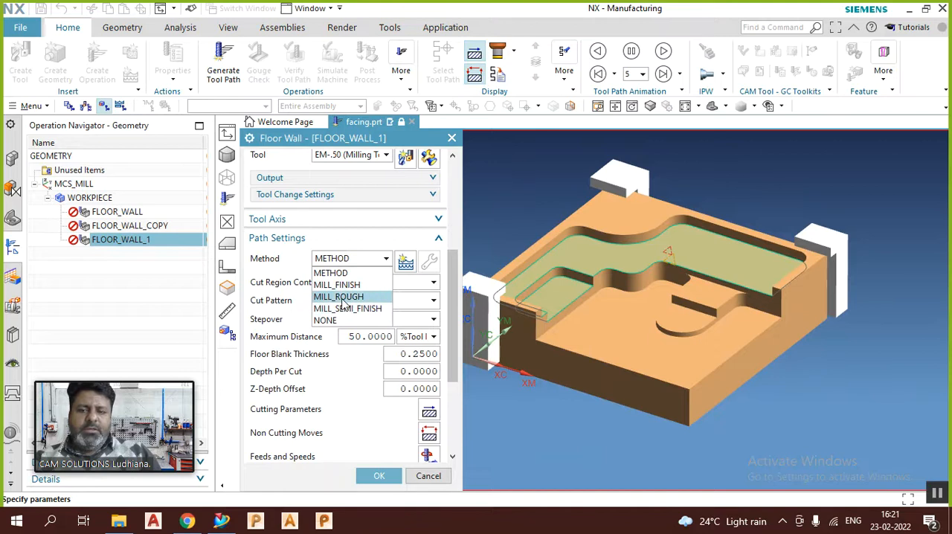
left_click(340, 297)
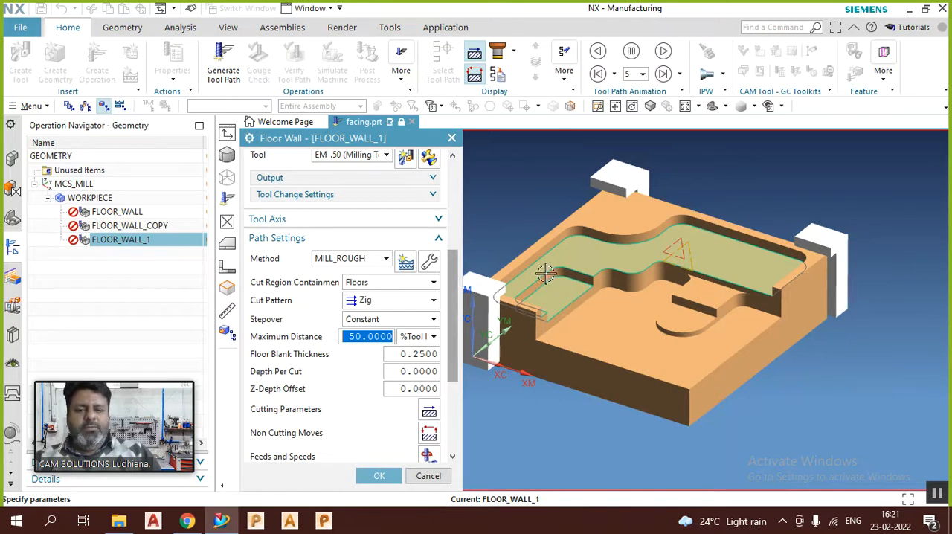
Step: Try Walls as the Cut Region Containment, compare it with the Floors option, and return the setting to Floors
left_click(379, 286)
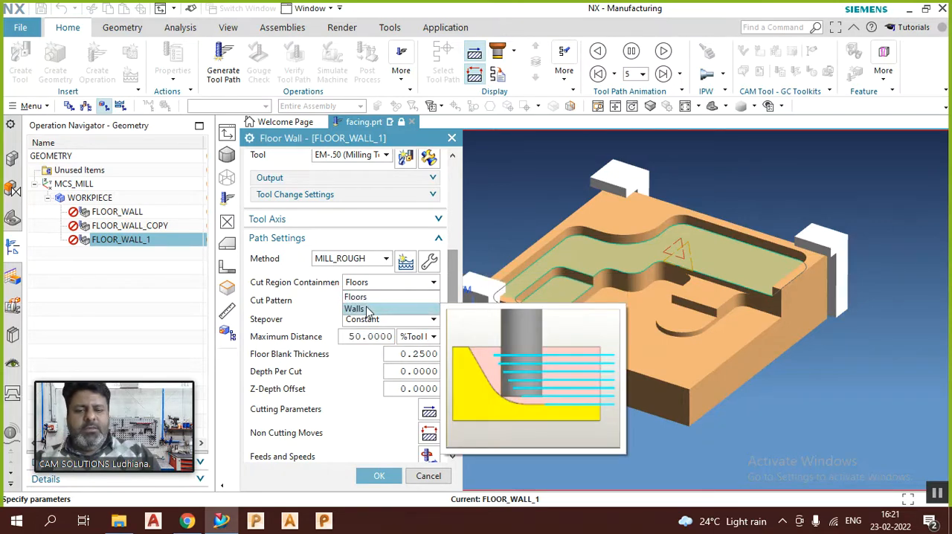
left_click(366, 310)
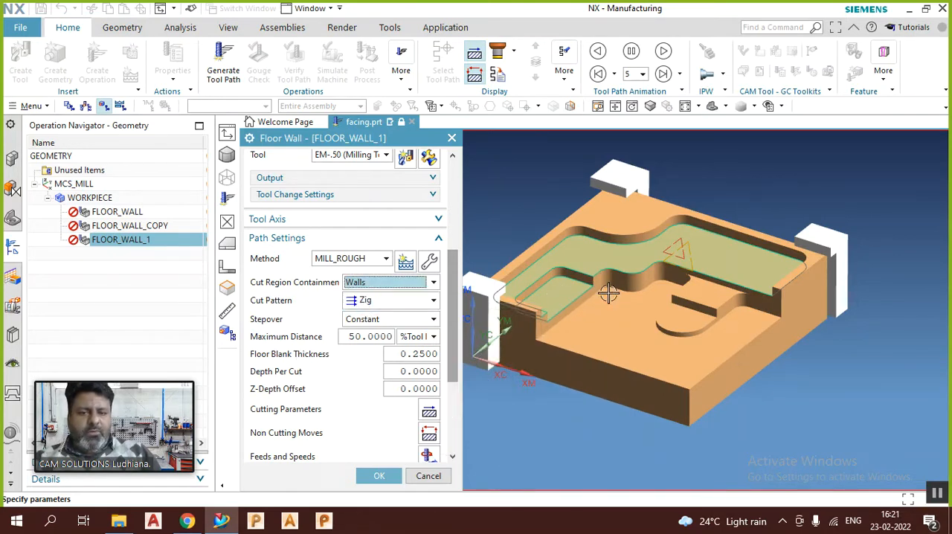
scroll(645, 223, "down", 5)
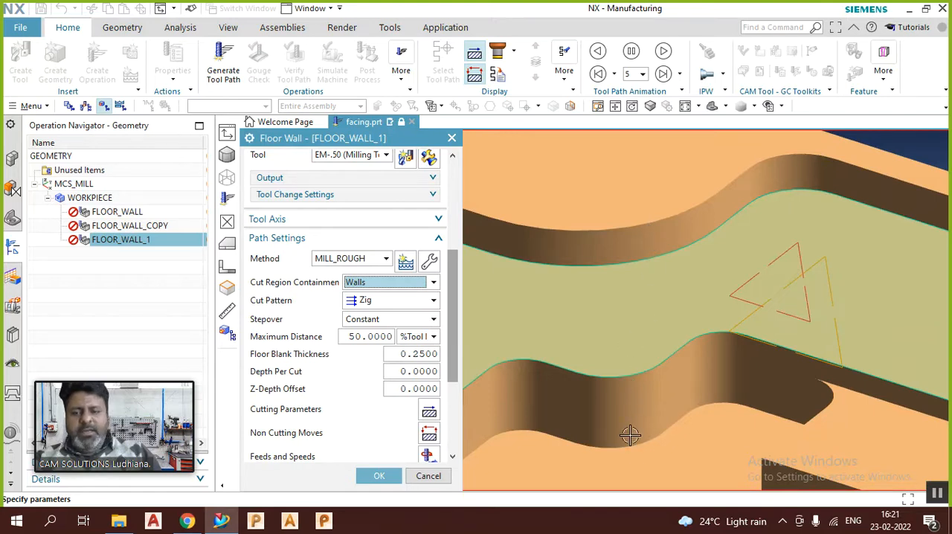
left_click(357, 285)
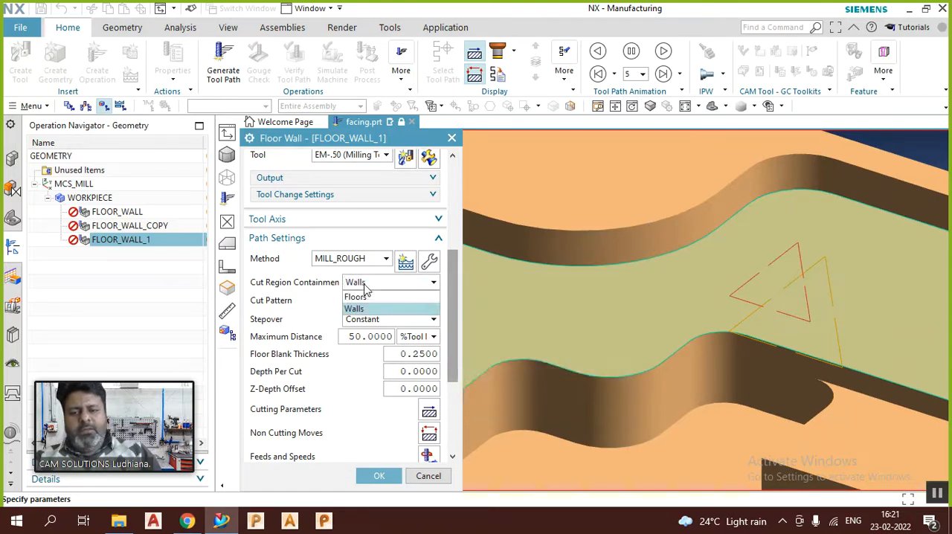
left_click(362, 298)
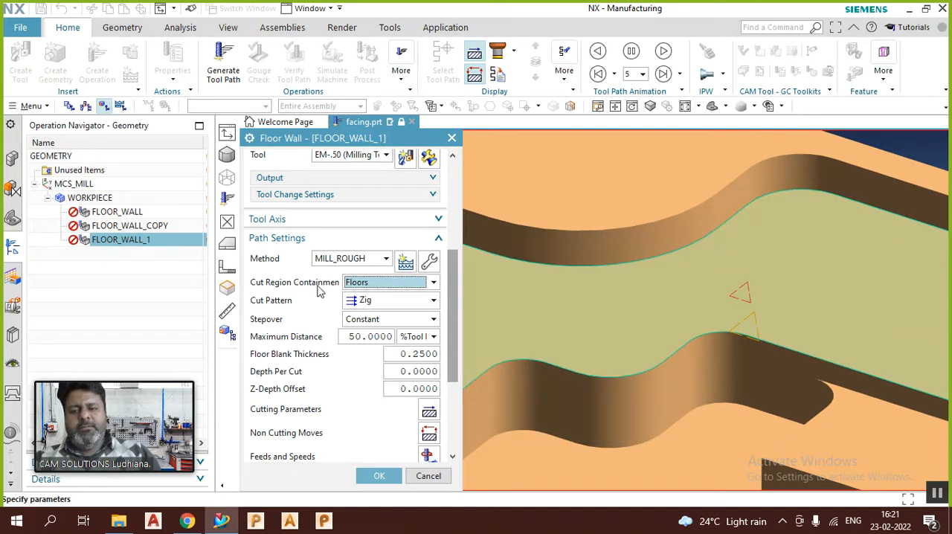
mouse_move(368, 290)
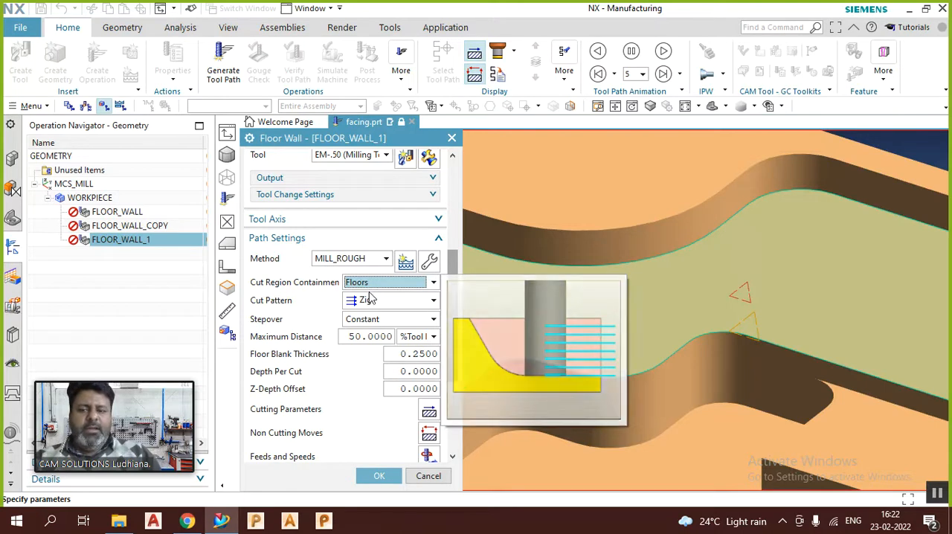
left_click(377, 285)
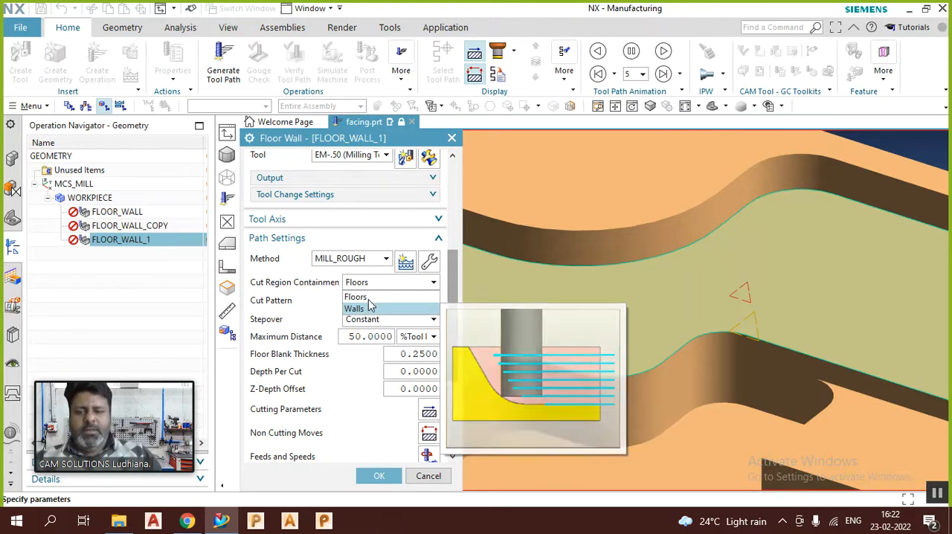
left_click(371, 301)
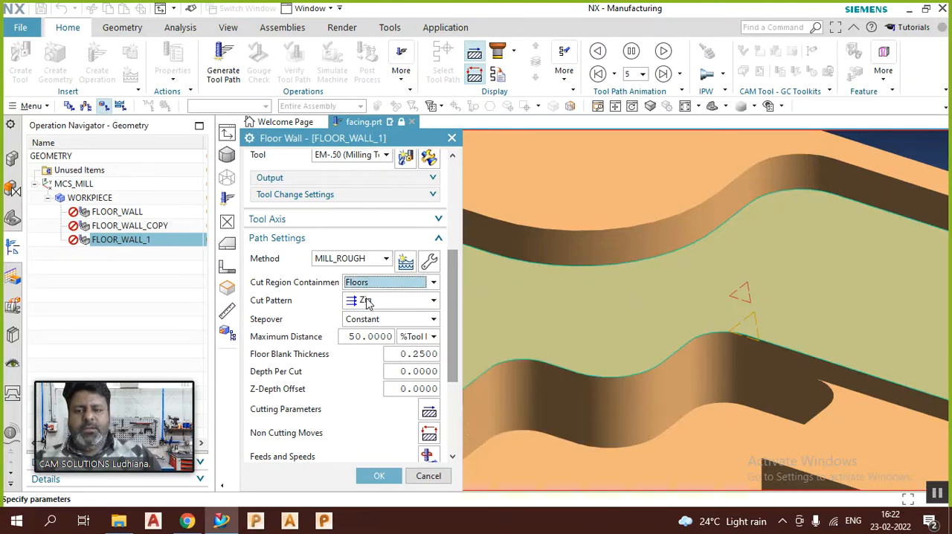
Step: Review the Cut Pattern options for the selected floors and choose Zig
scroll(712, 282, "down", 6)
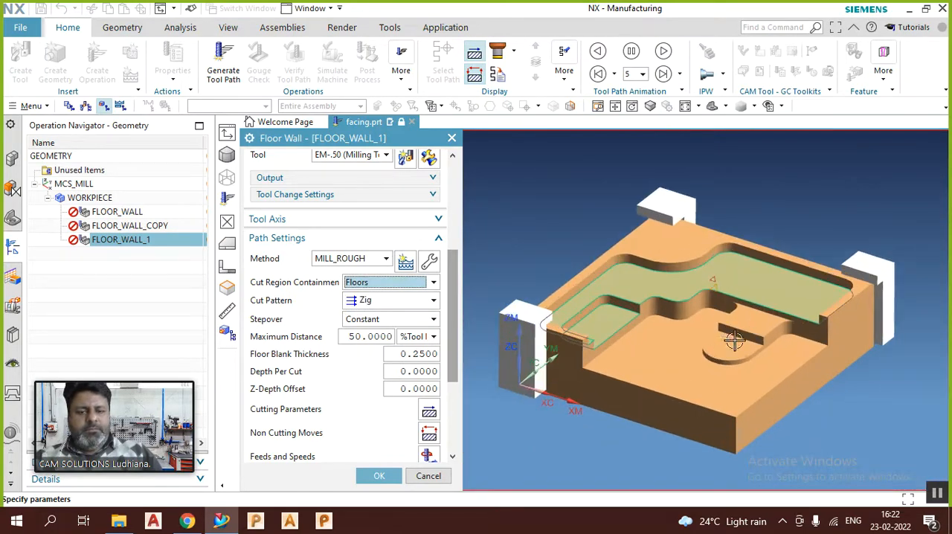
middle_click_drag(687, 338, 688, 363)
scroll(640, 309, "up", 2)
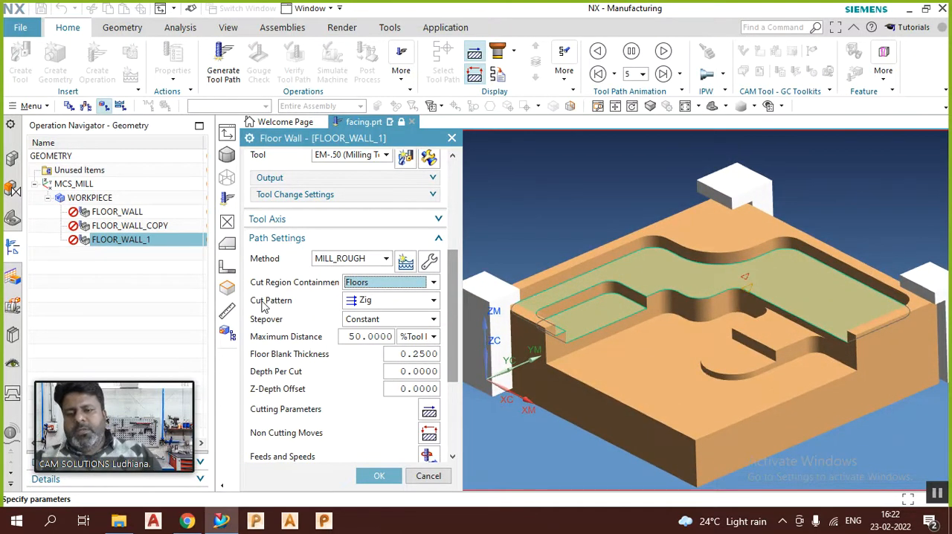
left_click(399, 301)
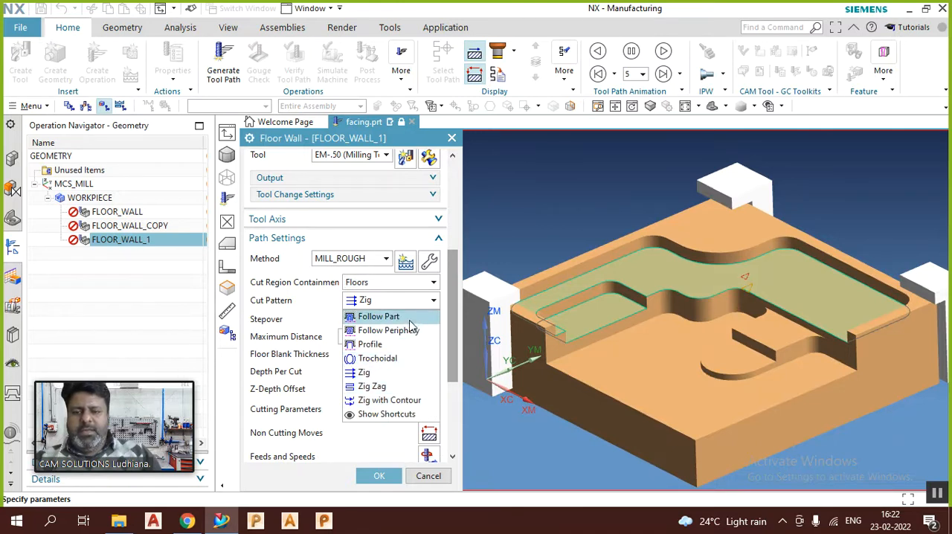
left_click(390, 374)
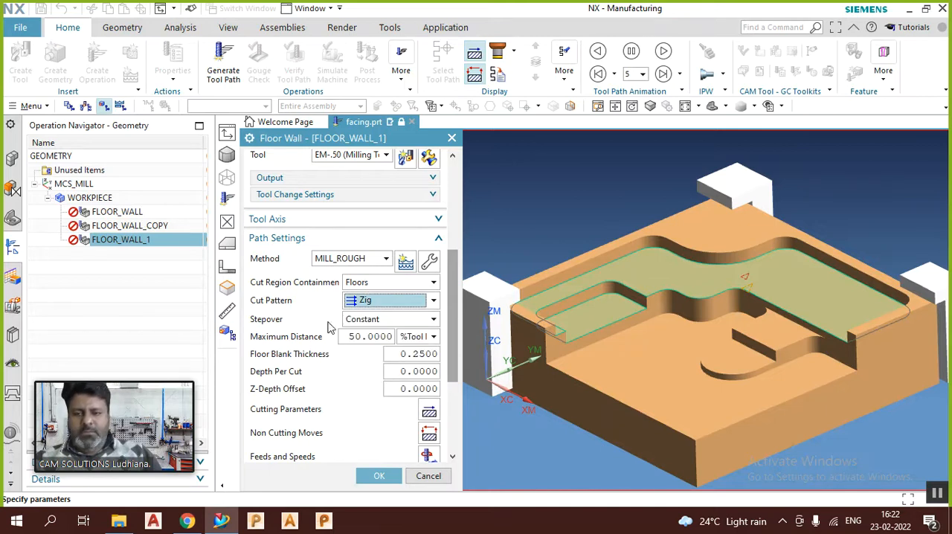
Step: Try % Tool Flat as the Stepover type and return it to Constant
left_click(367, 338)
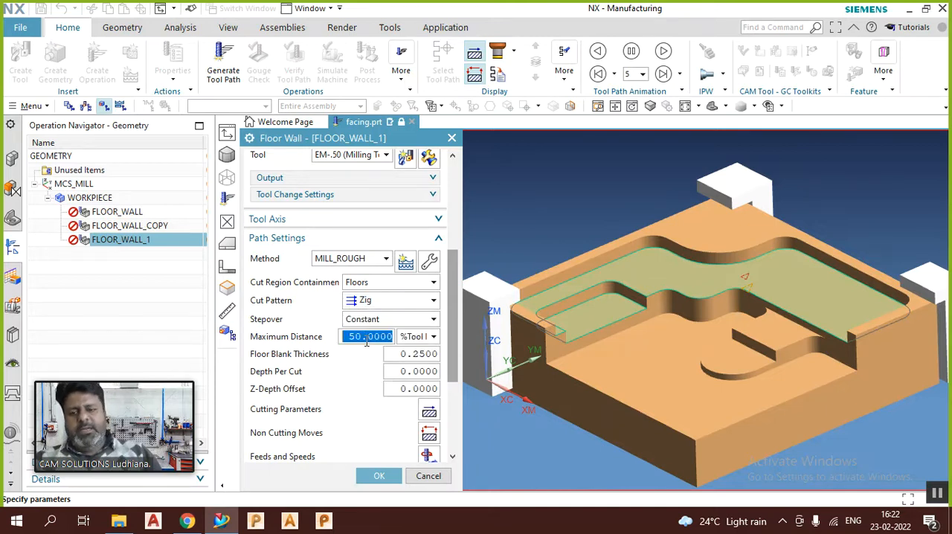
left_click(385, 321)
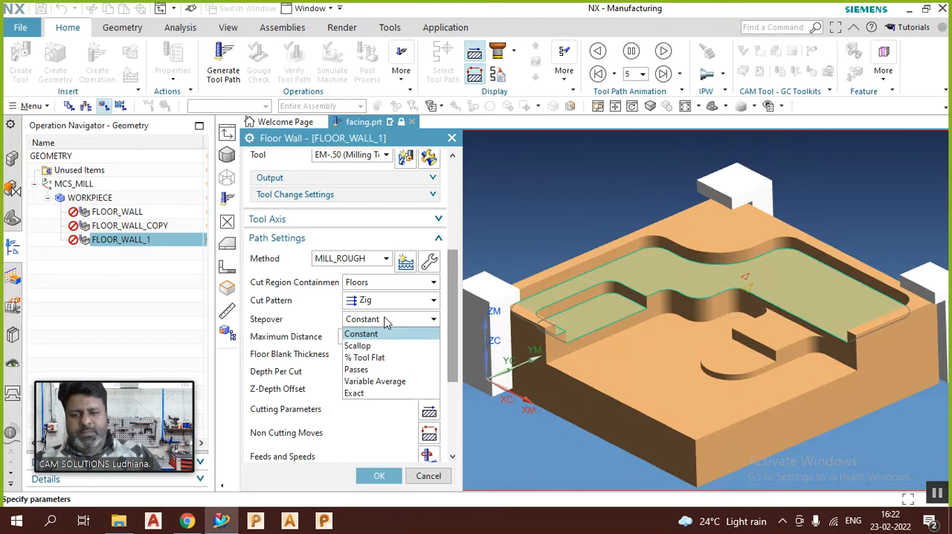
left_click(376, 359)
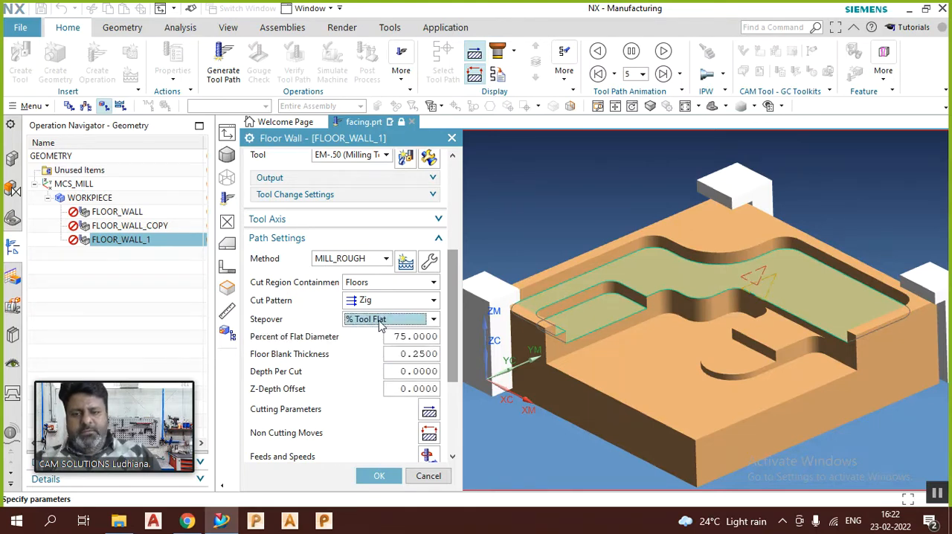
left_click(402, 337)
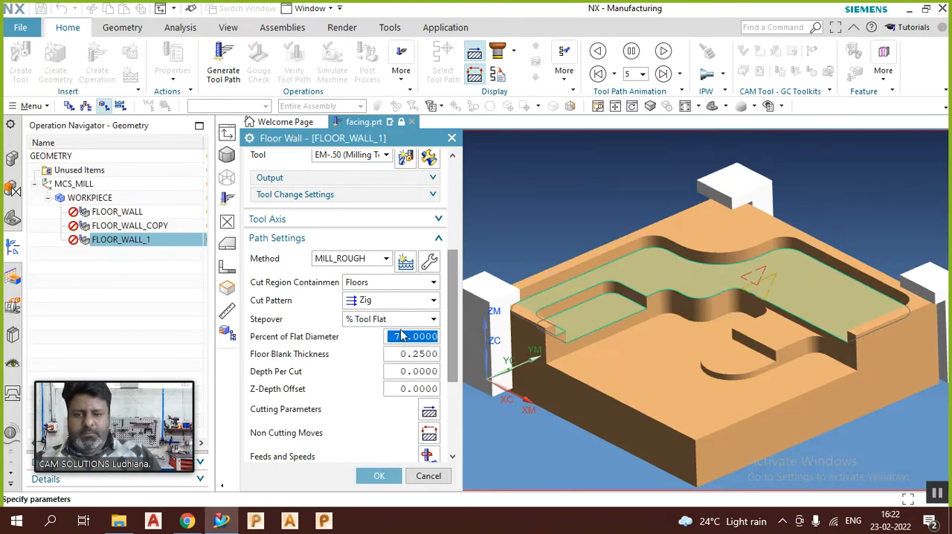
left_click(398, 322)
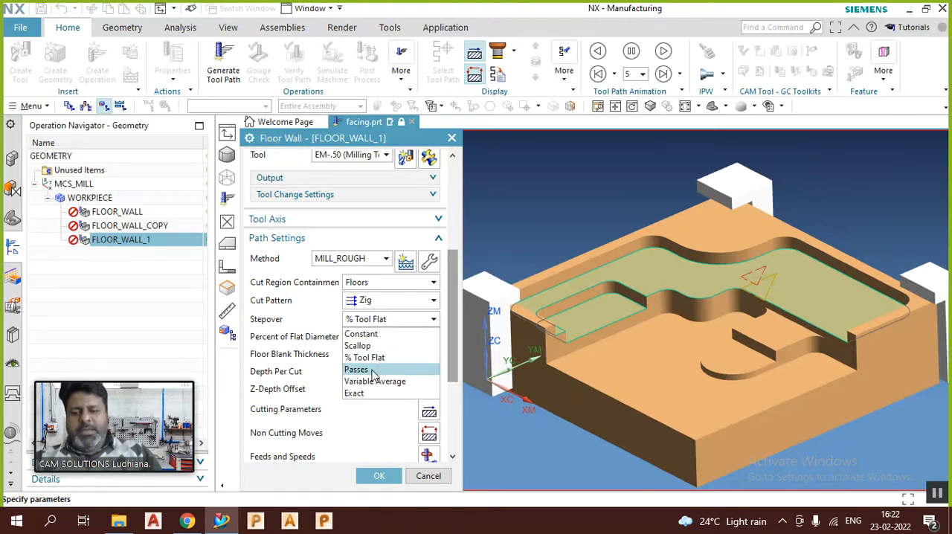
left_click(361, 334)
Step: Set the Maximum Distance of the constant stepover to 45 %Tool
left_click(378, 336)
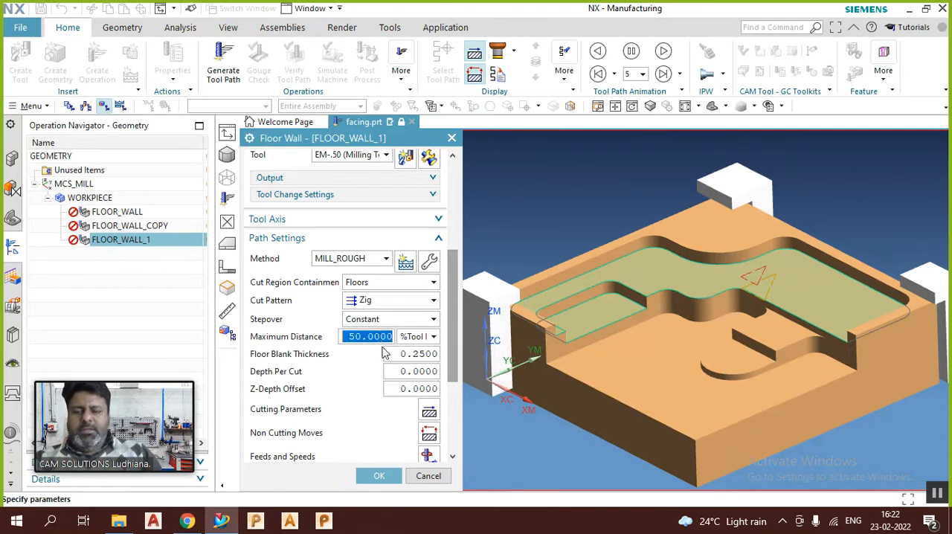
type("45")
key("Return")
left_click(399, 353)
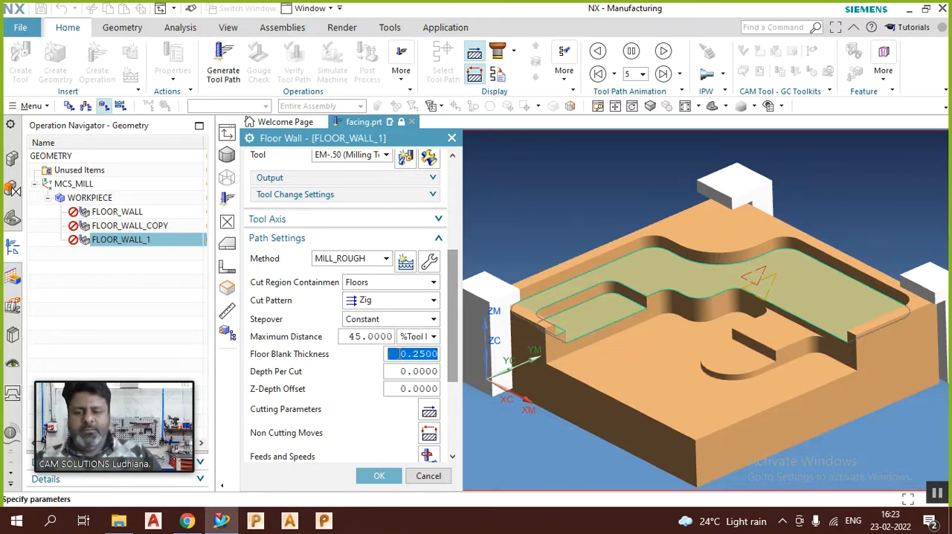
mouse_move(279, 361)
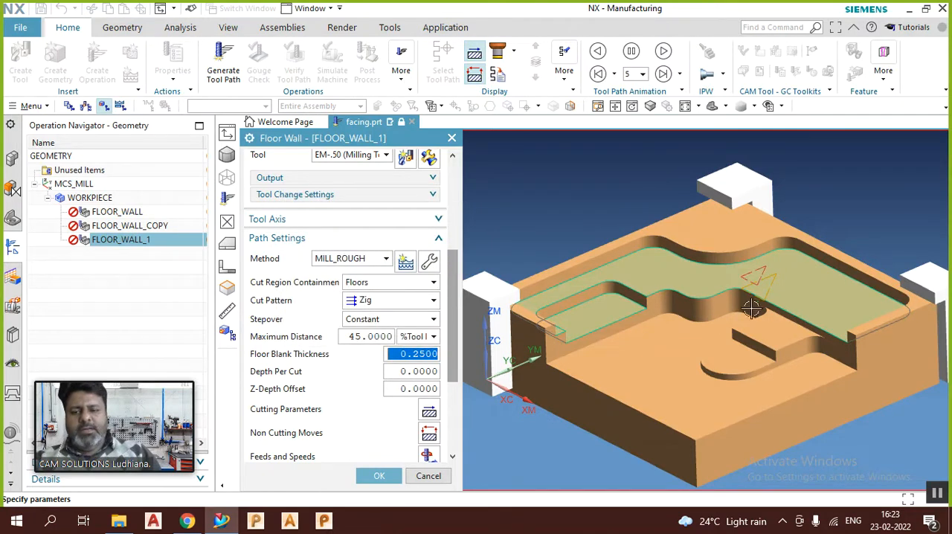
Step: Set the Depth Per Cut to 1mm and inspect the previewed cut levels on the upper floor up close
left_click(429, 373)
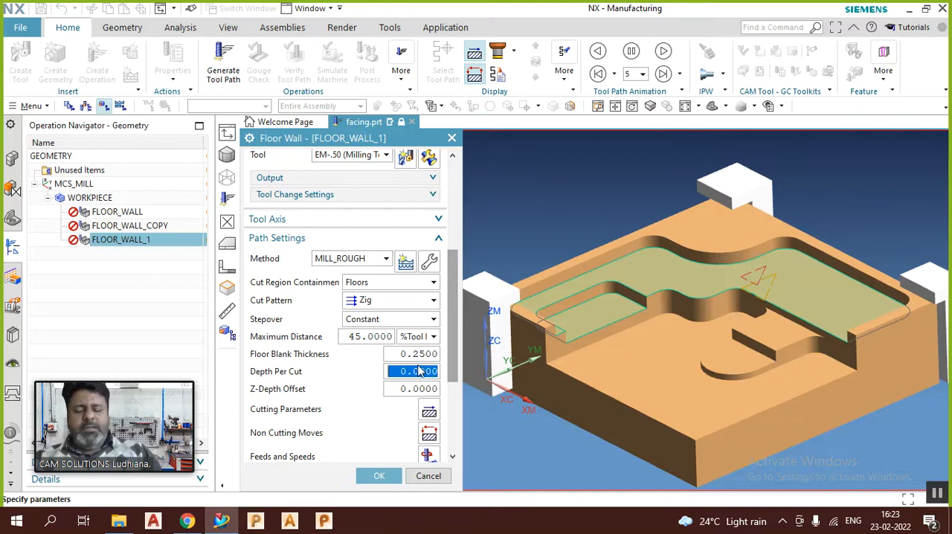
type("1mm")
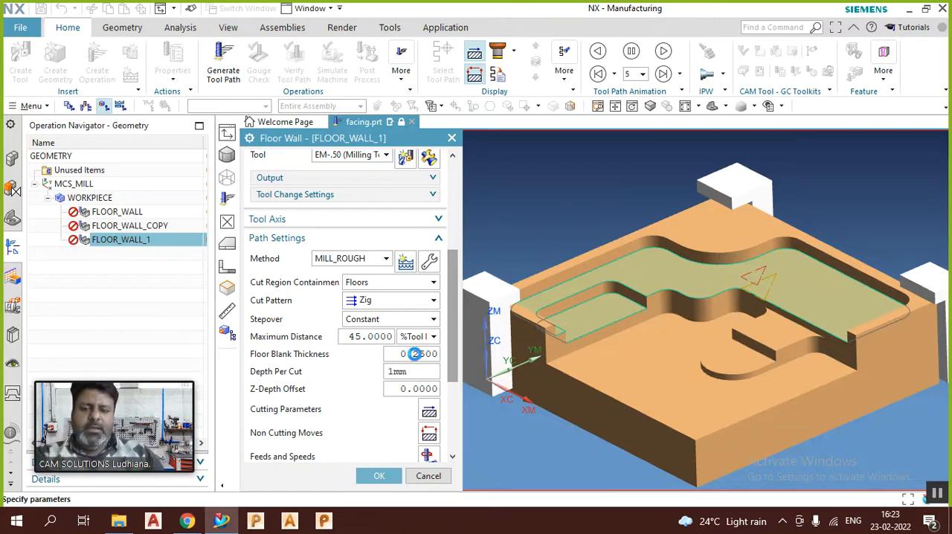
key("Return")
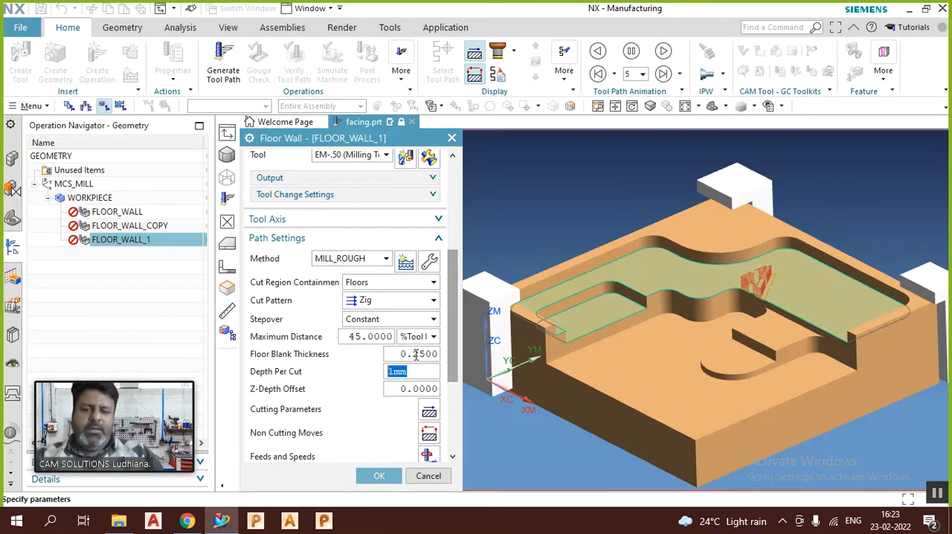
left_click(422, 388)
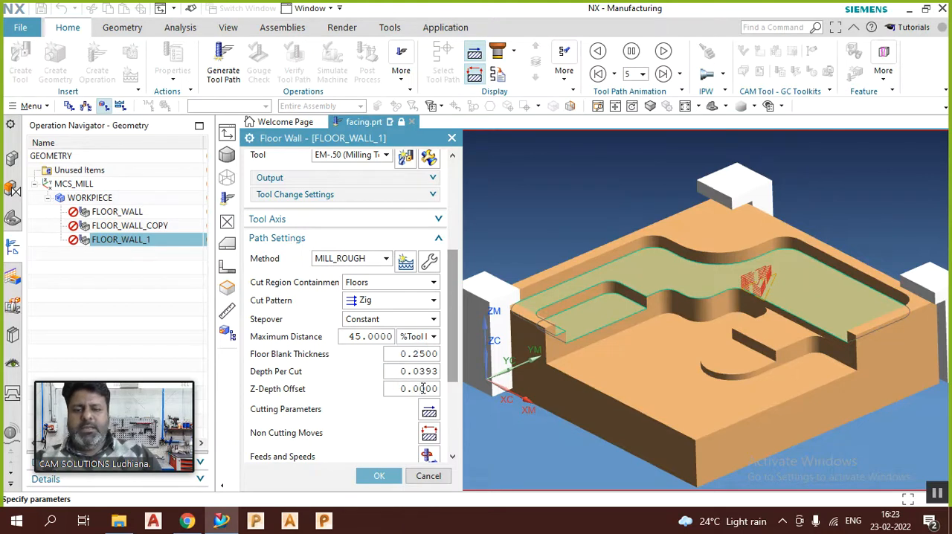
scroll(742, 274, "up", 8)
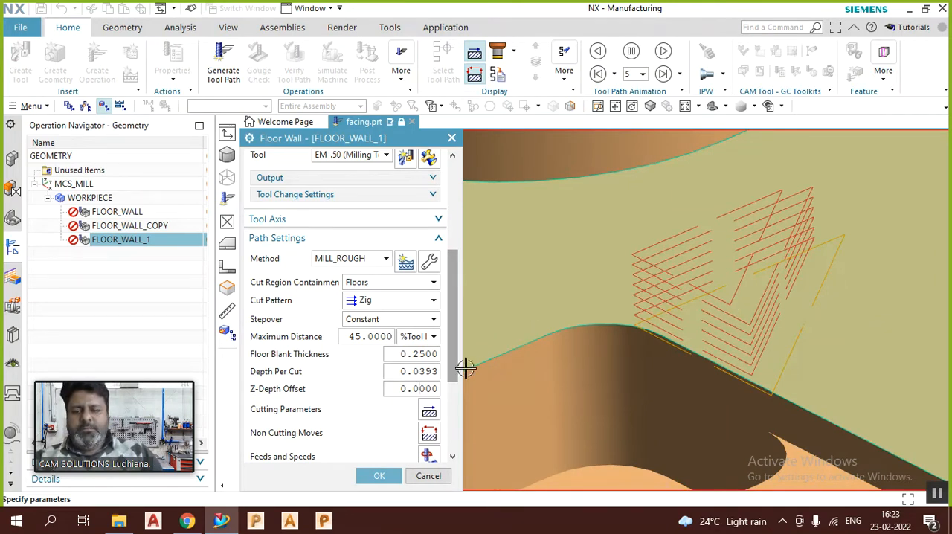
Step: Try a Z-Depth Offset of 2mm on the floor cut levels and return it to 0
double_click(415, 389)
type("1")
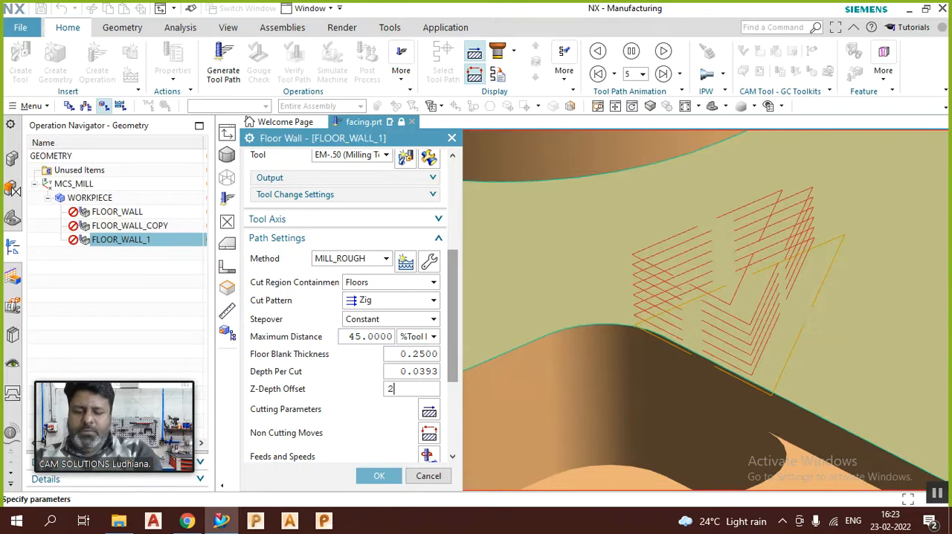
double_click(415, 388)
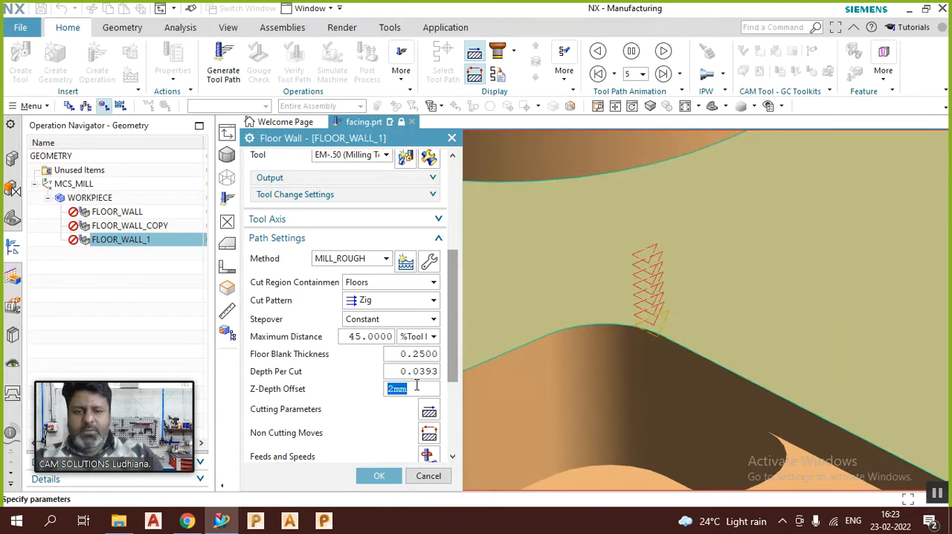
scroll(655, 294, "down", 1)
scroll(654, 294, "down", 1)
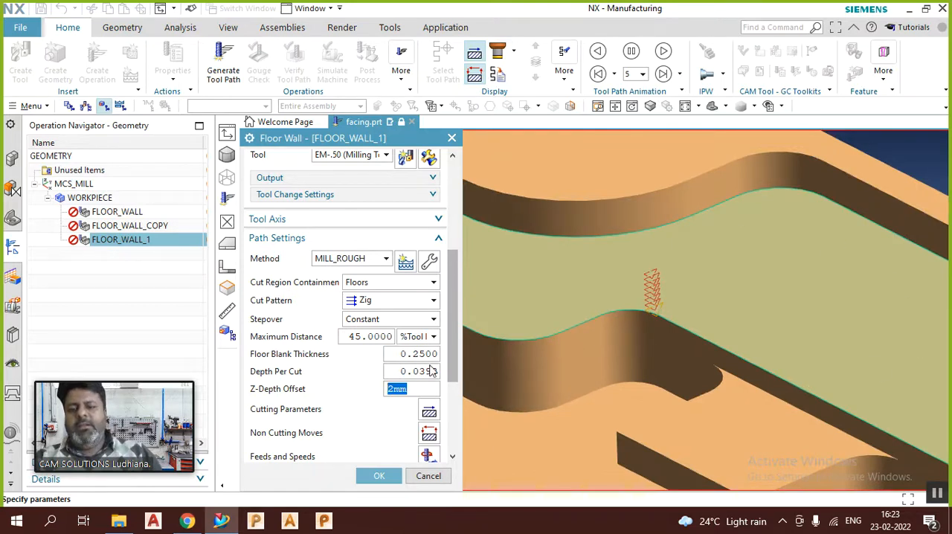
type("0")
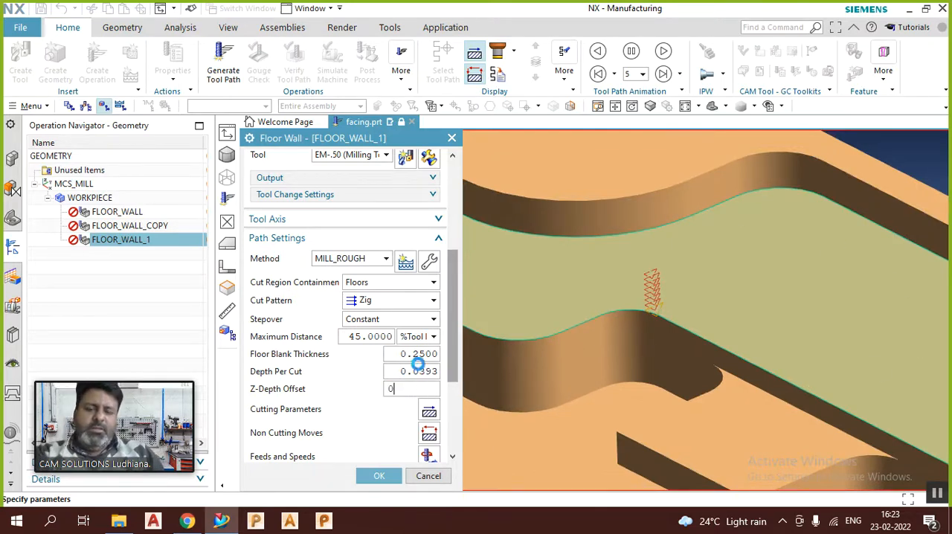
left_click(422, 372)
scroll(753, 242, "down", 5)
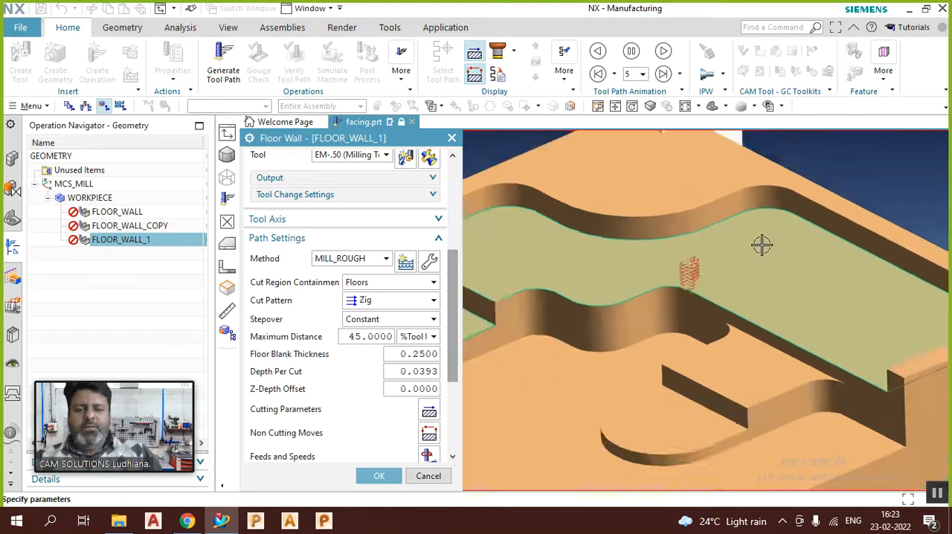
Step: Generate the tool path with the Zig cut pattern and inspect the passes over the selected floors
scroll(368, 363, "down", 4)
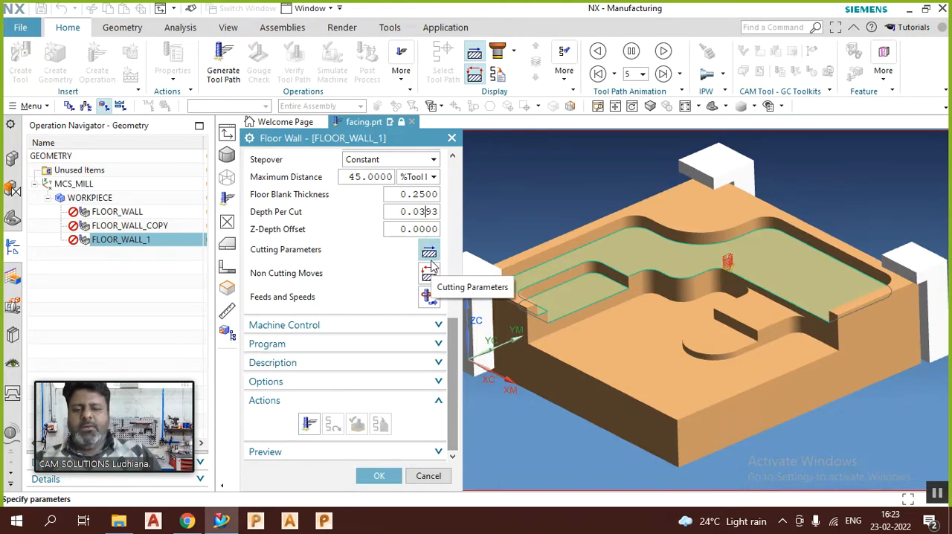
left_click(309, 424)
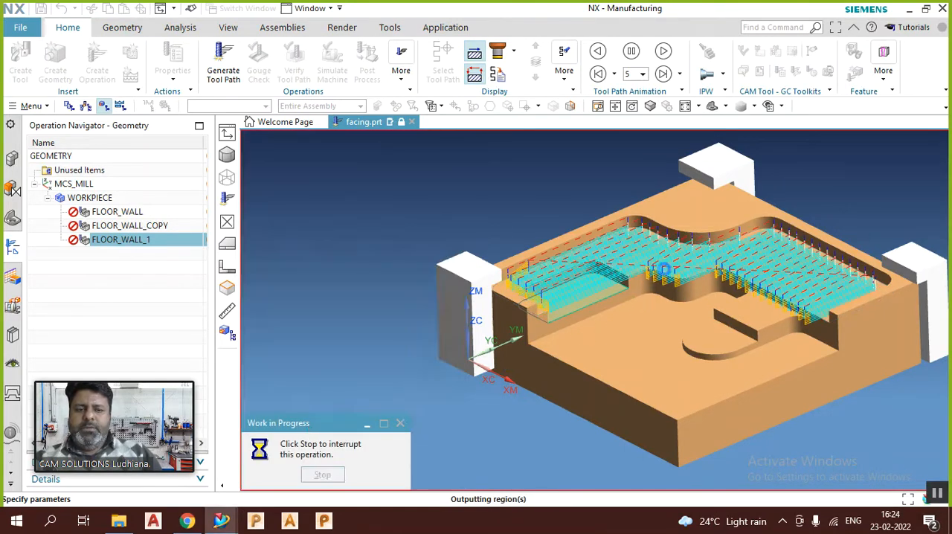
middle_click_drag(664, 269, 622, 253)
scroll(357, 334, "down", 3)
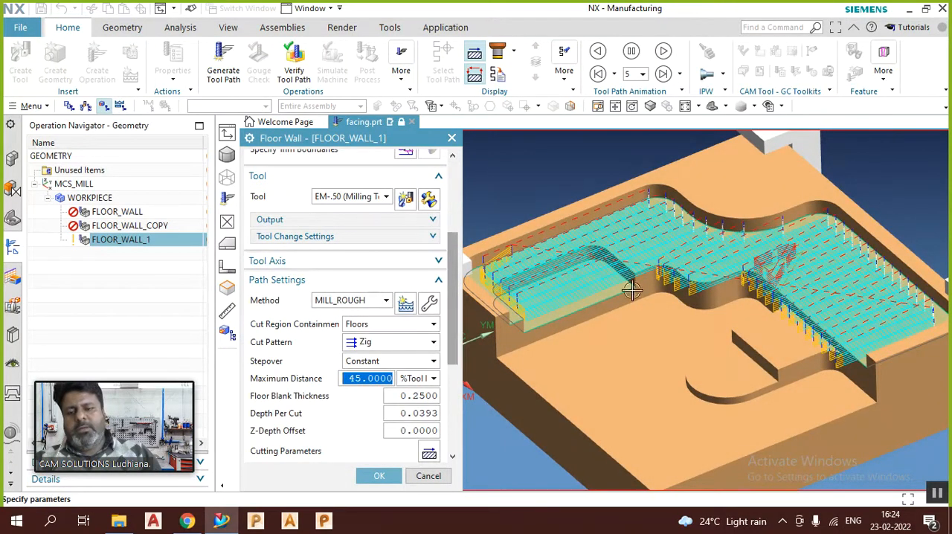
Step: Change the Cut Pattern to Zig Zag and regenerate the tool path, examining its passes from above
left_click(397, 346)
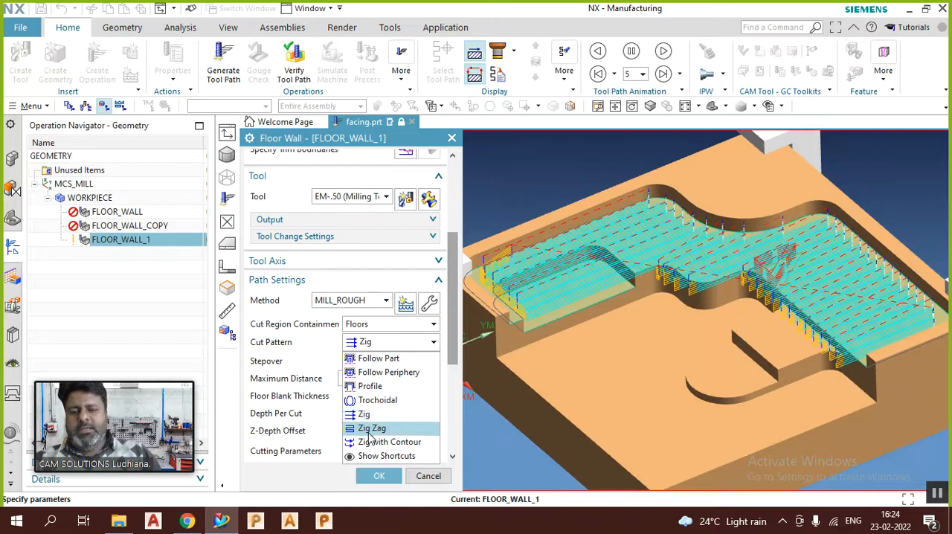
left_click(365, 428)
scroll(292, 422, "down", 1)
scroll(292, 422, "down", 4)
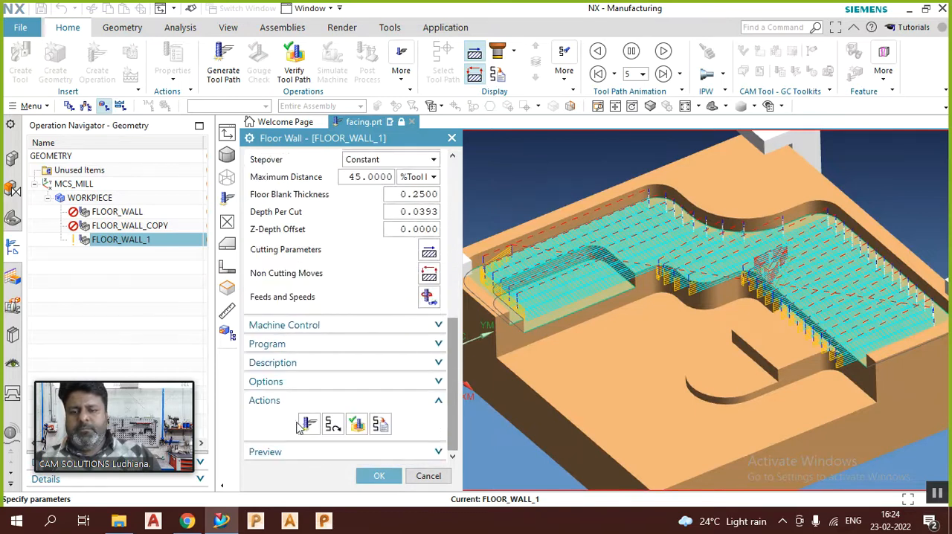
left_click(307, 424)
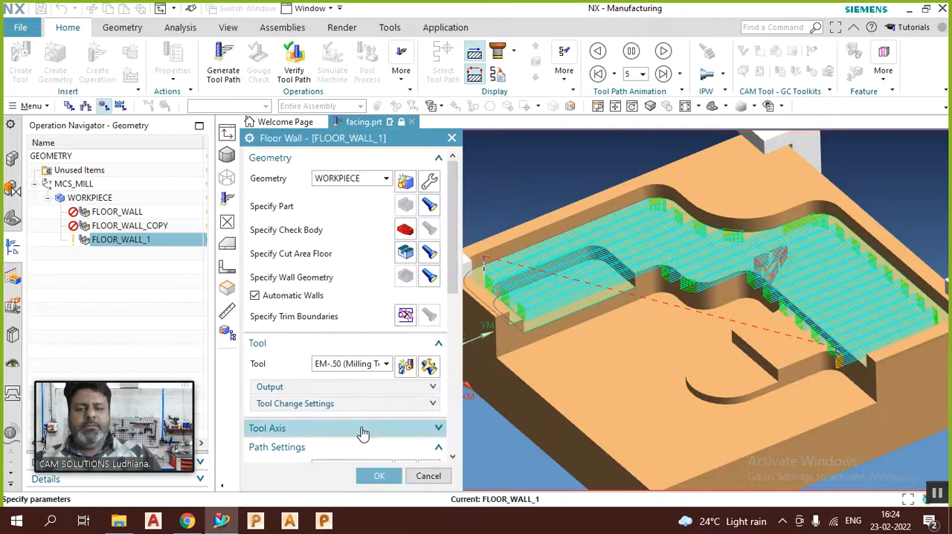
scroll(725, 272, "down", 2)
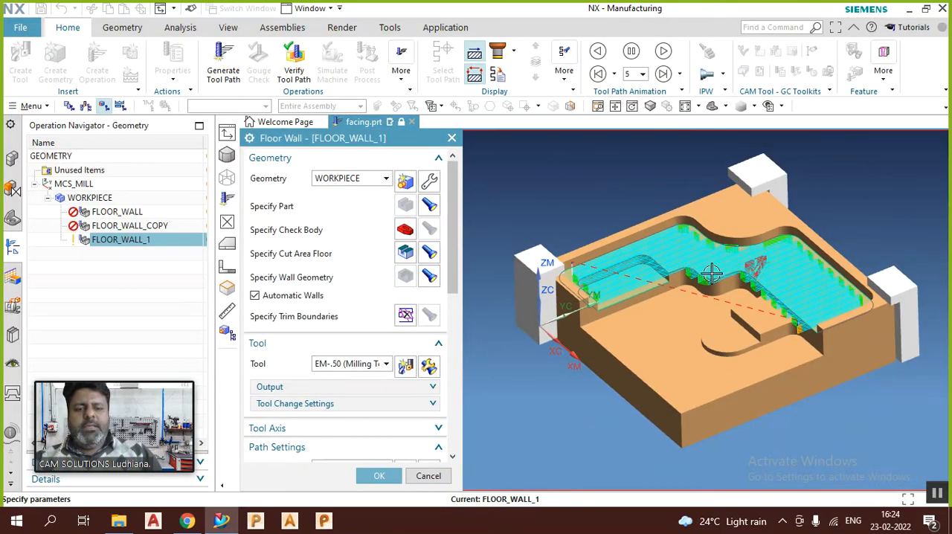
middle_click_drag(661, 253, 640, 292)
scroll(639, 292, "up", 2)
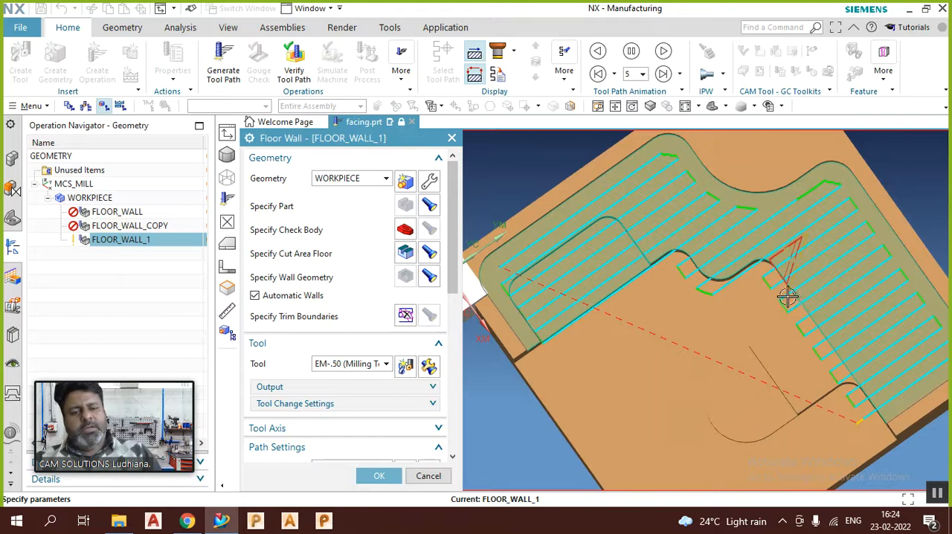
middle_click_drag(721, 385, 723, 347)
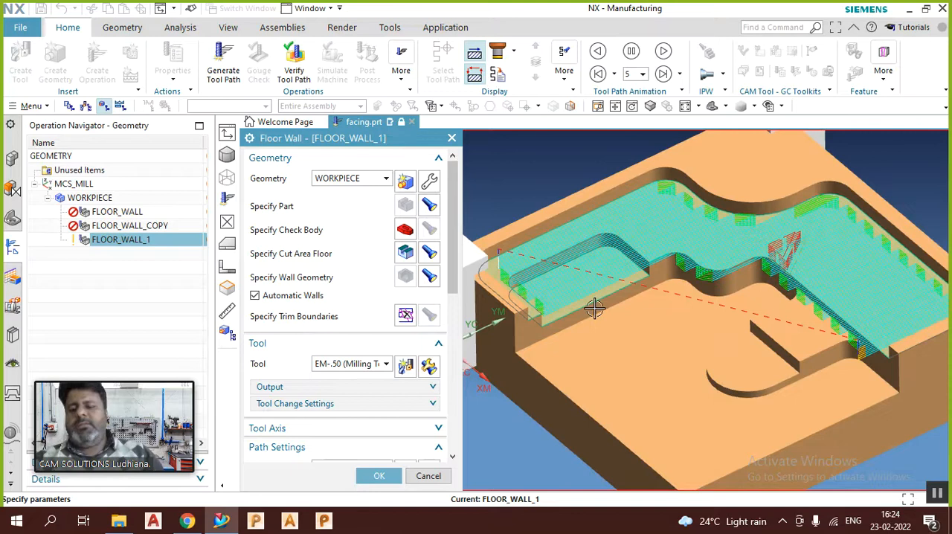
Step: In the Cutting Parameters strategy, set the Cut Angle to Specify with the Angle from XC at 0
scroll(402, 352, "down", 5)
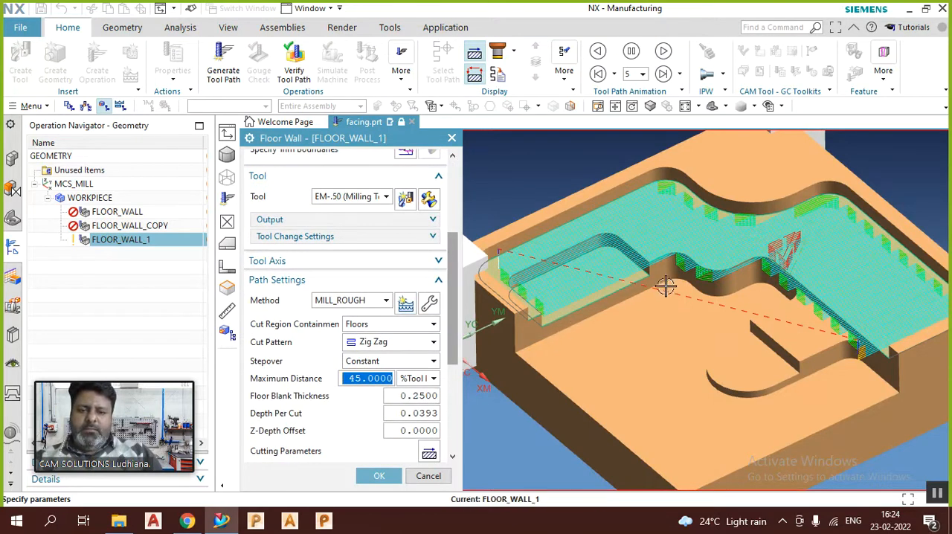
scroll(346, 409, "down", 3)
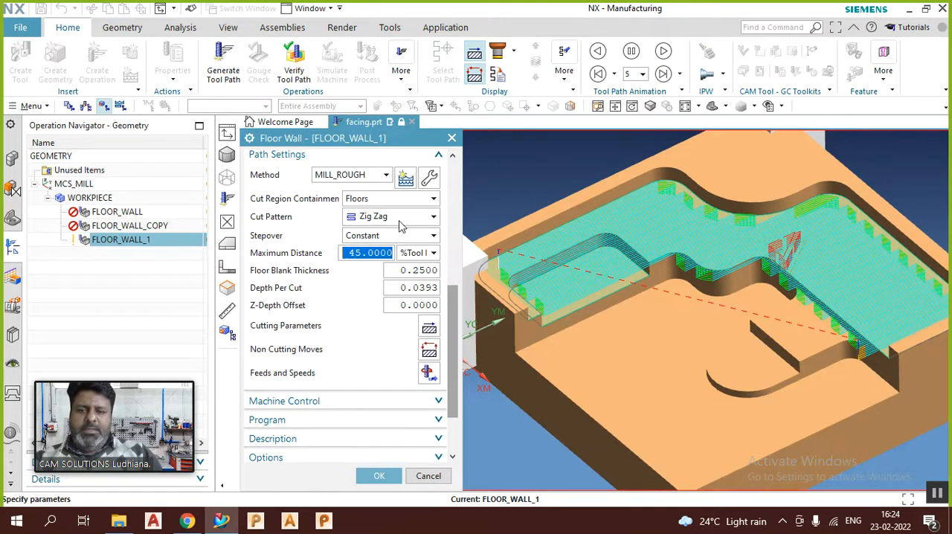
left_click(429, 329)
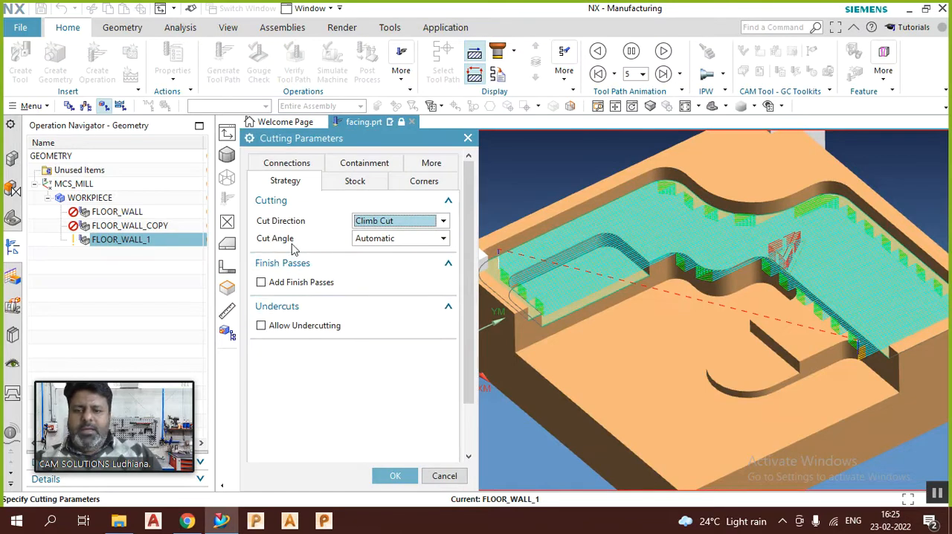
left_click(383, 239)
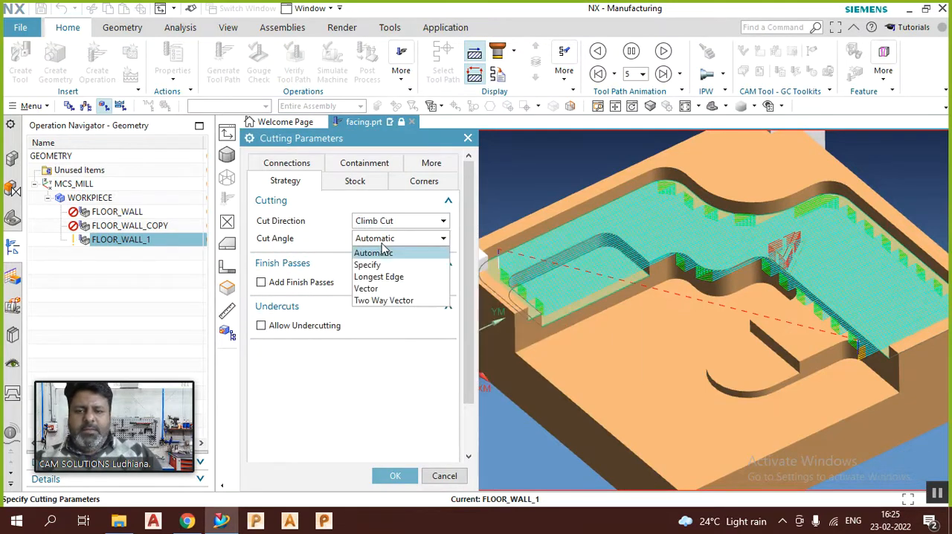
left_click(375, 265)
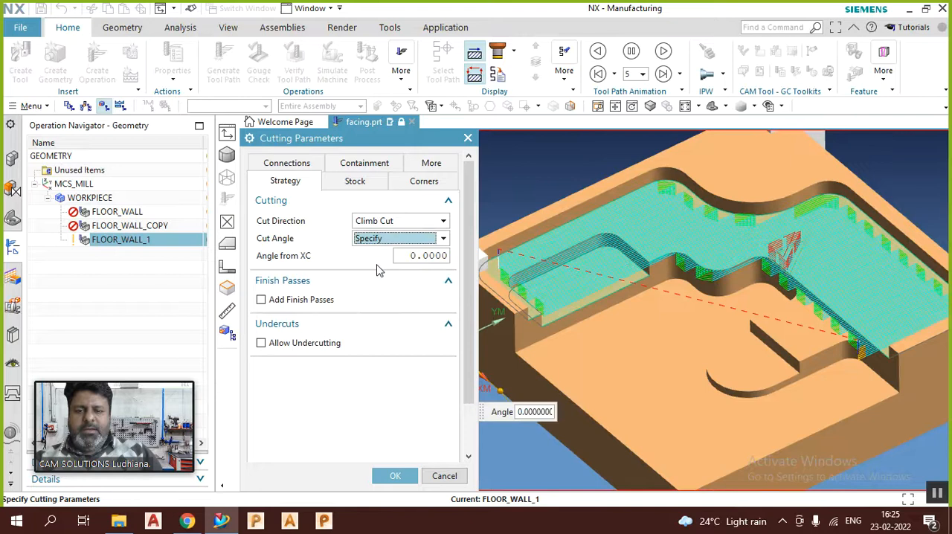
left_click(394, 477)
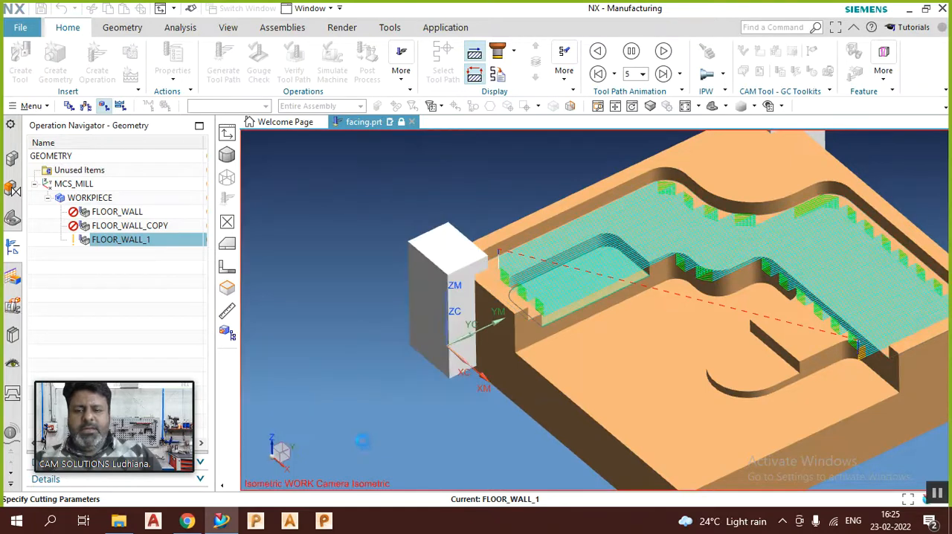
Step: Regenerate the tool path with the 0° cut angle and inspect the passes around the small lower floor
scroll(314, 394, "down", 2)
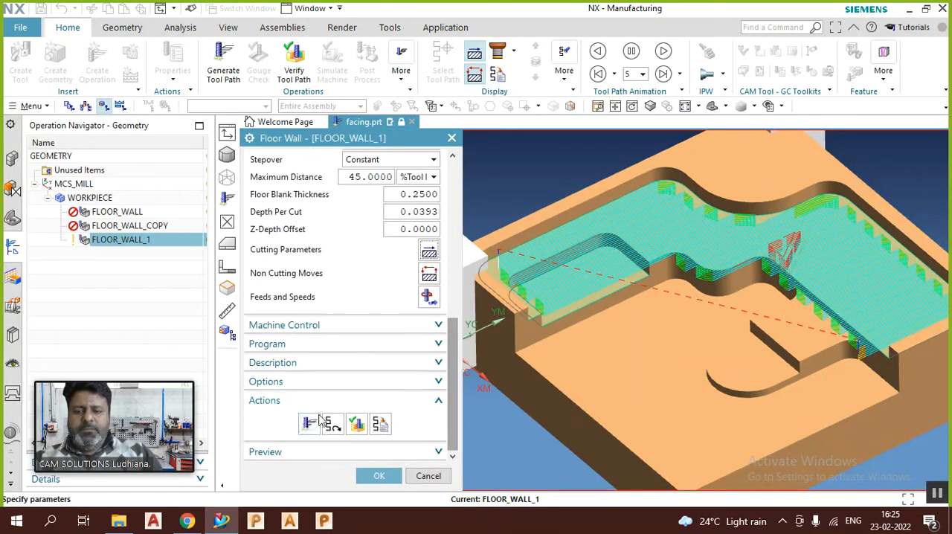
left_click(310, 426)
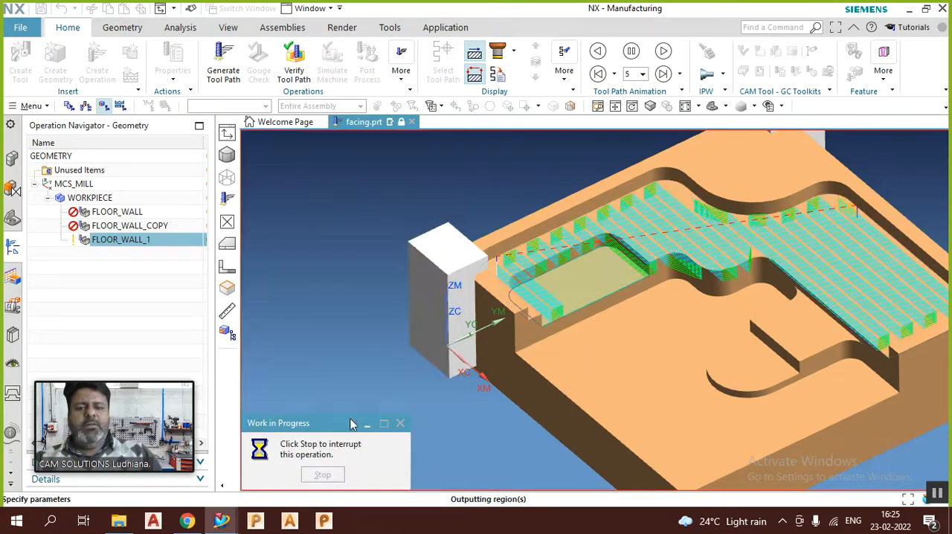
mouse_move(652, 304)
middle_mouse_down()
mouse_move(651, 336)
mouse_move(655, 274)
mouse_move(659, 303)
middle_mouse_up()
scroll(659, 303, "up", 3)
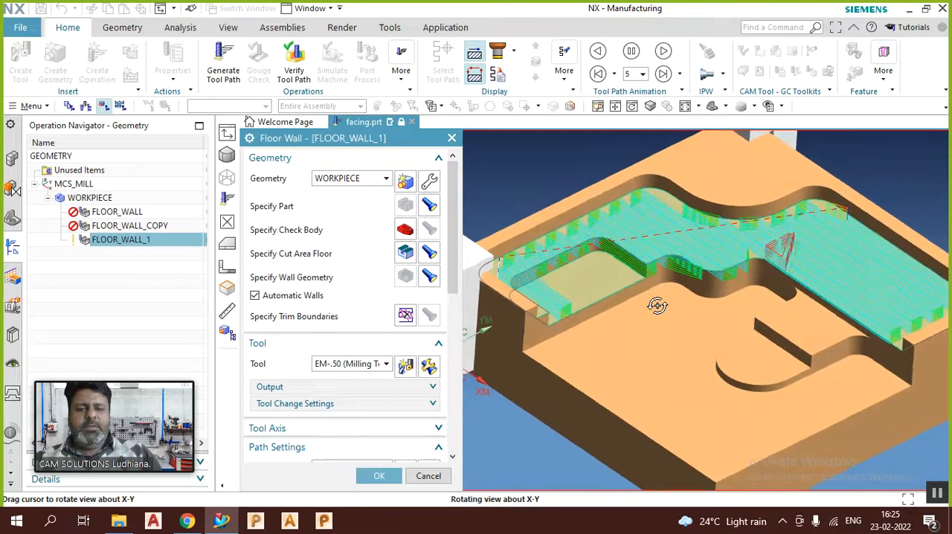
scroll(570, 284, "up", 3)
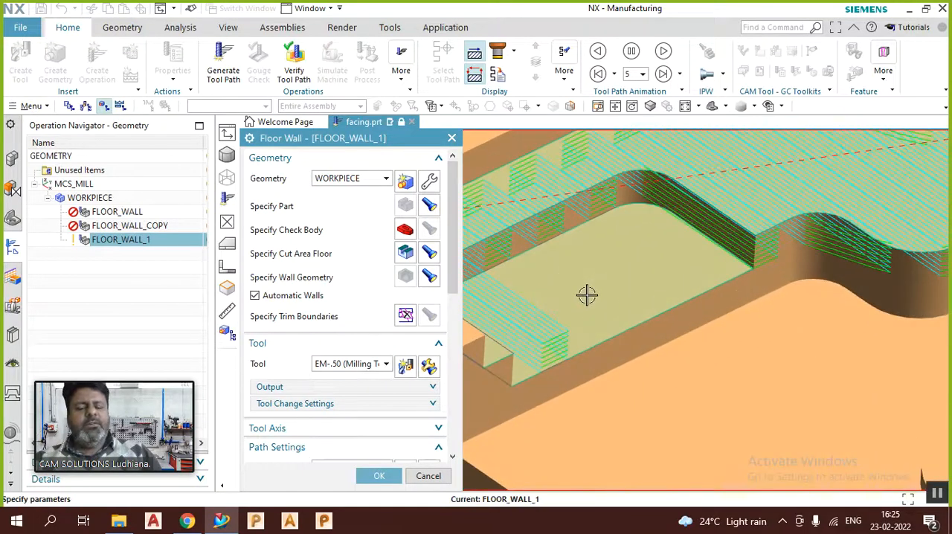
scroll(601, 297, "down", 5)
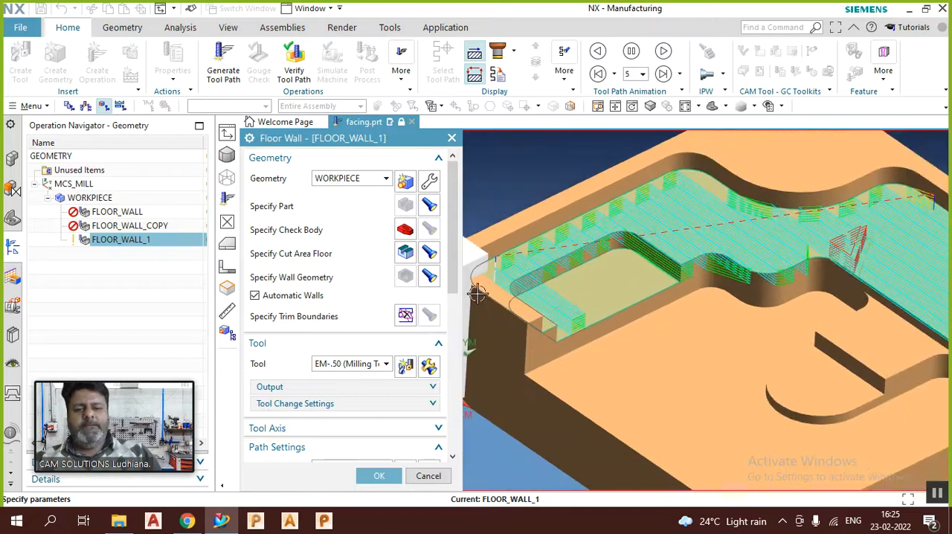
Step: Set the Angle from XC to 30 in the Cutting Parameters strategy
scroll(328, 331, "down", 5)
scroll(331, 335, "down", 3)
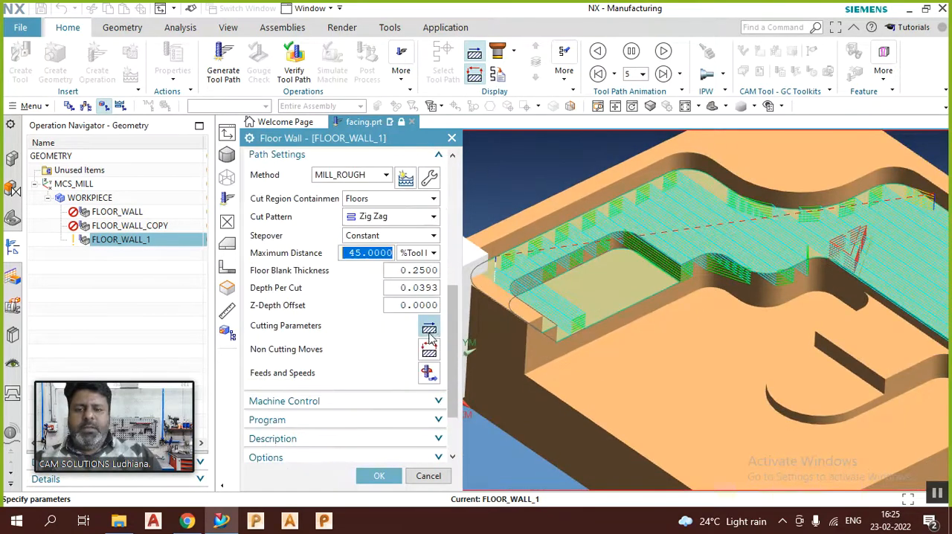
left_click(429, 329)
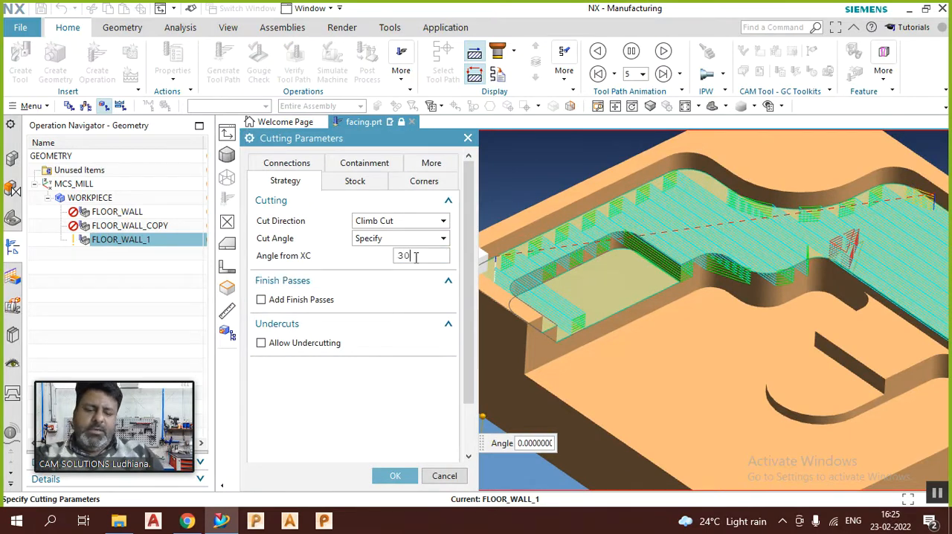
key("Return")
scroll(342, 360, "down", 2)
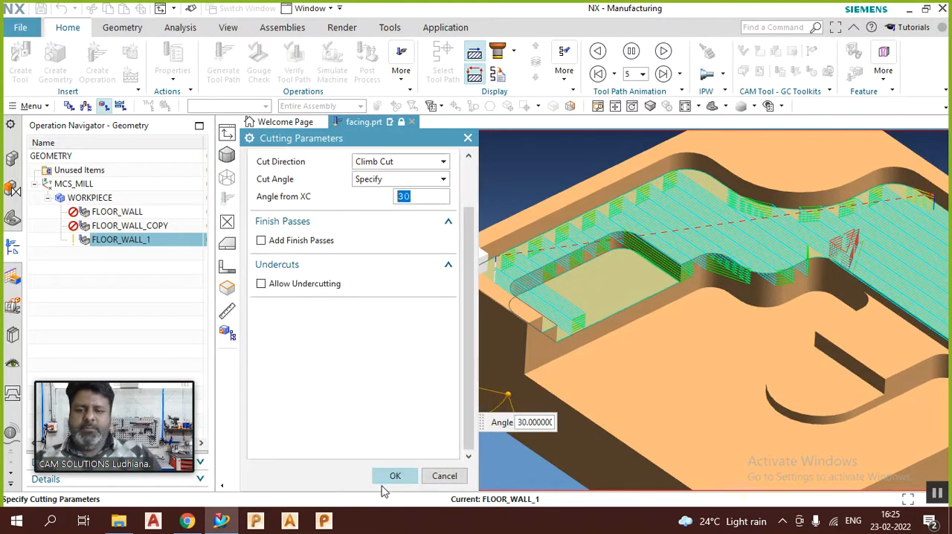
left_click(395, 476)
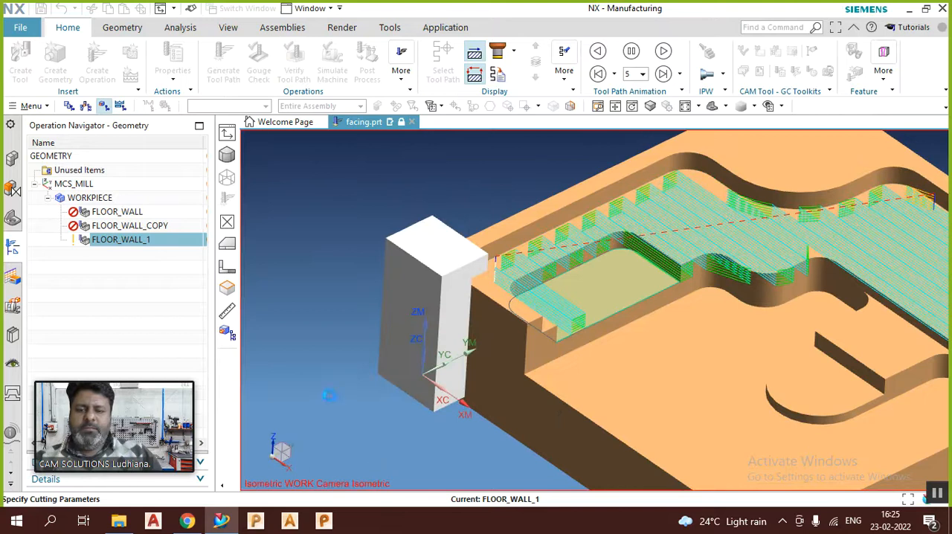
Step: Regenerate the tool path with the 30° cut angle and view the resulting pass direction across the floors
scroll(319, 387, "down", 2)
left_click(310, 426)
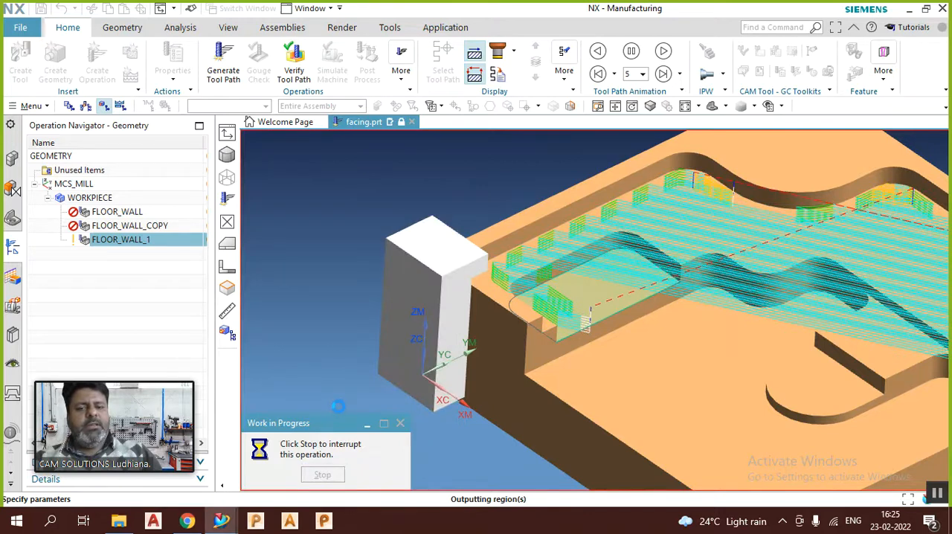
scroll(563, 306, "down", 3)
middle_click_drag(625, 240, 620, 267)
Step: Set the Cut Angle back to Automatic in the Cutting Parameters and regenerate the Zig Zag tool path
scroll(414, 354, "down", 3)
scroll(414, 354, "down", 2)
left_click(429, 408)
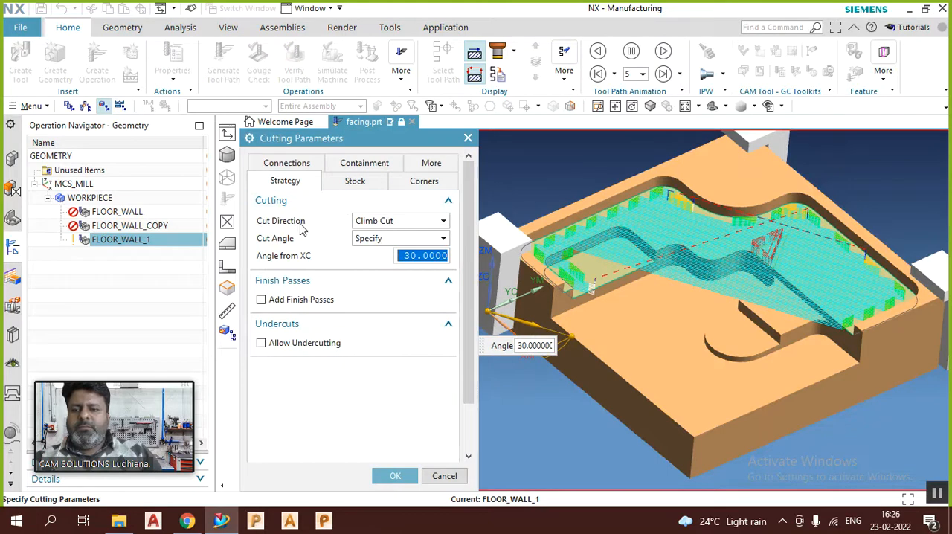
left_click(384, 239)
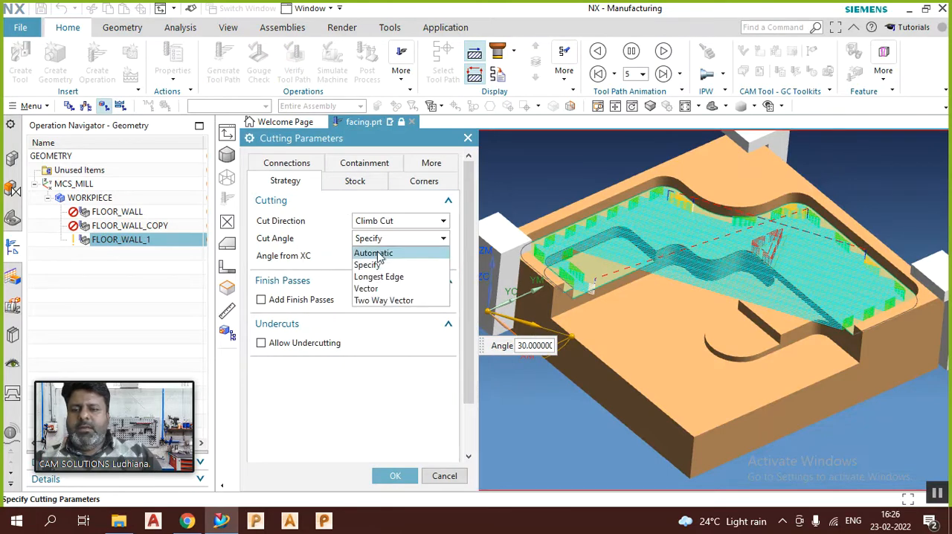
left_click(381, 251)
left_click(395, 474)
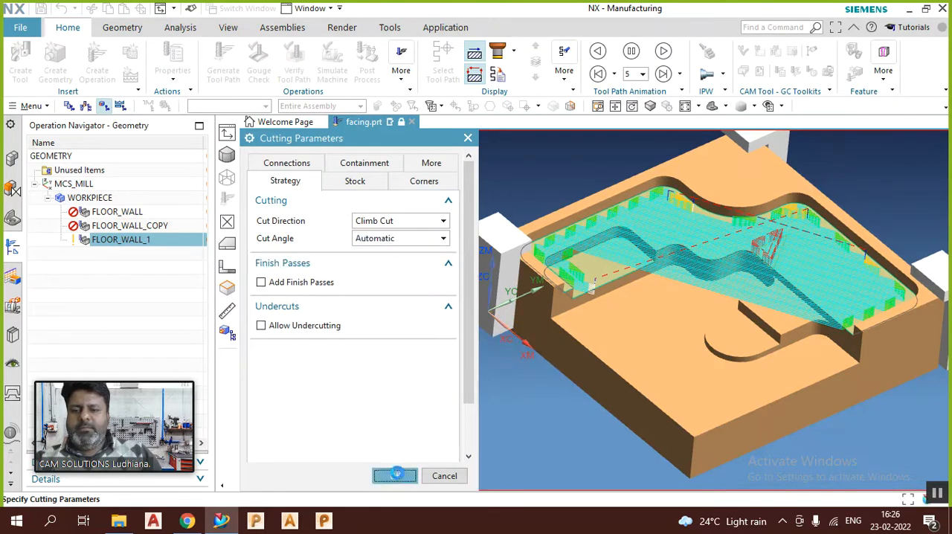
scroll(349, 413, "down", 3)
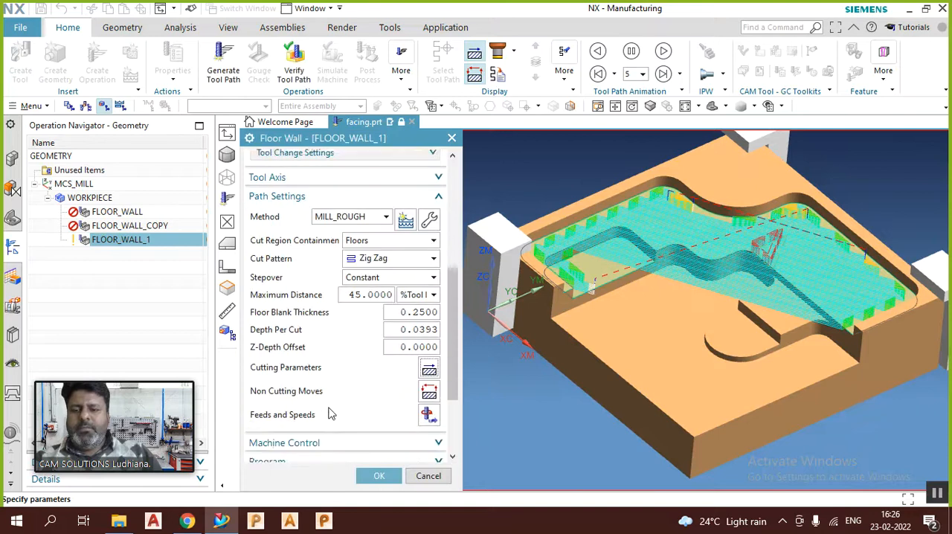
left_click(308, 425)
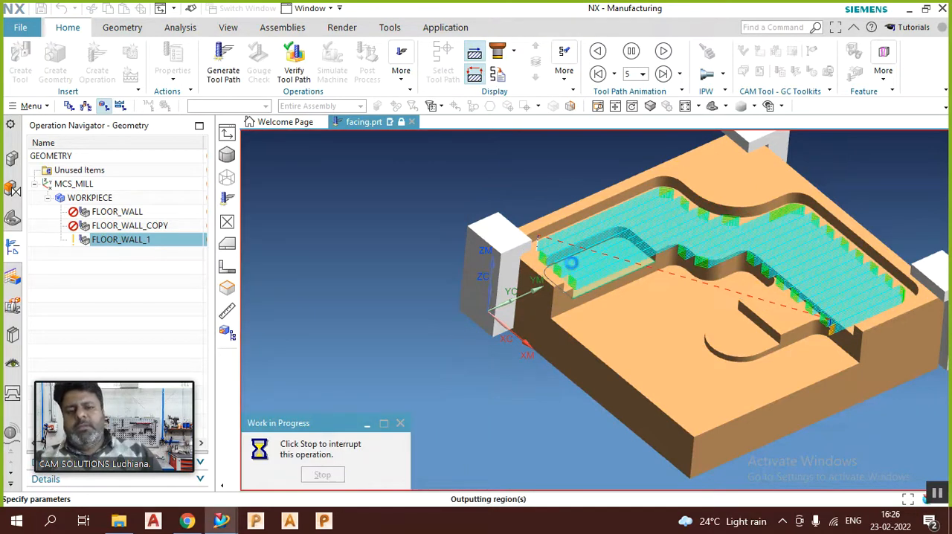
Step: Add finish passes in the Cutting Parameters strategy, with 1 pass and a finish stepover of 5% of the tool diameter
scroll(351, 340, "down", 5)
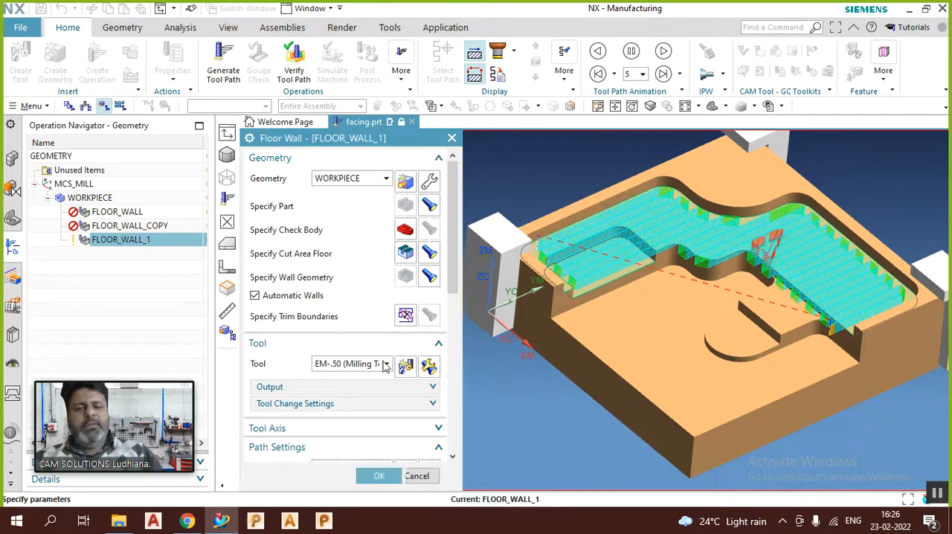
scroll(365, 342, "down", 3)
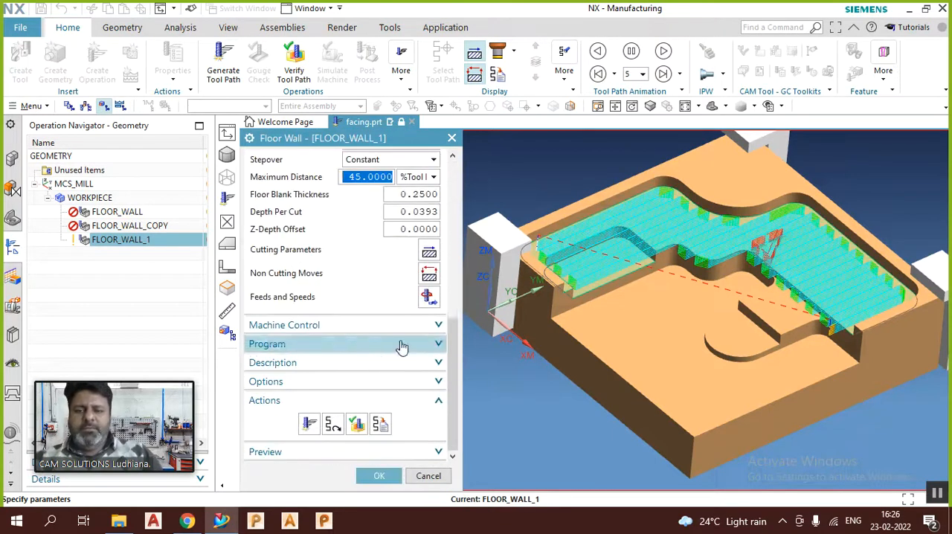
left_click(430, 254)
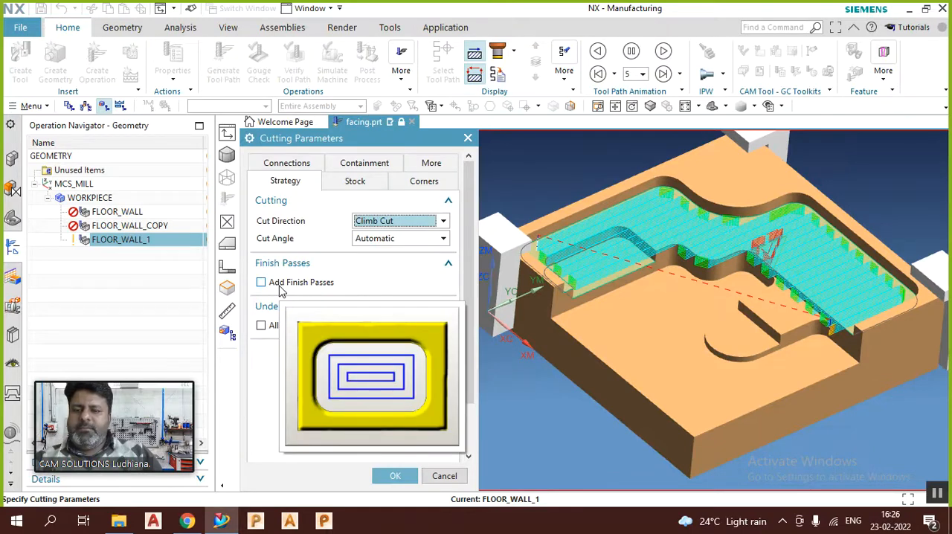
left_click(278, 287)
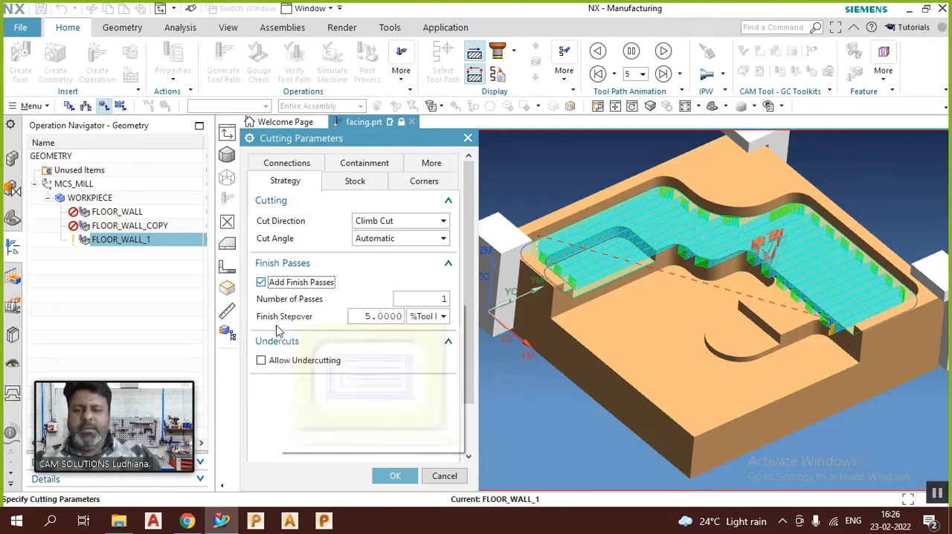
left_click(440, 299)
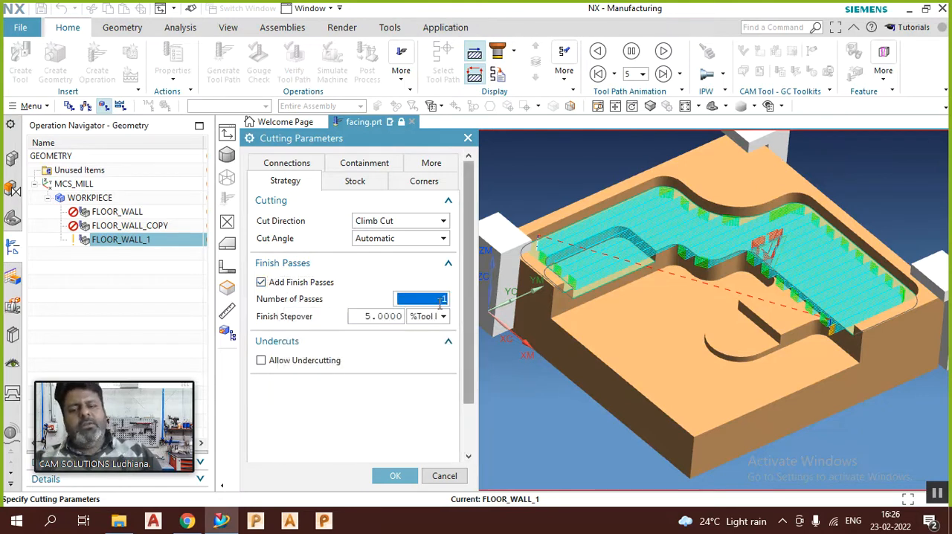
left_click(392, 317)
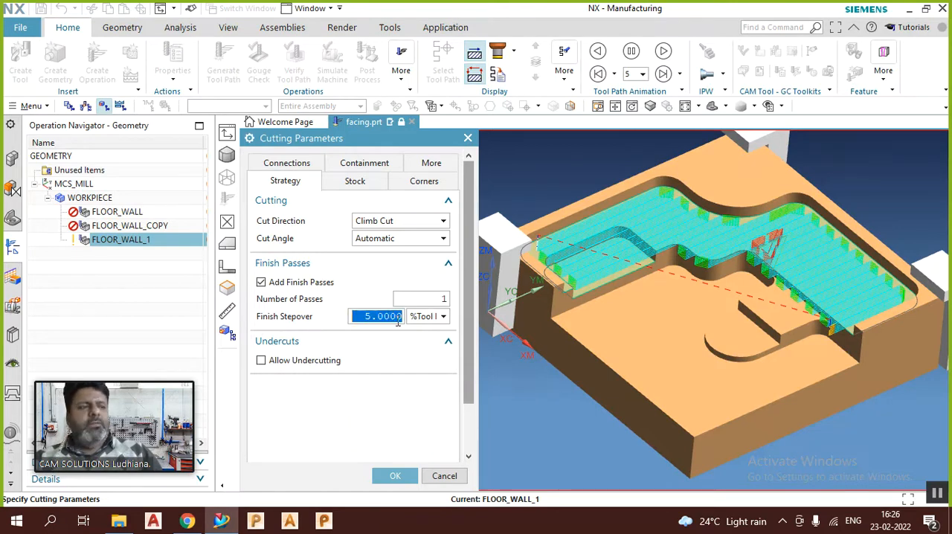
left_click(392, 477)
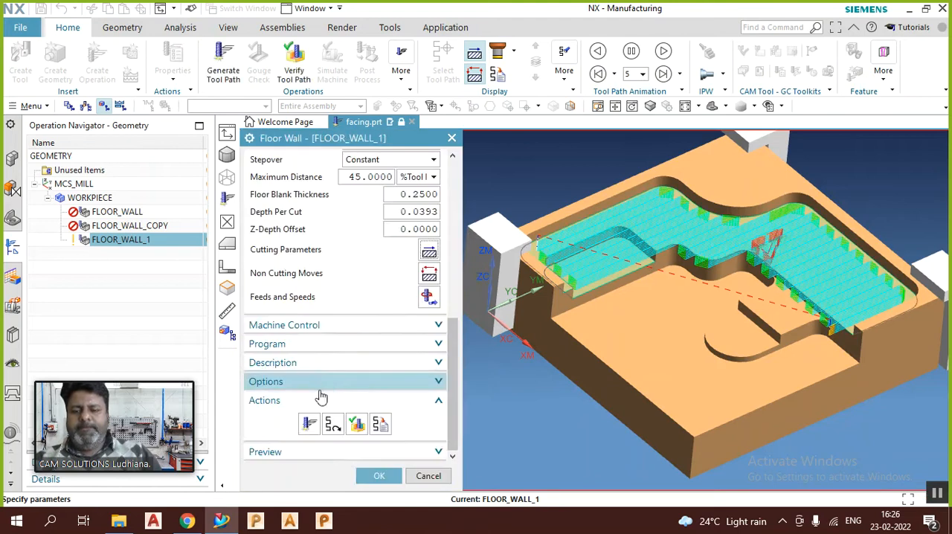
Step: Regenerate the tool path with the finish pass and inspect the wall passes around the floors from above and in isometric view
left_click(310, 425)
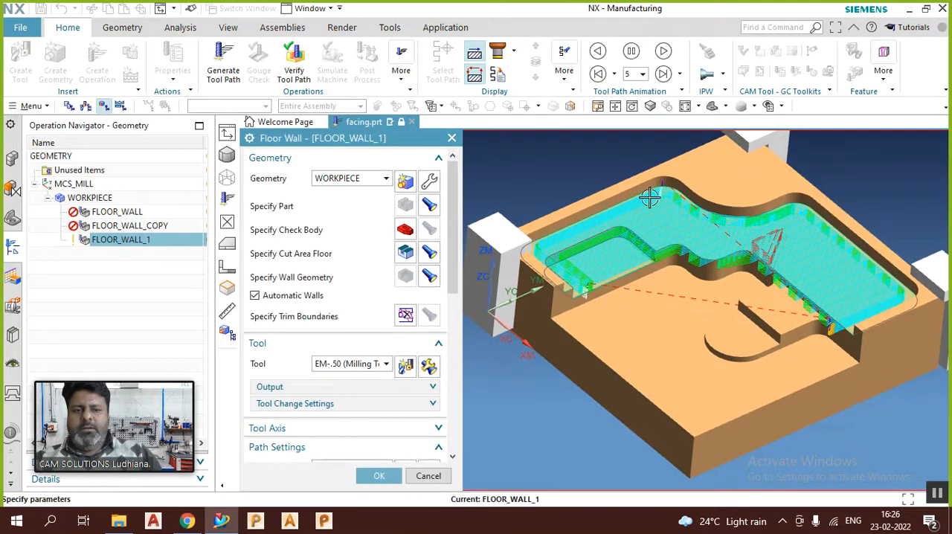
middle_click_drag(605, 218, 629, 338)
key("F8")
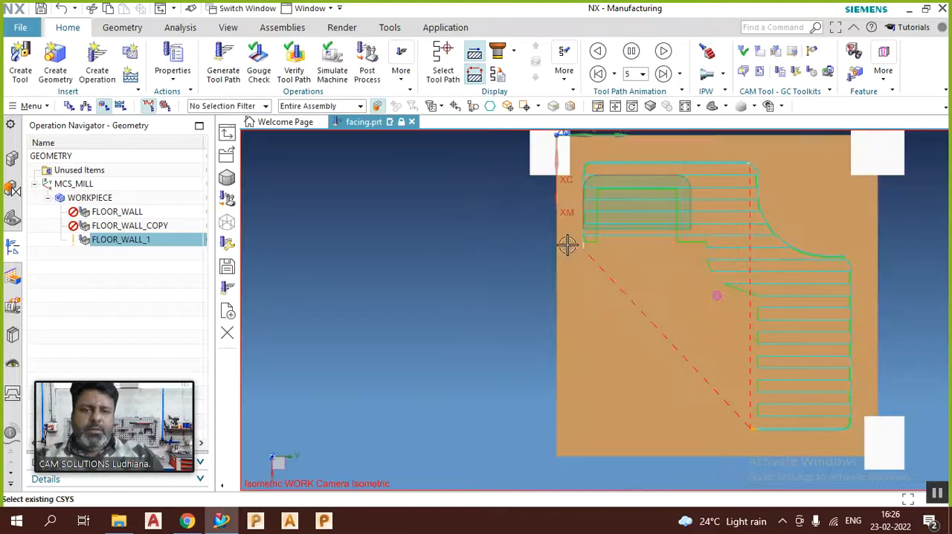
scroll(582, 177, "up", 1)
scroll(595, 167, "up", 3)
scroll(610, 191, "down", 3)
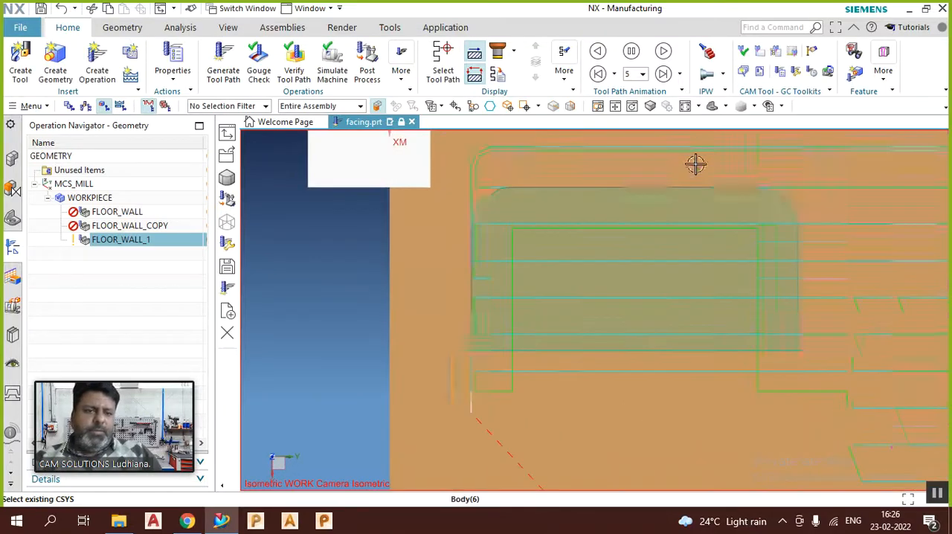
scroll(765, 294, "up", 2)
scroll(589, 187, "down", 3)
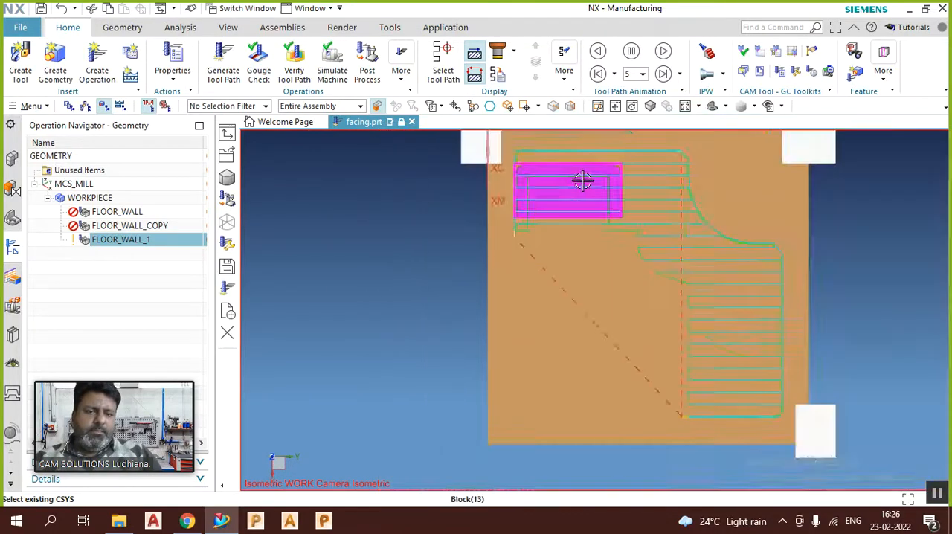
middle_click_drag(685, 343, 727, 283)
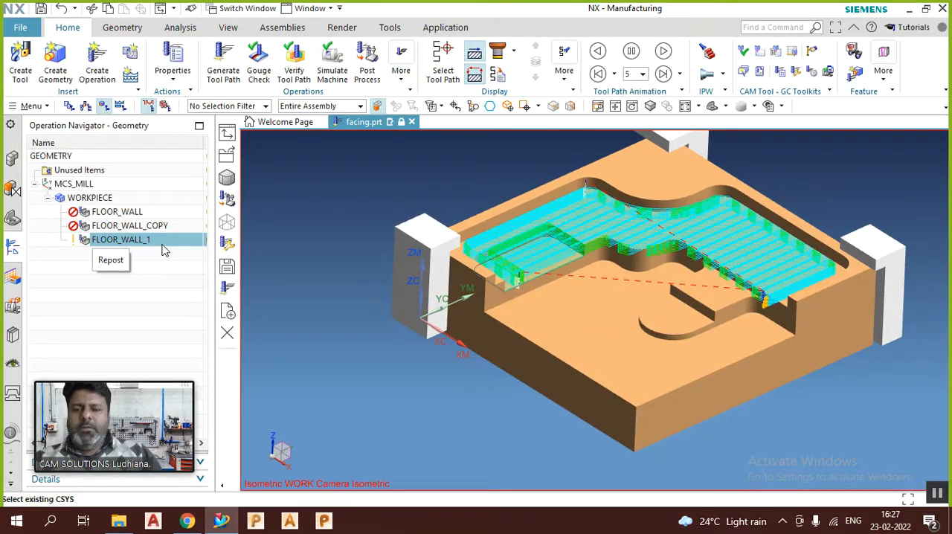
Step: Turn off the finish passes in FLOOR_WALL_1's Cutting Parameters and keep the Cut Direction at Climb Cut
double_click(123, 241)
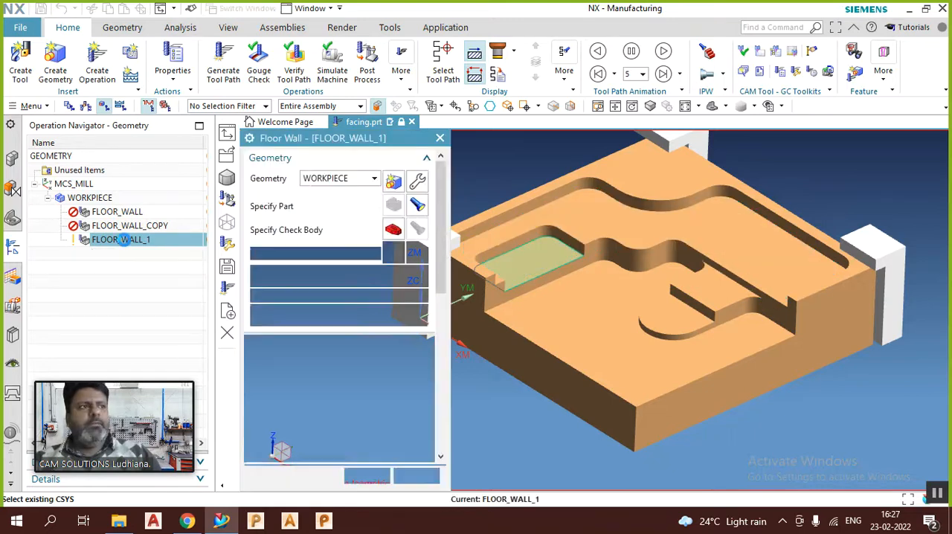
scroll(313, 292, "down", 4)
scroll(313, 293, "down", 5)
left_click(428, 308)
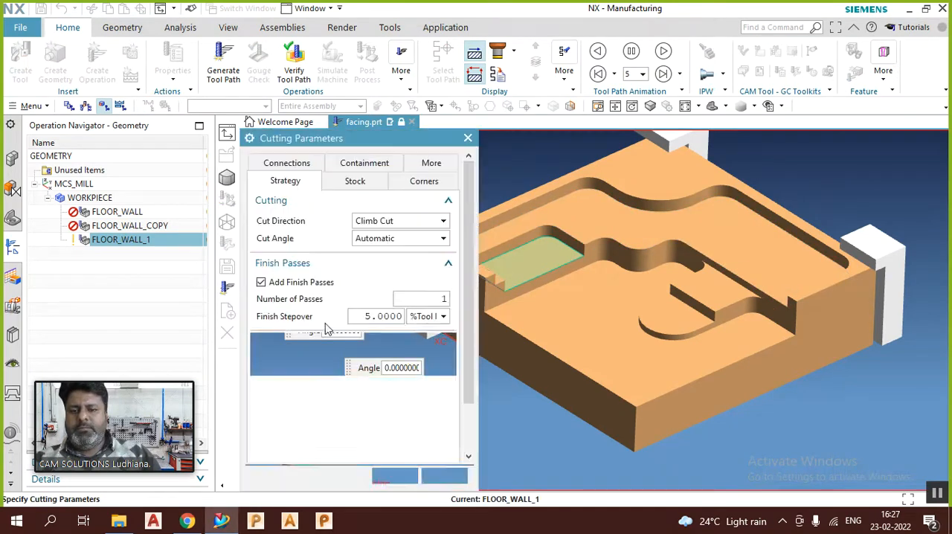
left_click(265, 288)
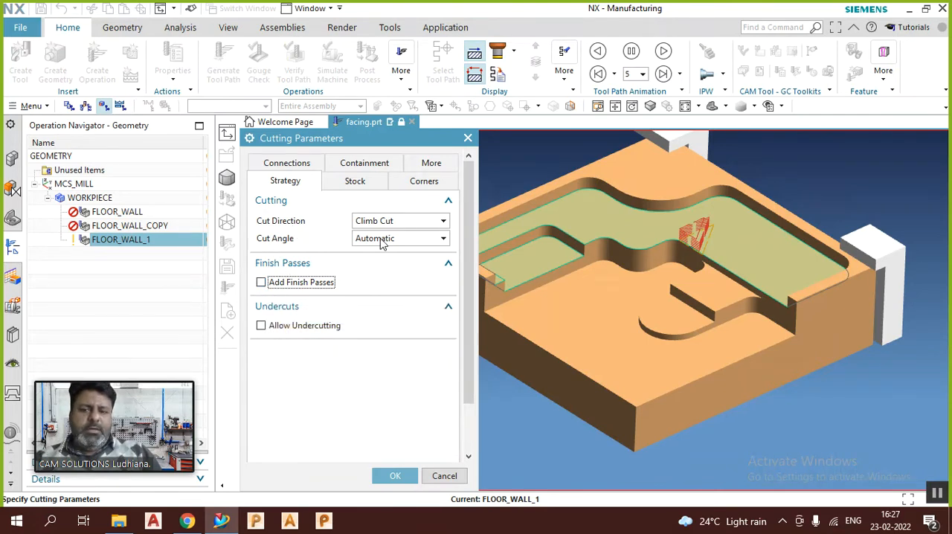
left_click(405, 221)
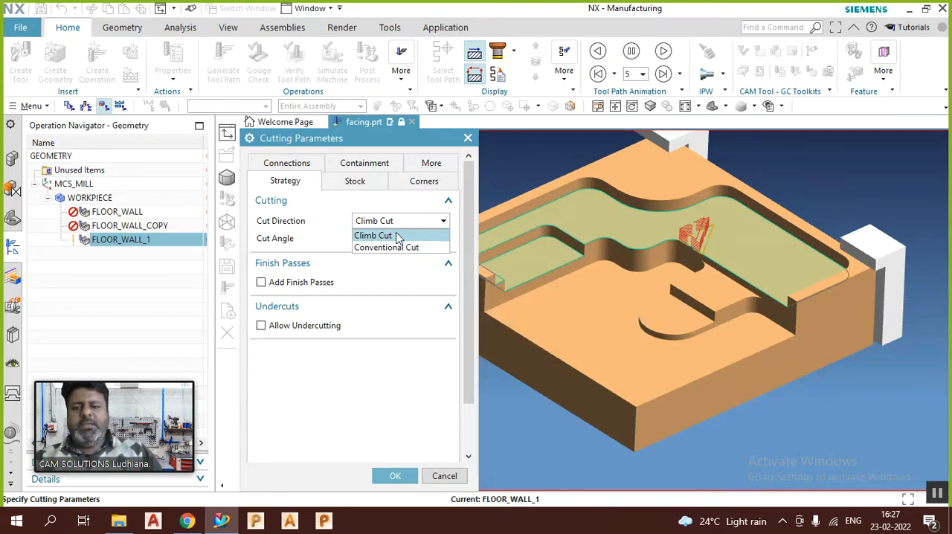
left_click(393, 235)
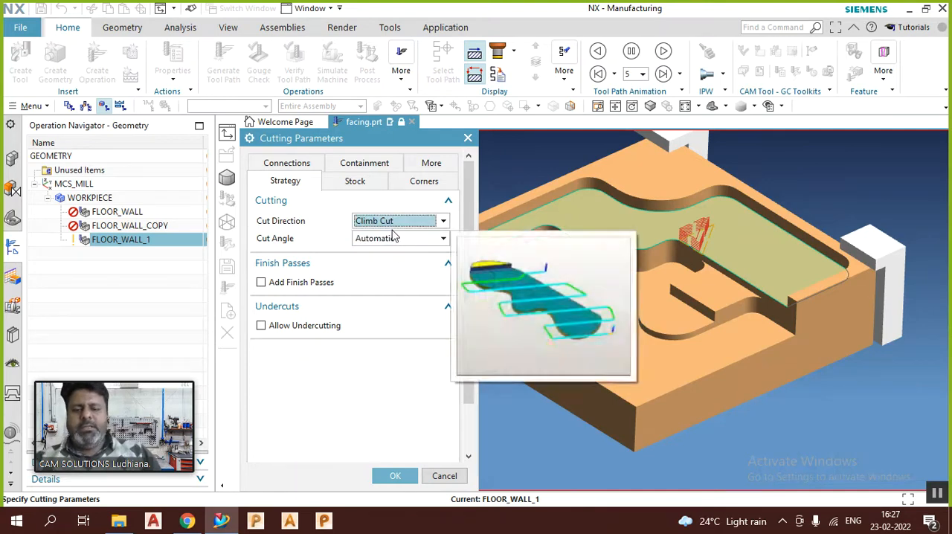
Step: Review the Connections, Containment and More settings of the Cutting Parameters
left_click(294, 164)
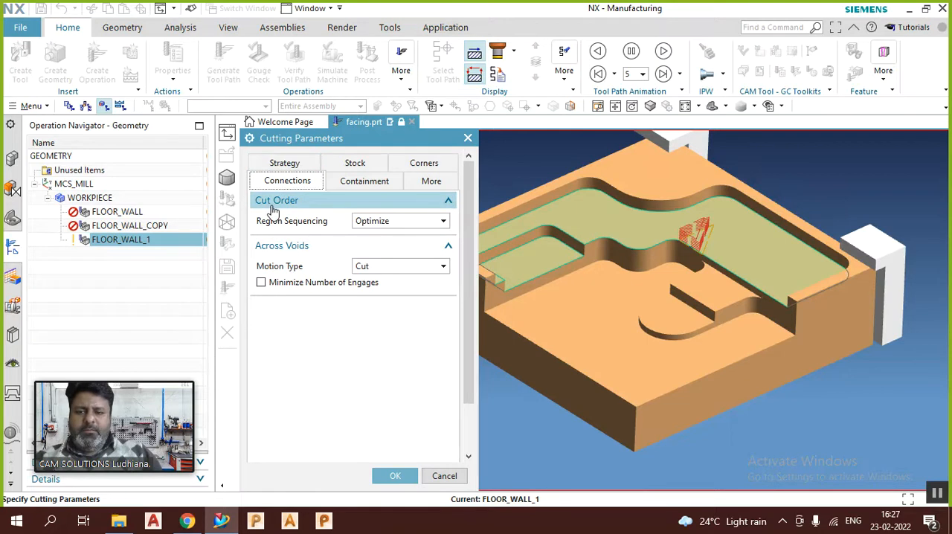
left_click(367, 186)
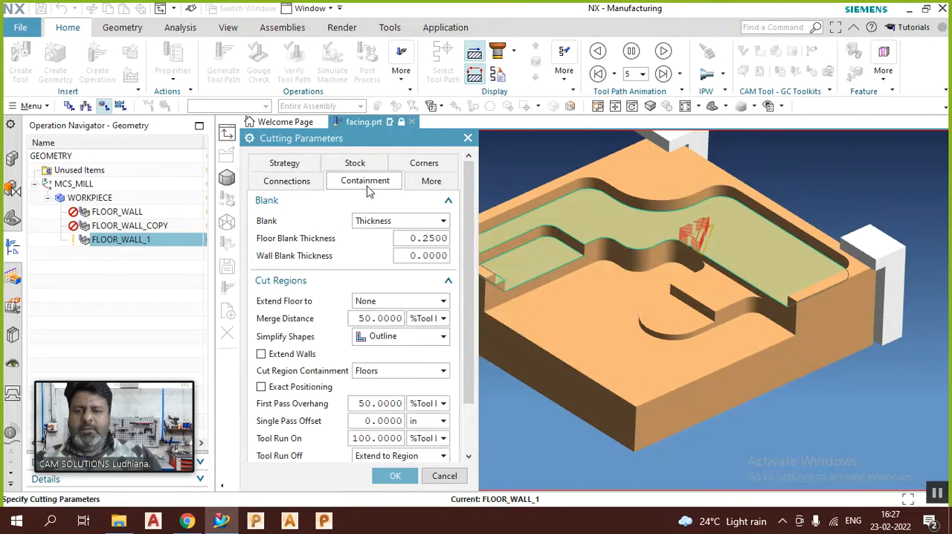
left_click(301, 182)
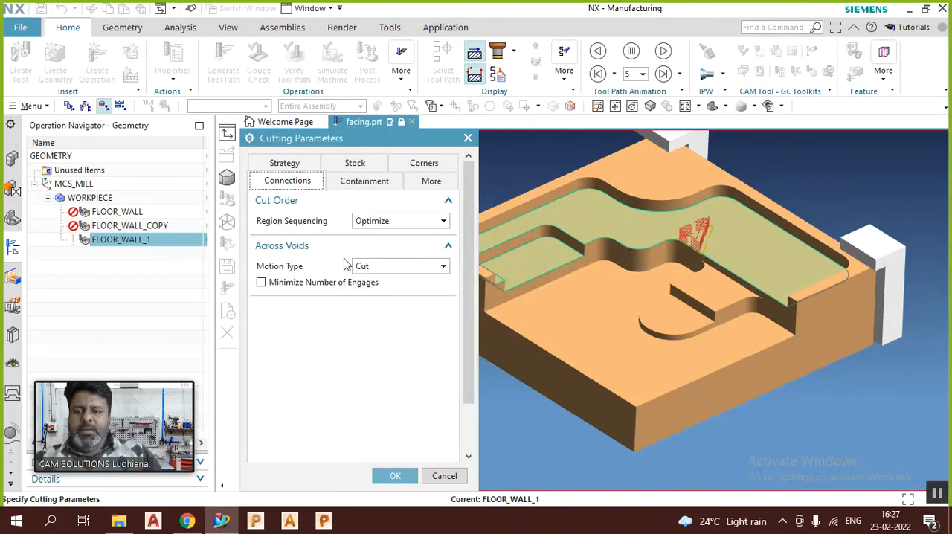
left_click(354, 188)
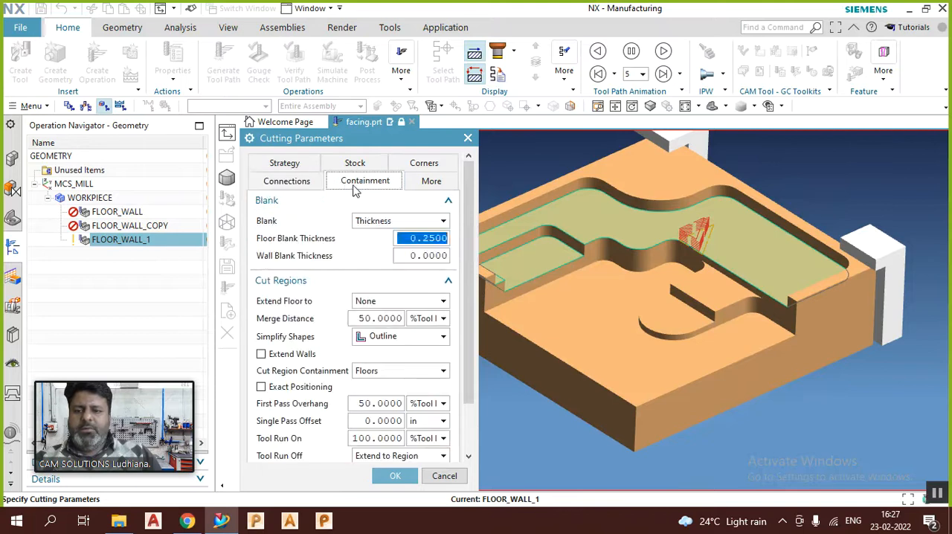
left_click(421, 186)
left_click(290, 162)
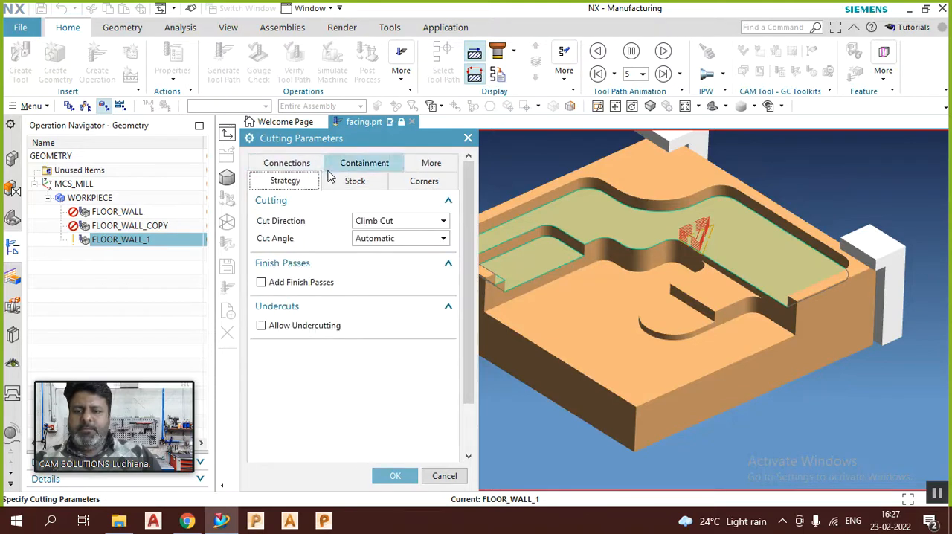
Step: Switch the Cut Angle to Specify and back to Automatic, review the corner settings, and accept the cutting parameters
left_click(370, 239)
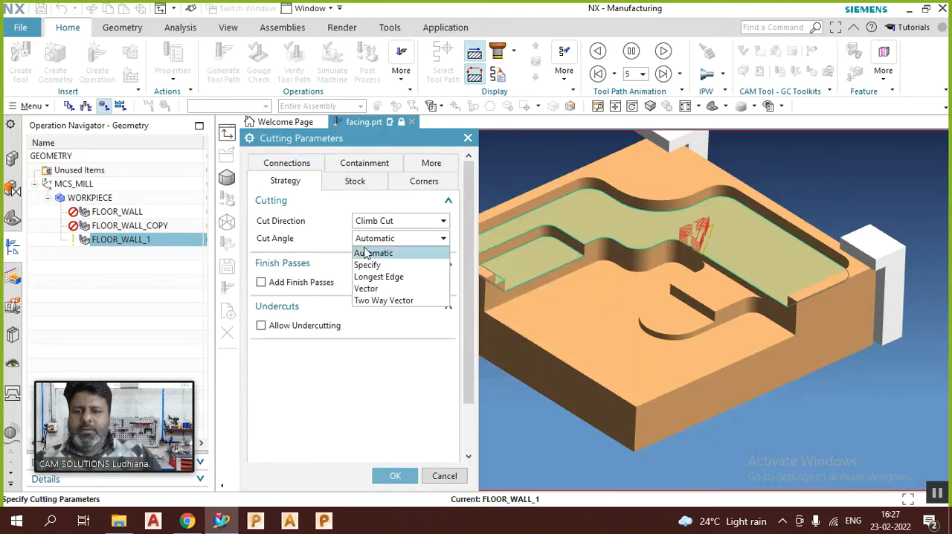
left_click(368, 265)
left_click(378, 241)
left_click(374, 253)
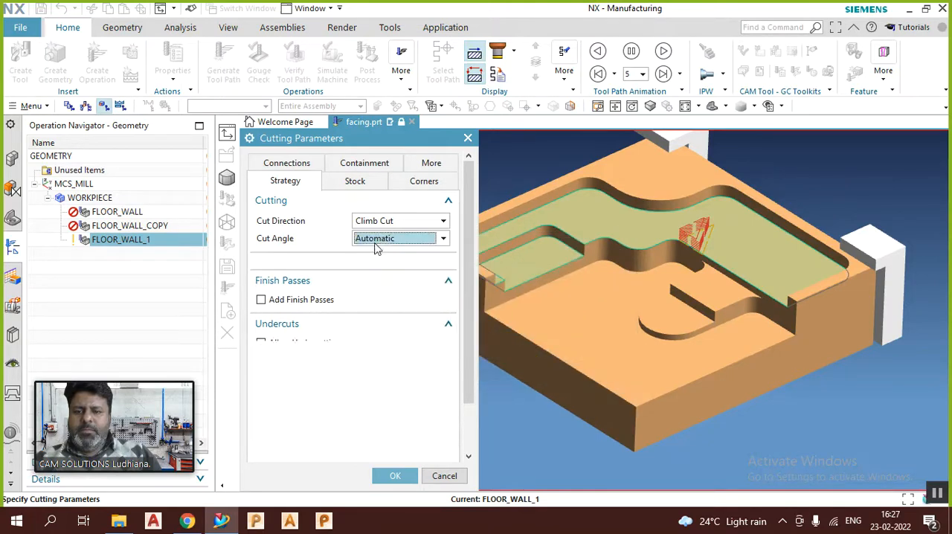
left_click(424, 186)
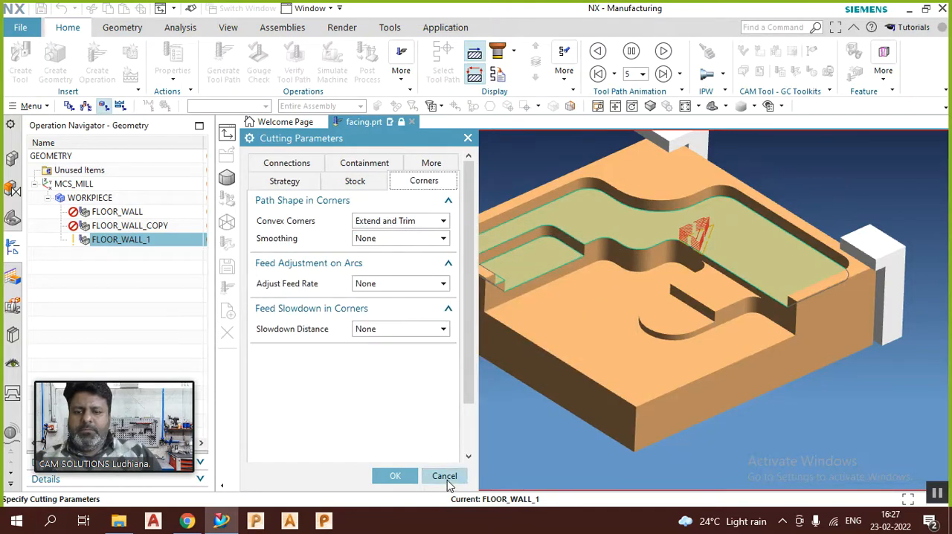
left_click(395, 477)
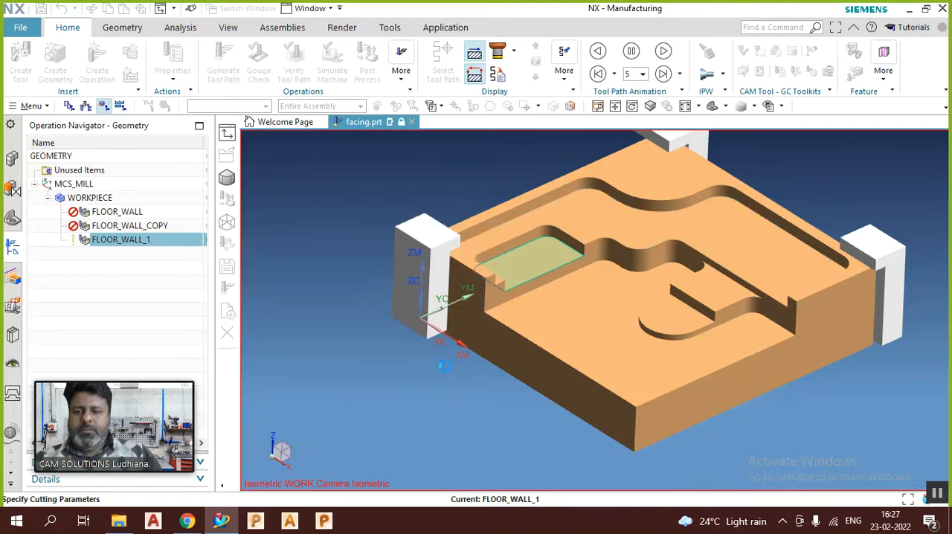
Step: Regenerate the Zig Zag tool path without finish passes and inspect the passes around the small lower floor
left_click(307, 455)
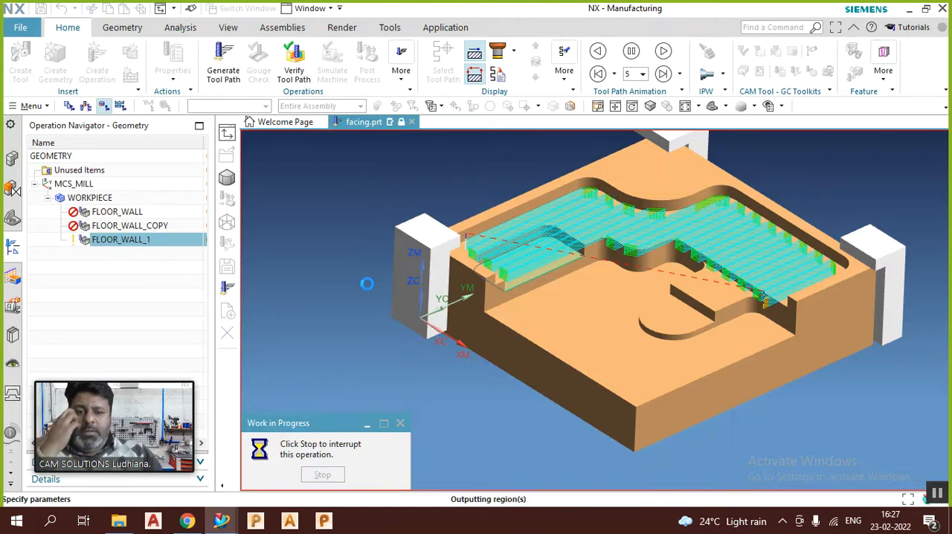
scroll(513, 238, "up", 5)
mouse_move(538, 257)
middle_mouse_down()
mouse_move(538, 285)
mouse_move(523, 241)
mouse_move(537, 259)
middle_mouse_up()
scroll(627, 285, "down", 3)
scroll(496, 319, "up", 2)
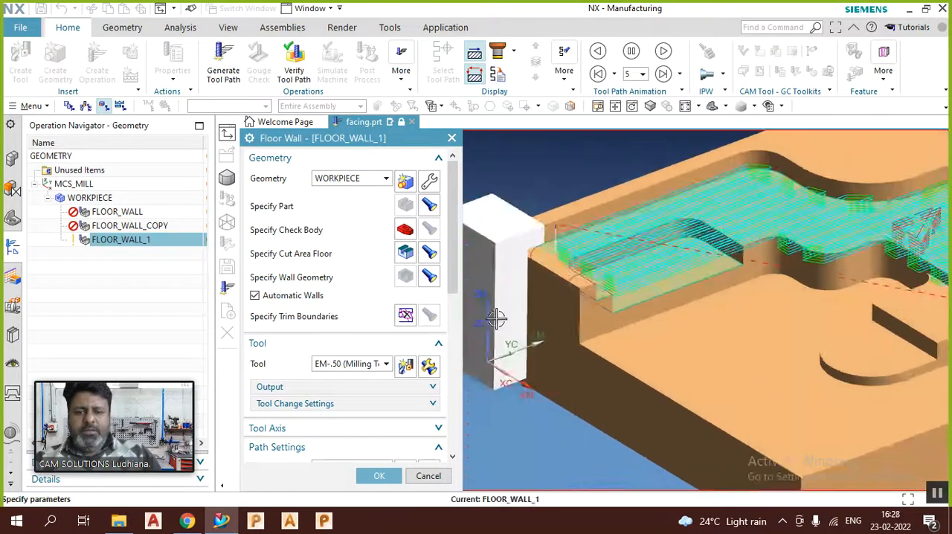
scroll(497, 319, "up", 2)
middle_click_drag(588, 312, 565, 320)
Step: Set the Cut Pattern of the Floor Wall operation to Follow Part
scroll(408, 297, "down", 1)
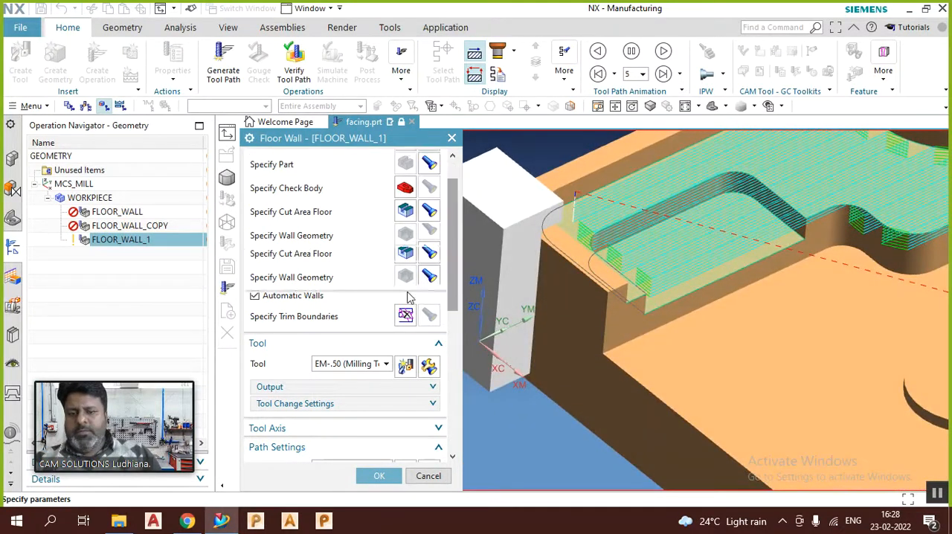
scroll(408, 298, "down", 1)
scroll(401, 308, "up", 1)
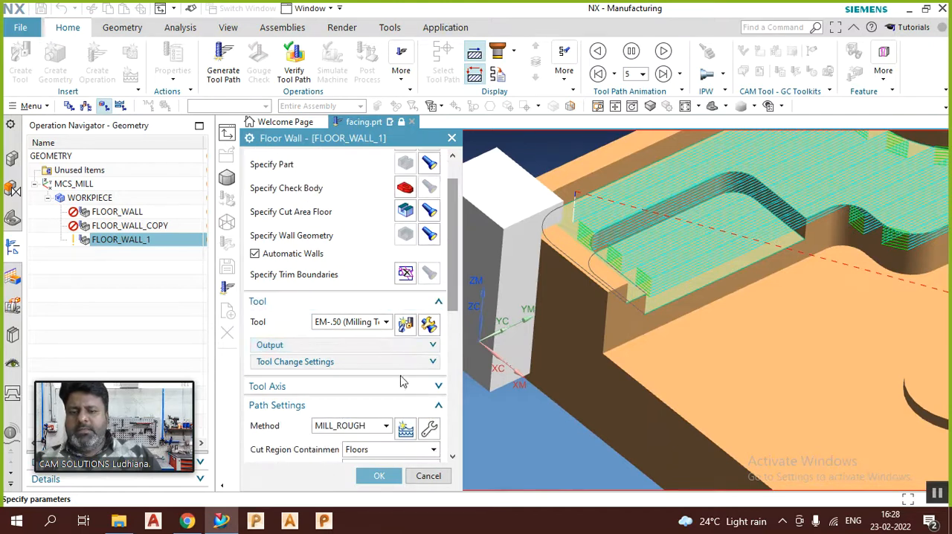
scroll(400, 342, "down", 4)
left_click(386, 303)
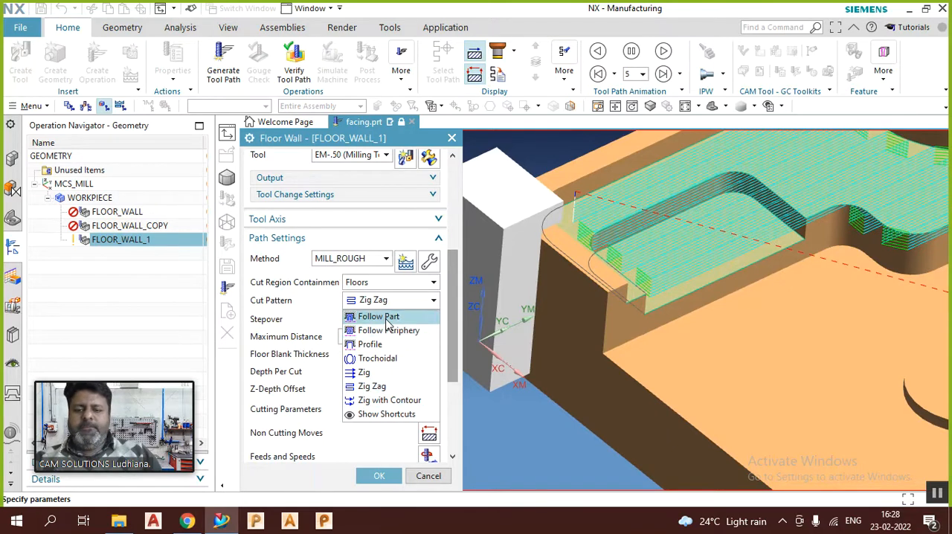
left_click(383, 316)
Step: Generate the Follow Part tool path and inspect the passes and engage moves around the small lower floor
scroll(342, 423, "down", 1)
scroll(342, 422, "down", 3)
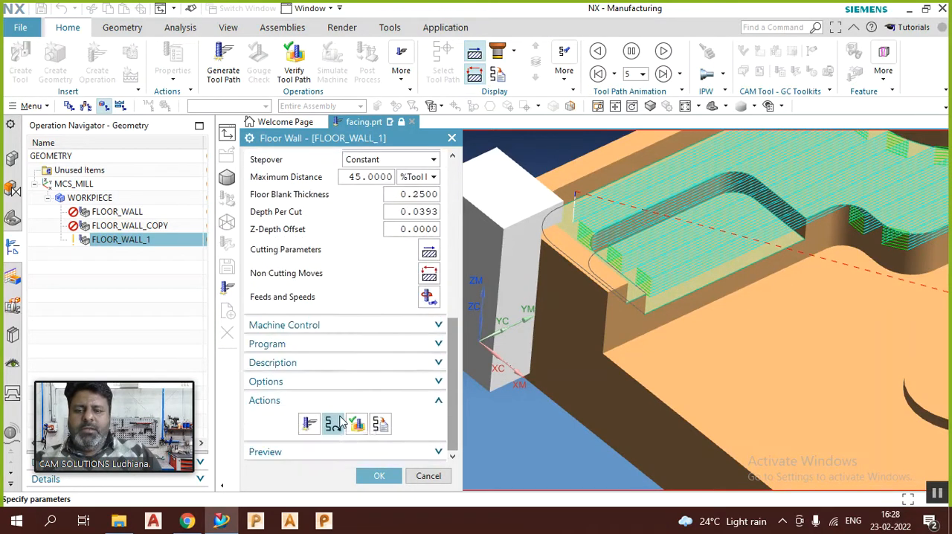
left_click(309, 424)
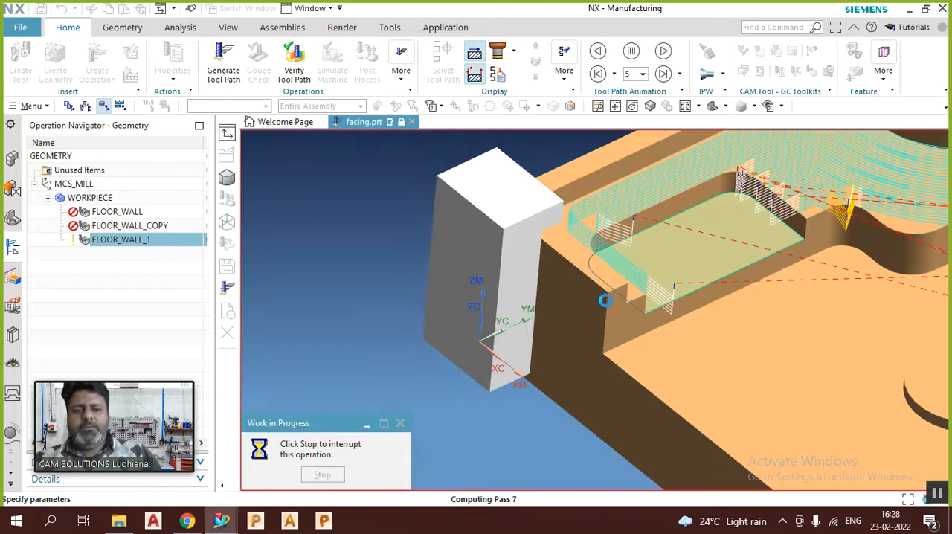
scroll(606, 303, "down", 4)
scroll(682, 300, "up", 1)
middle_click_drag(683, 299, 646, 289)
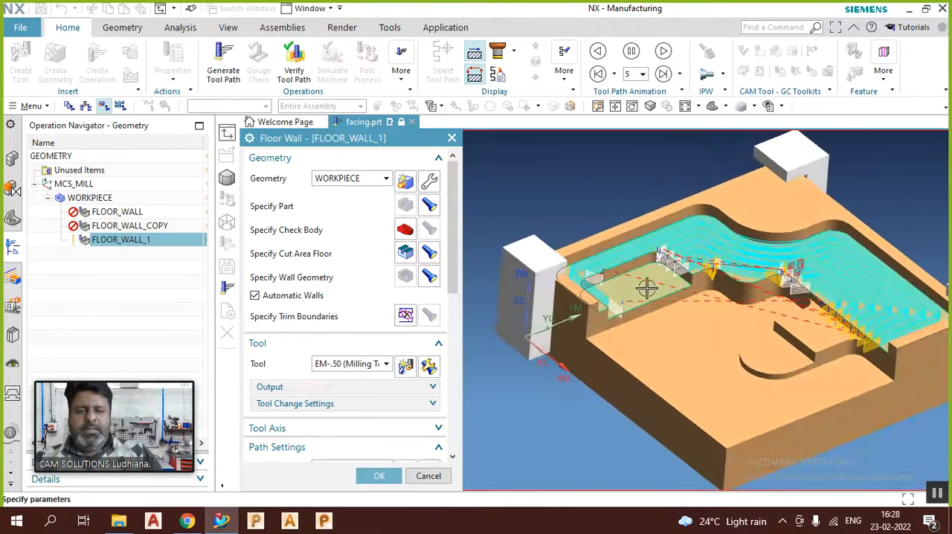
scroll(647, 289, "up", 3)
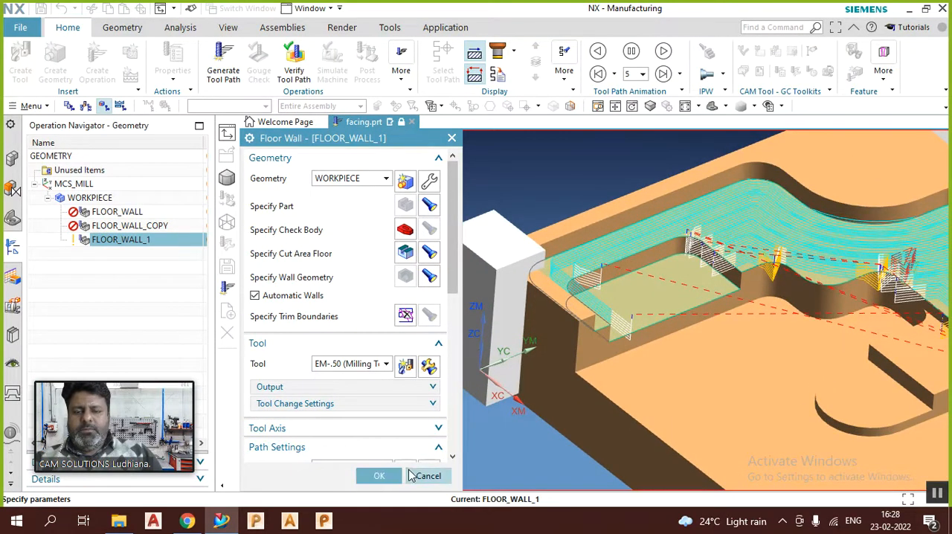
Step: Accept the Floor Wall operation with its Follow Part tool path and switch to the Modeling application
left_click(380, 476)
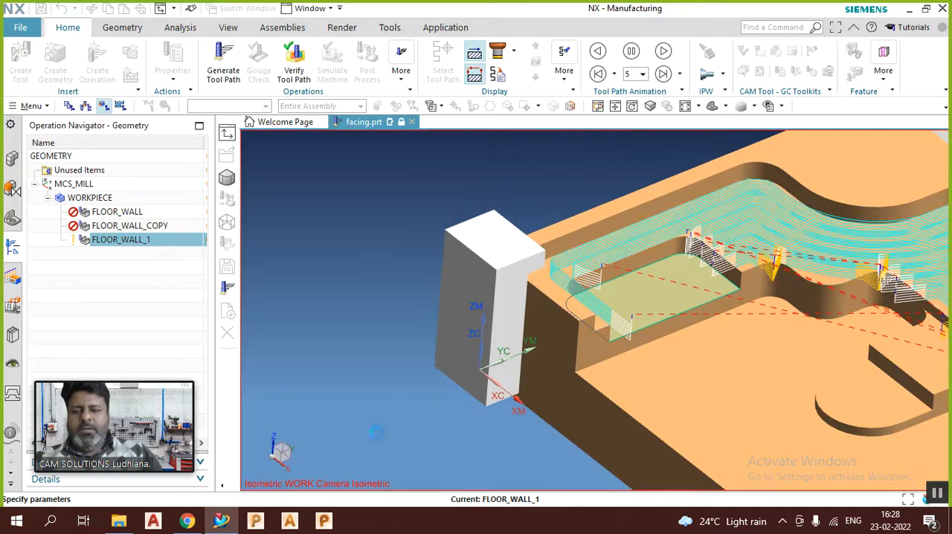
key("End")
mouse_move(400, 195)
middle_mouse_down()
mouse_move(424, 194)
mouse_move(389, 213)
mouse_move(401, 201)
mouse_move(394, 183)
middle_mouse_up()
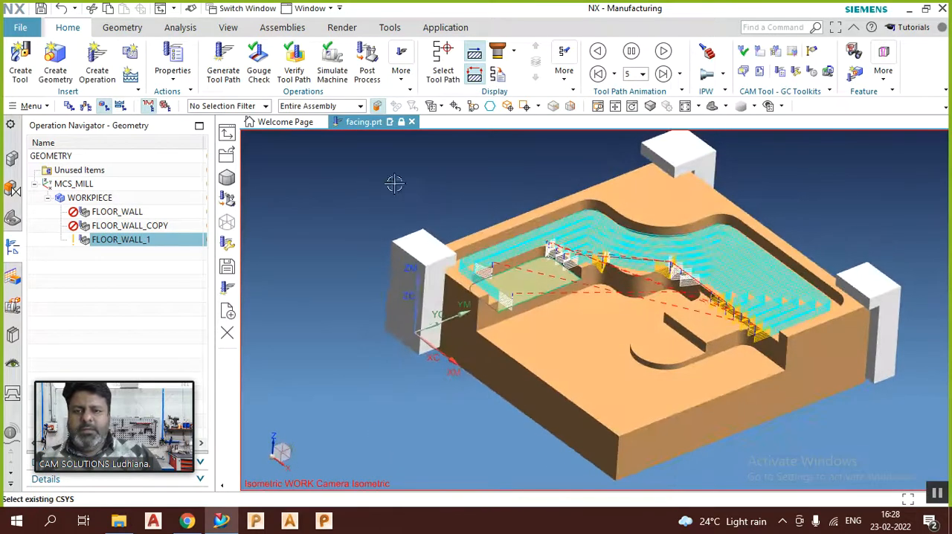
left_click(449, 27)
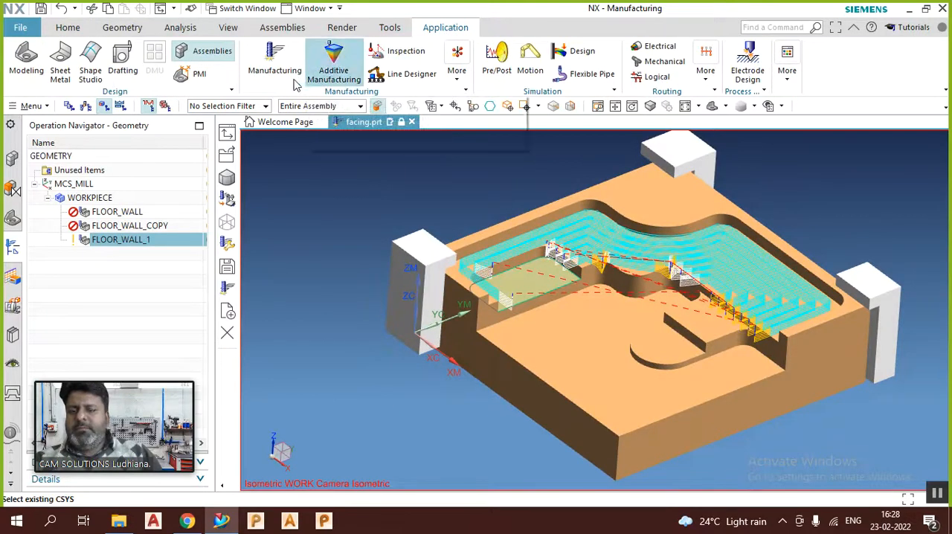
left_click(22, 61)
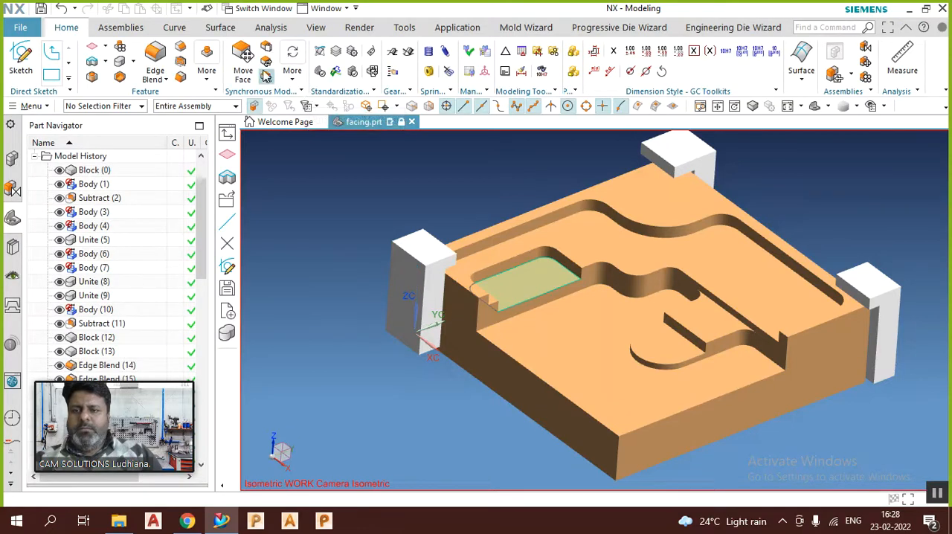
Step: Delete the small recessed pocket beside the corner clamp by removing its tangent wall faces and its floor face
left_click(266, 79)
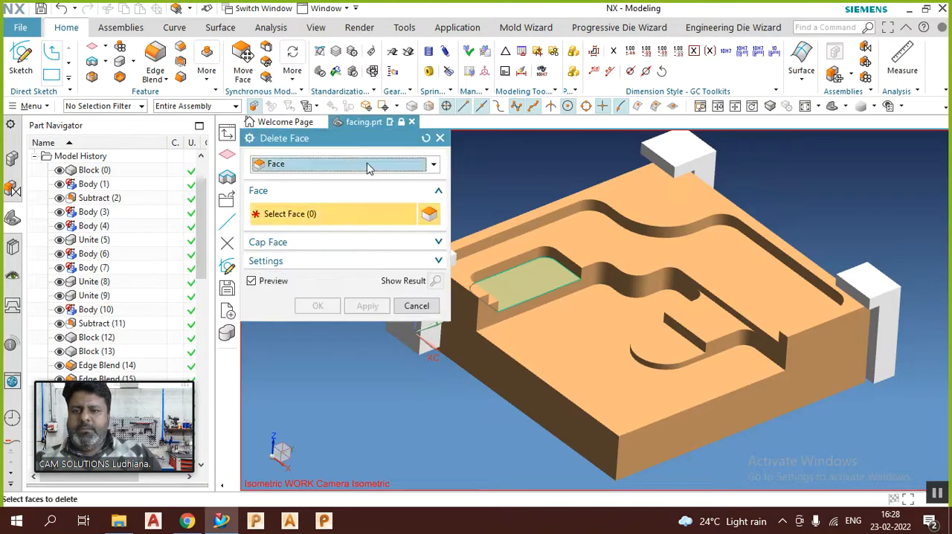
scroll(823, 316, "down", 2)
scroll(714, 301, "up", 3)
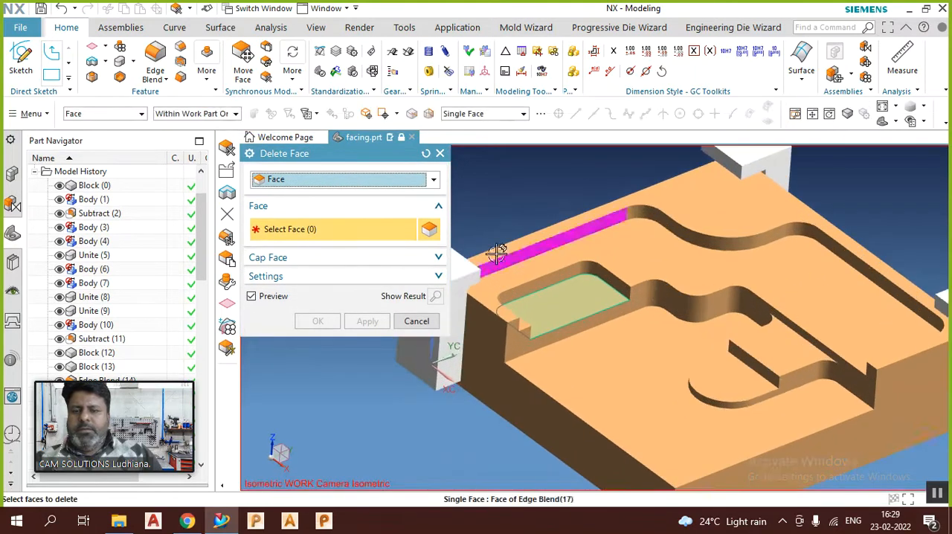
left_click(495, 118)
left_click(461, 136)
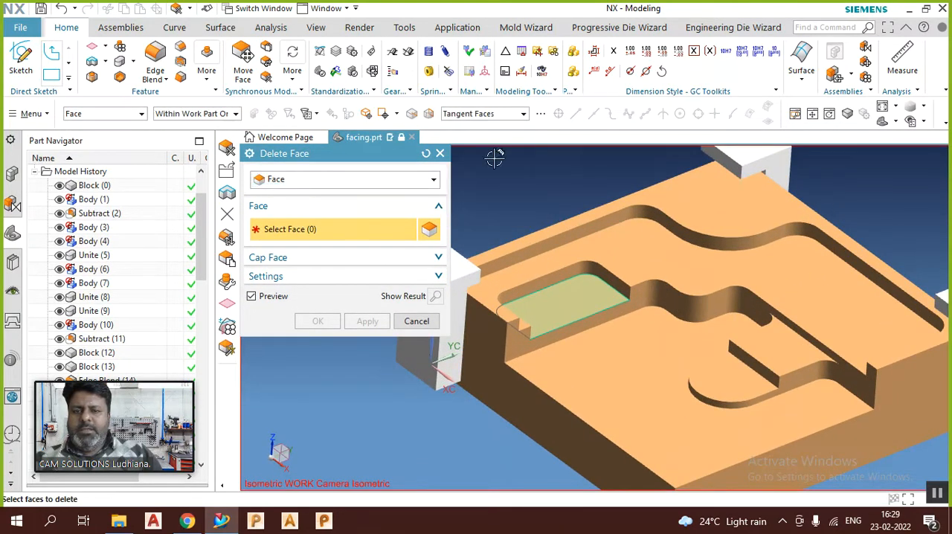
left_click(557, 279)
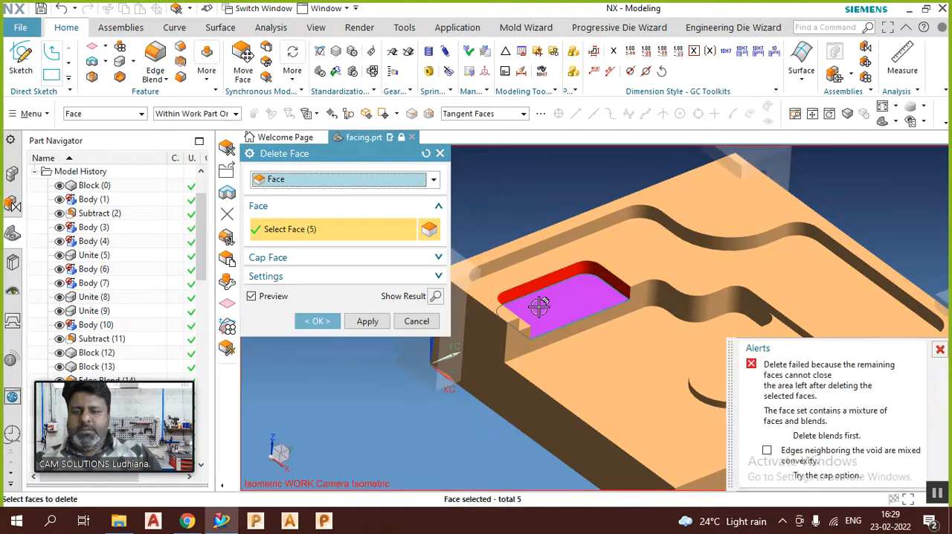
left_click(540, 305)
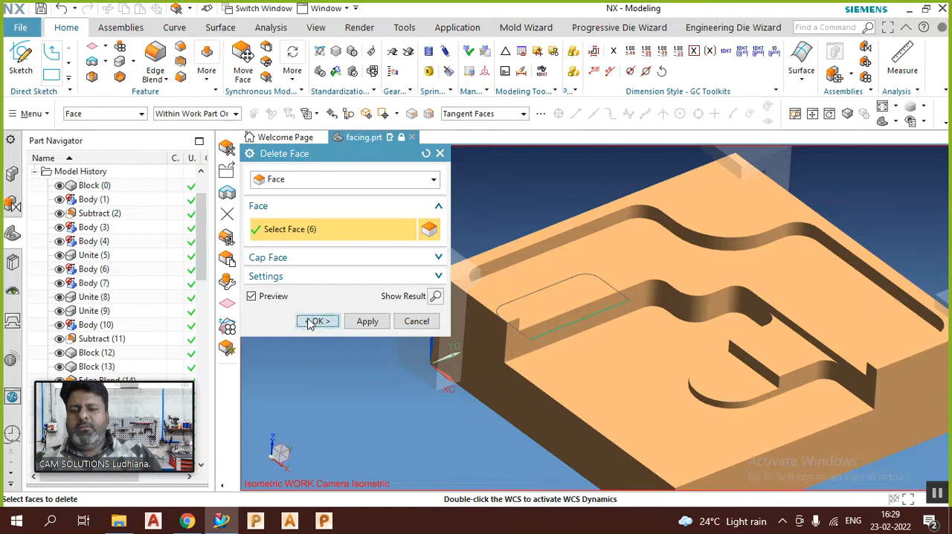
left_click(316, 321)
middle_click_drag(447, 305, 448, 238)
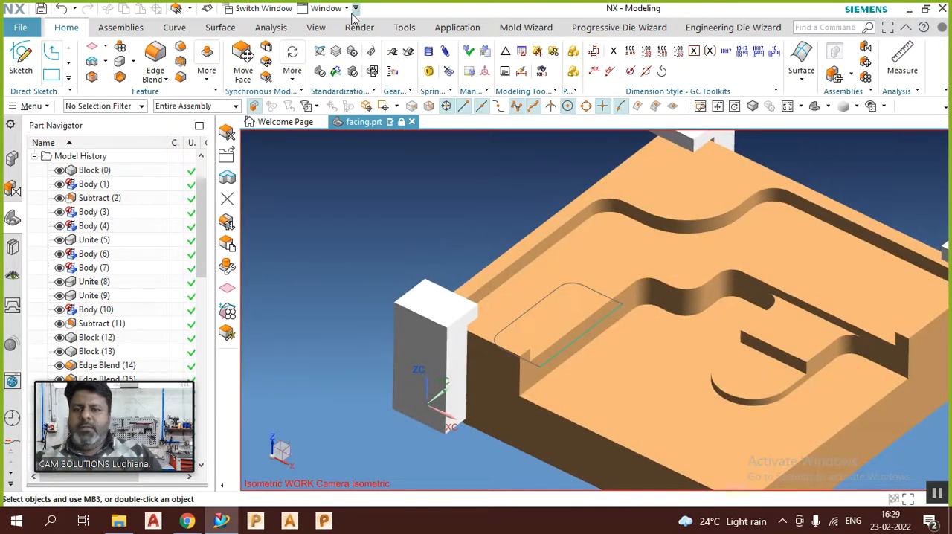
Step: Return to the Manufacturing application, regenerate the FLOOR_WALL_1 tool path on the modified part, and inspect the passes from above
left_click(461, 29)
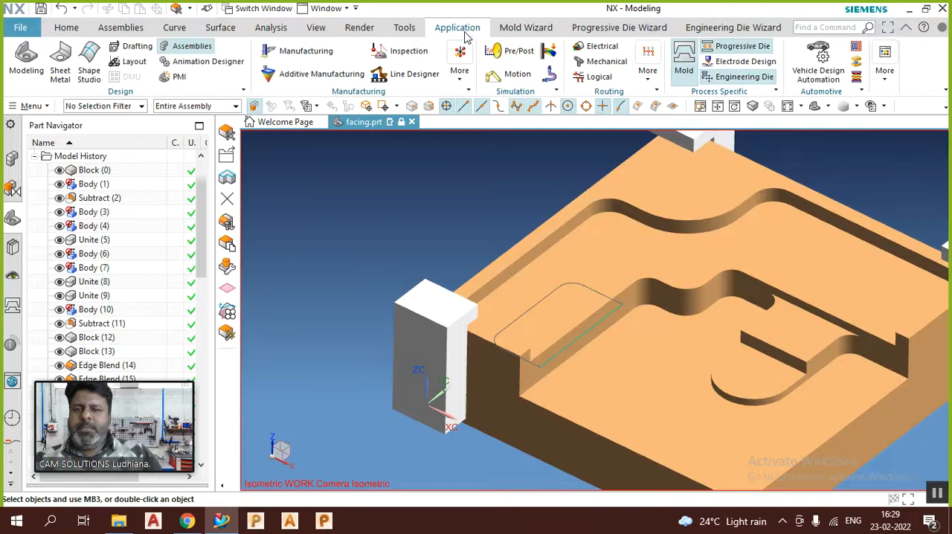
left_click(273, 51)
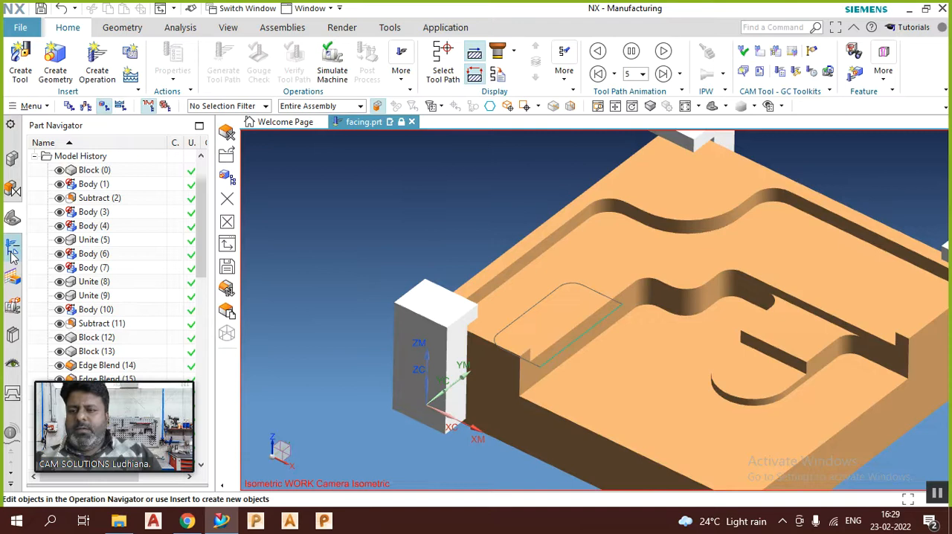
left_click(11, 251)
left_click(131, 246)
right_click(132, 242)
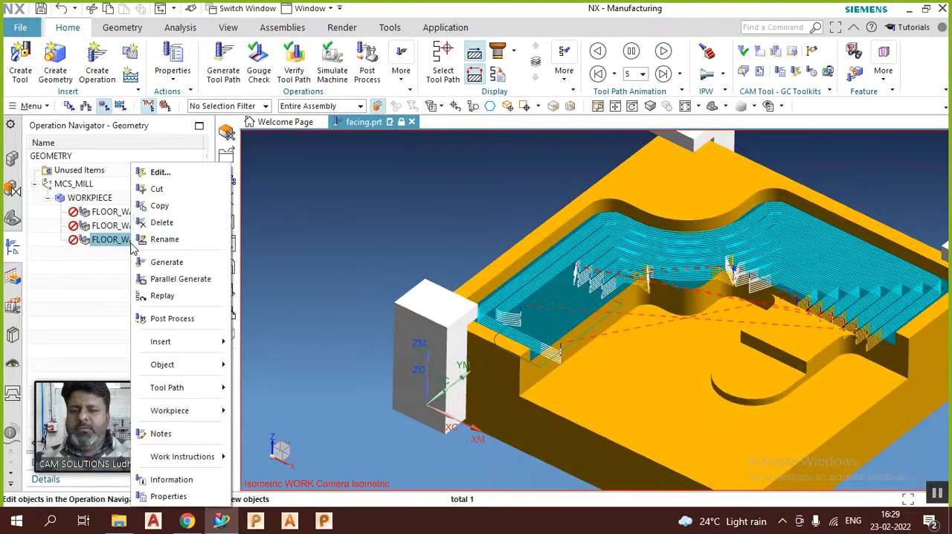
left_click(168, 262)
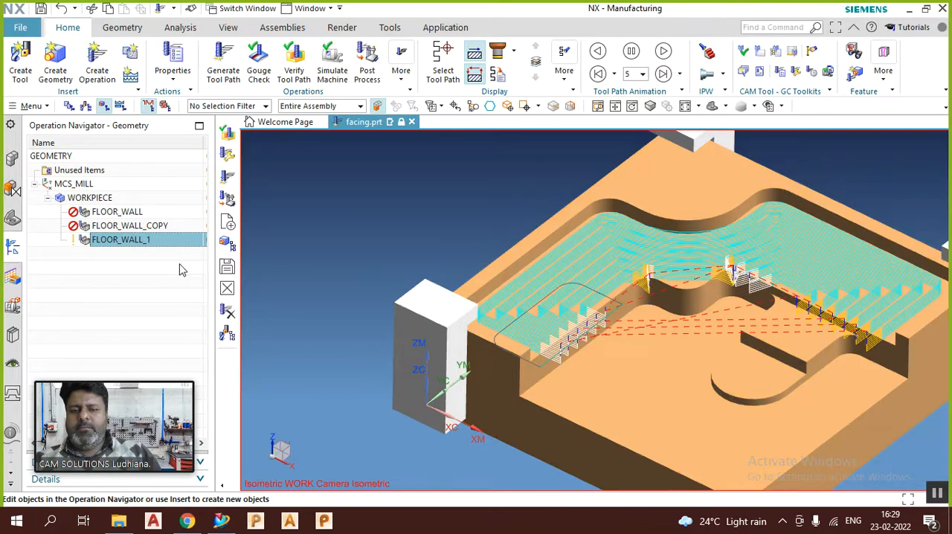
middle_click_drag(417, 214, 410, 243)
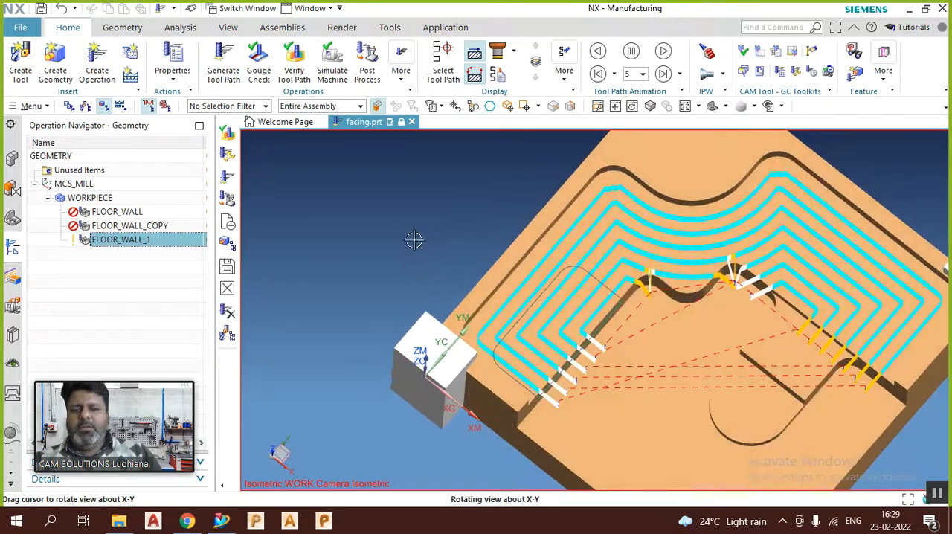
Step: Reopen FLOOR_WALL_1, set its Cut Pattern to Follow Periphery, and generate the tool path
left_click(129, 240)
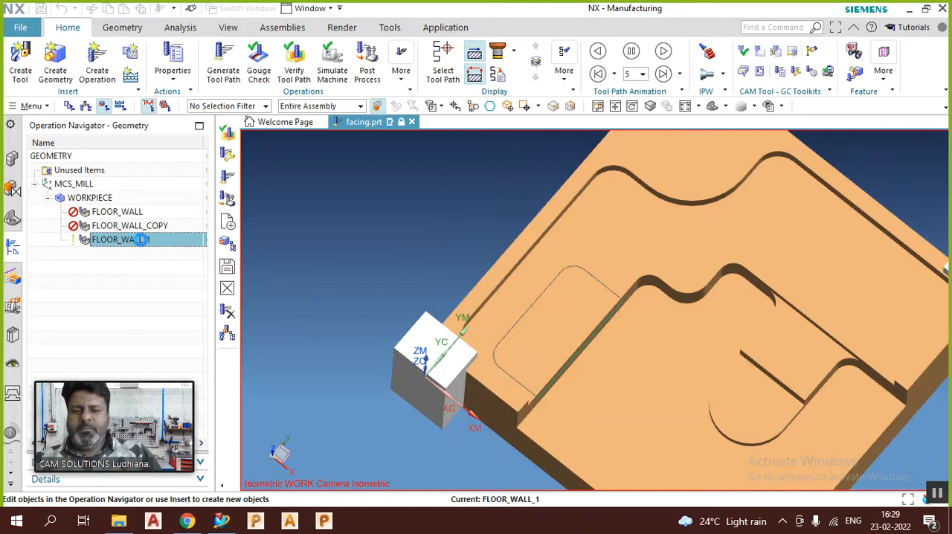
double_click(140, 240)
scroll(370, 302, "down", 5)
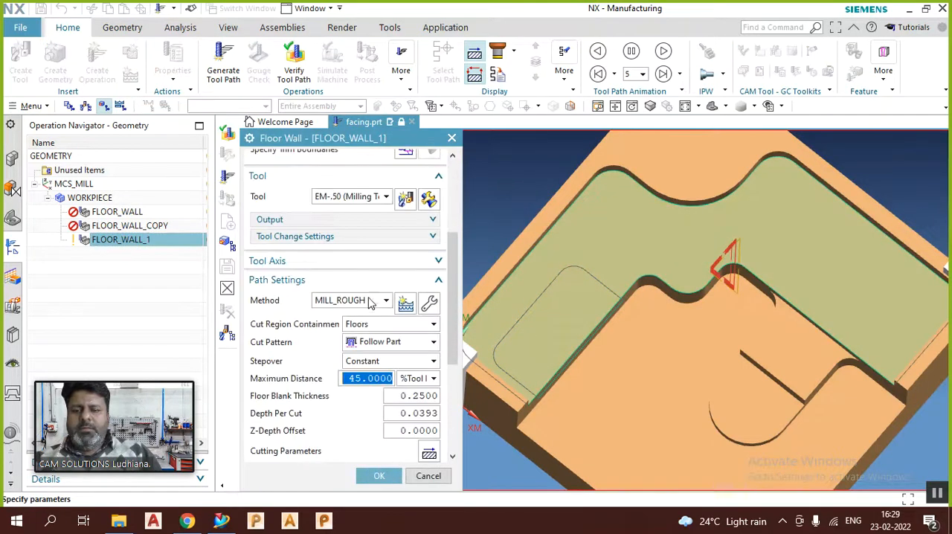
left_click(390, 342)
left_click(392, 372)
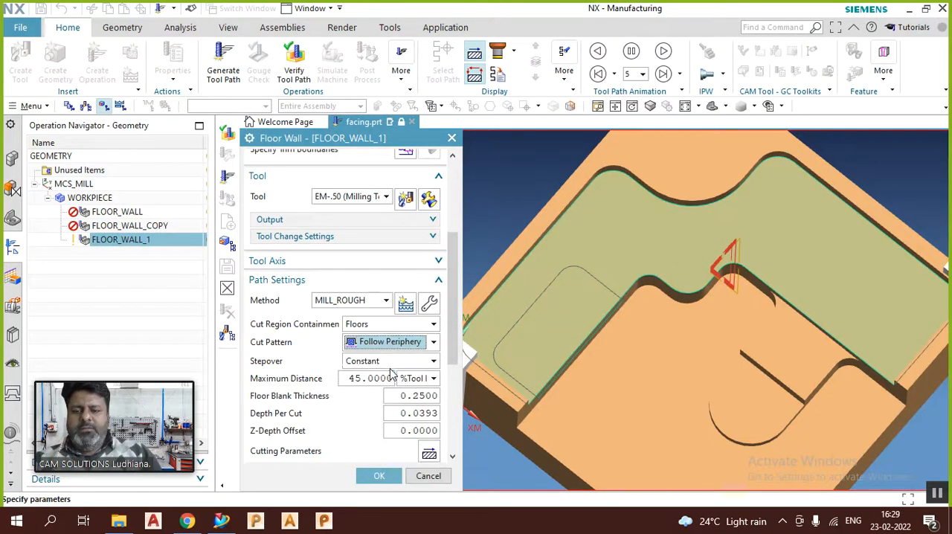
scroll(324, 380, "down", 5)
left_click(310, 424)
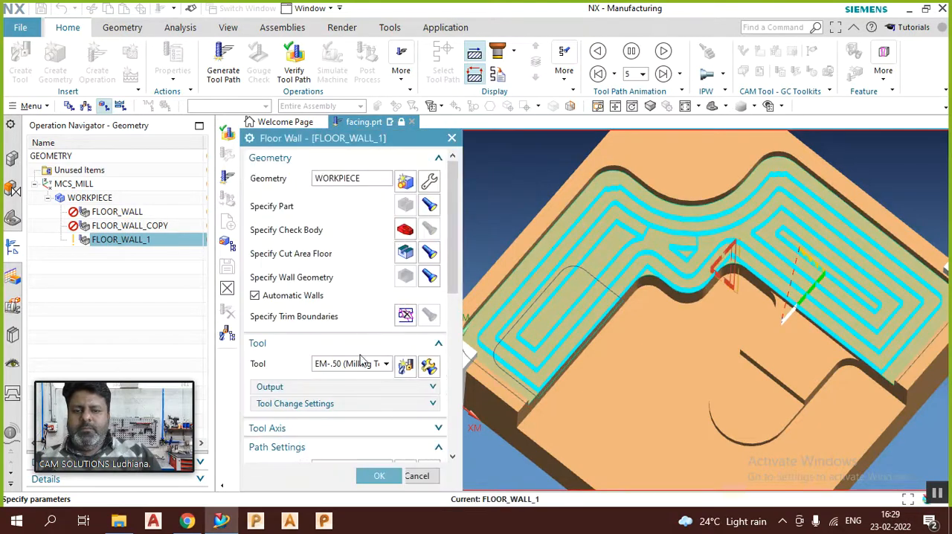
Step: Set the Cut Pattern to Profile, generate the tool path, and inspect the pass along the outer wall
scroll(365, 350, "down", 5)
left_click(387, 342)
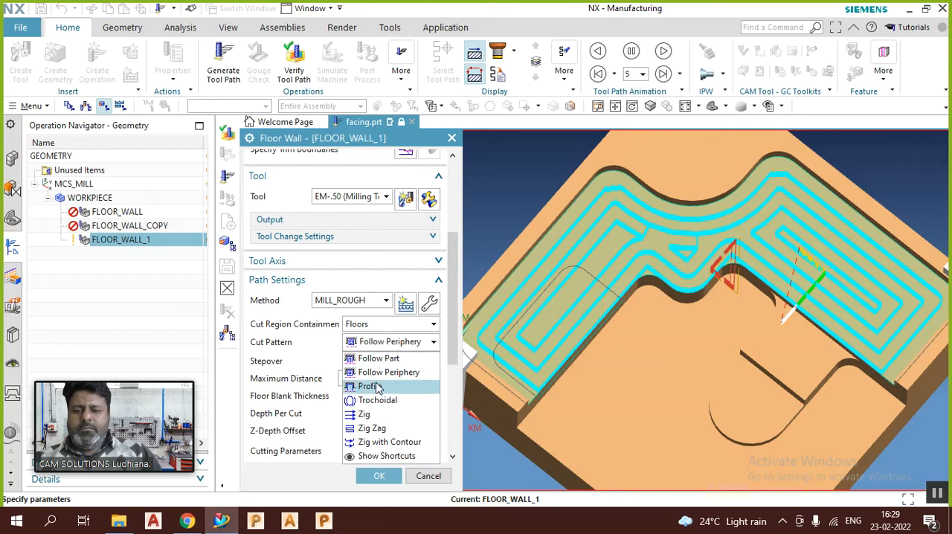
left_click(372, 384)
scroll(330, 423, "down", 5)
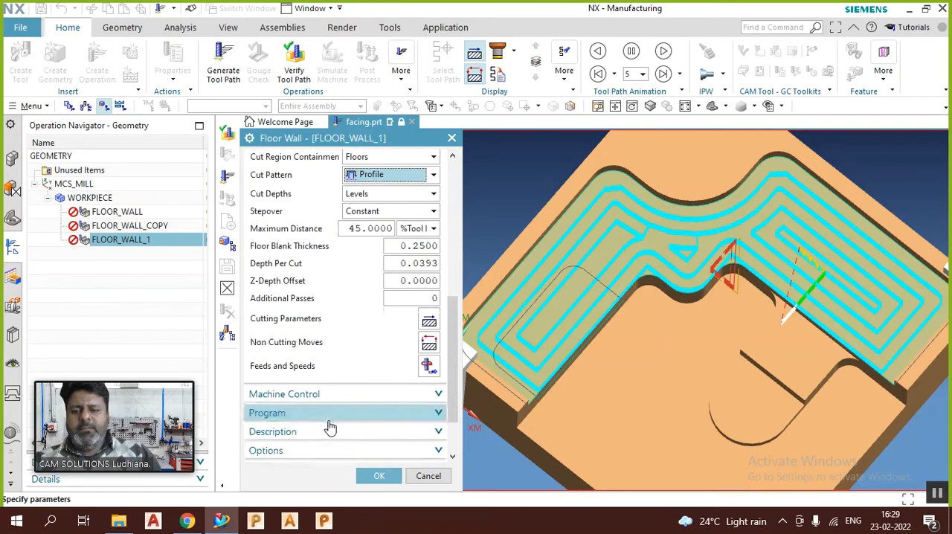
left_click(311, 424)
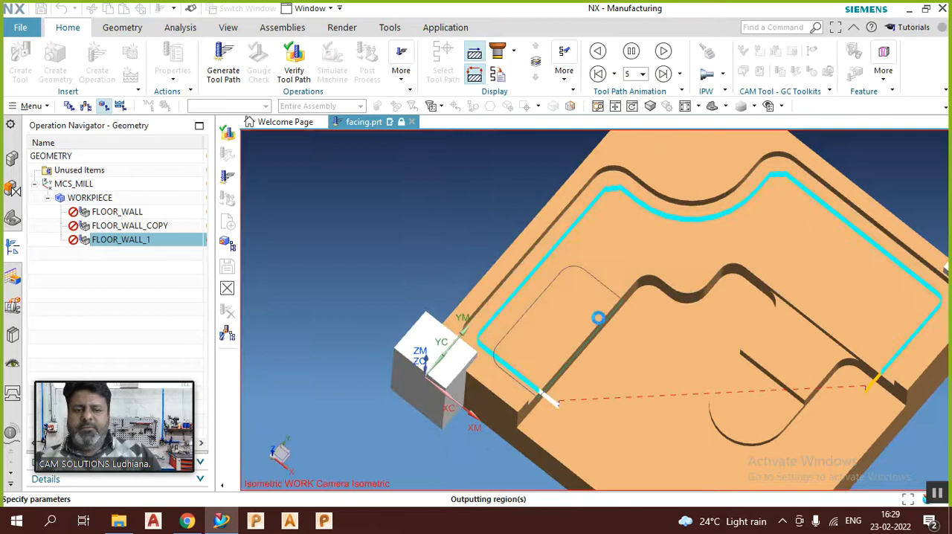
middle_click_drag(597, 305, 598, 277)
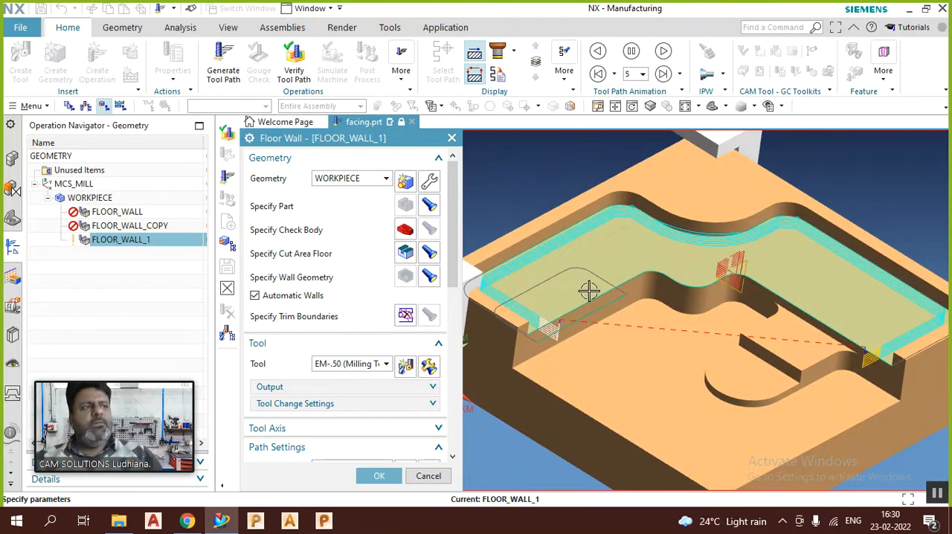
scroll(608, 297, "down", 1)
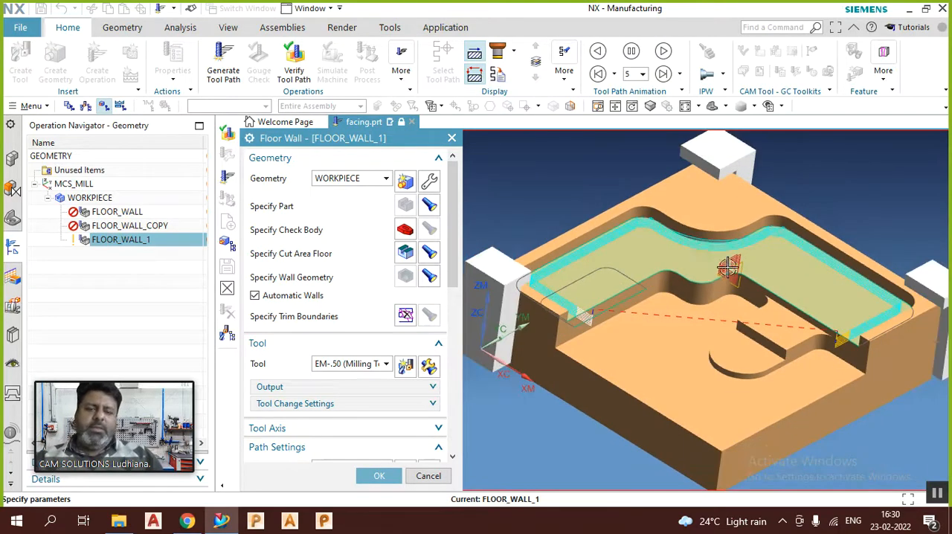
scroll(543, 295, "up", 1)
mouse_move(606, 249)
middle_mouse_down()
mouse_move(593, 278)
mouse_move(587, 265)
mouse_move(602, 250)
middle_mouse_up()
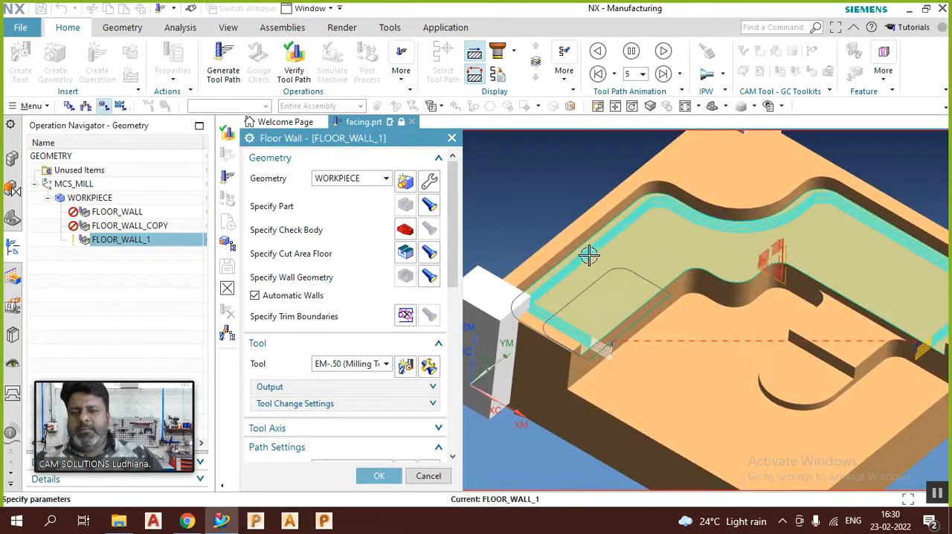
Step: Set Additional Passes to 3 for the Profile pattern, regenerate the tool path, and inspect the offset passes
scroll(422, 294, "down", 5)
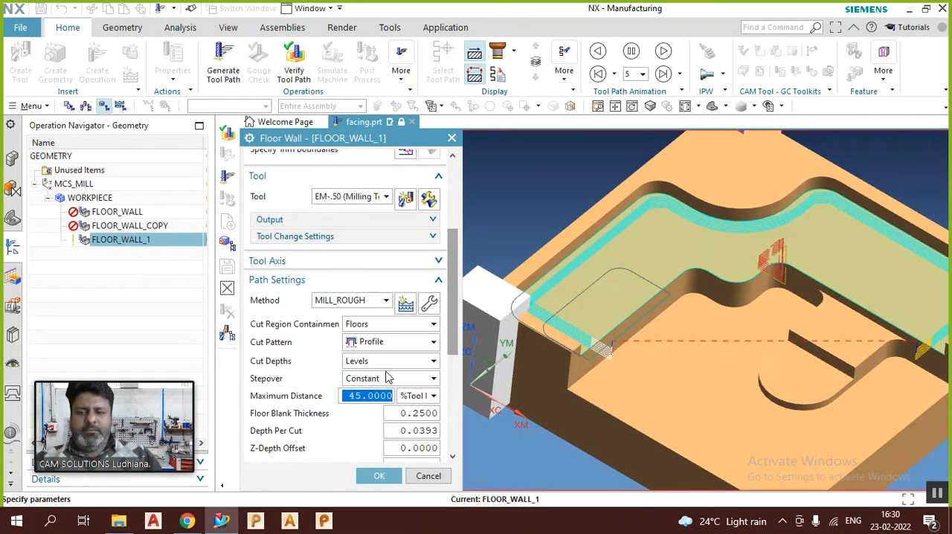
scroll(350, 381, "down", 3)
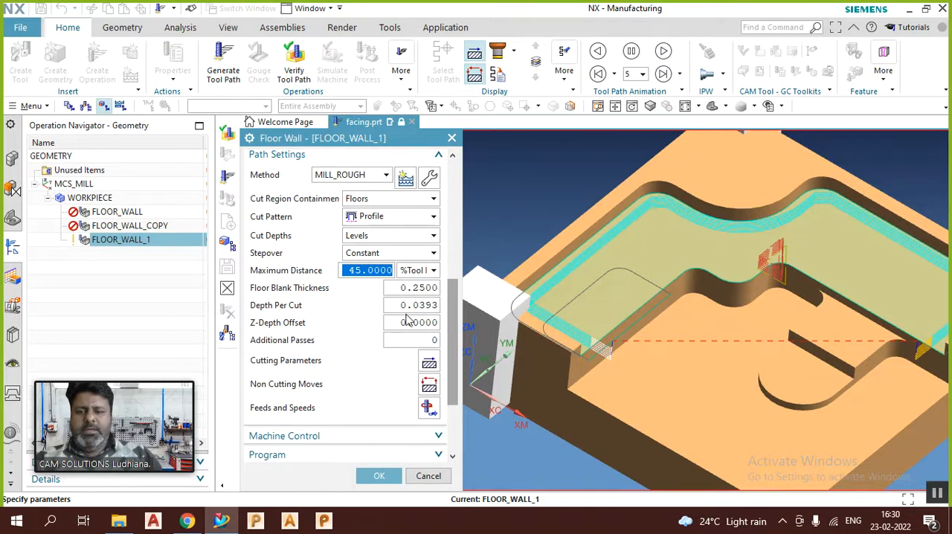
double_click(419, 339)
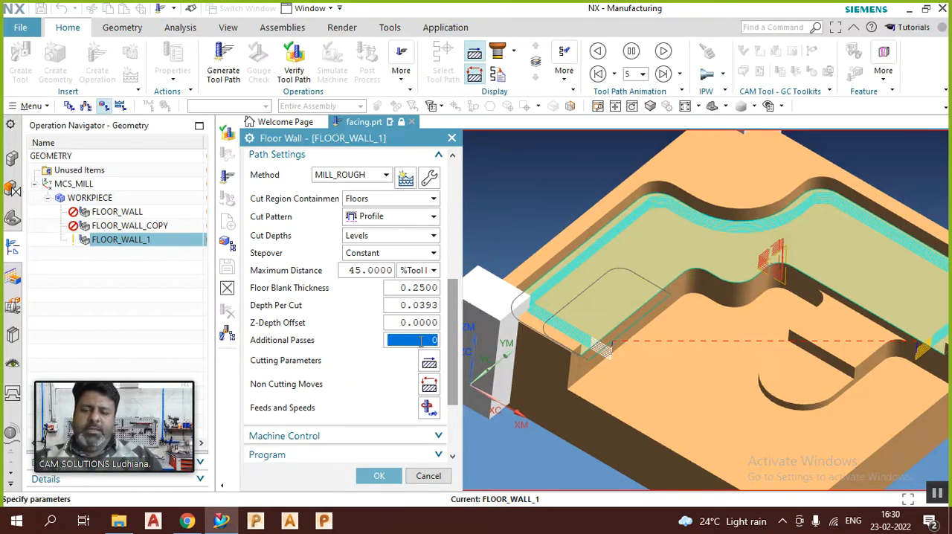
type("3")
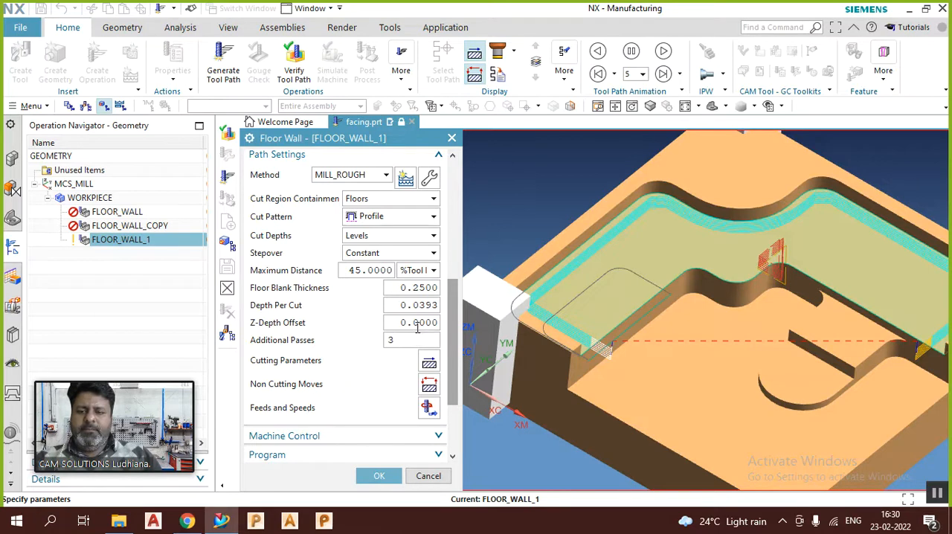
scroll(395, 364, "down", 3)
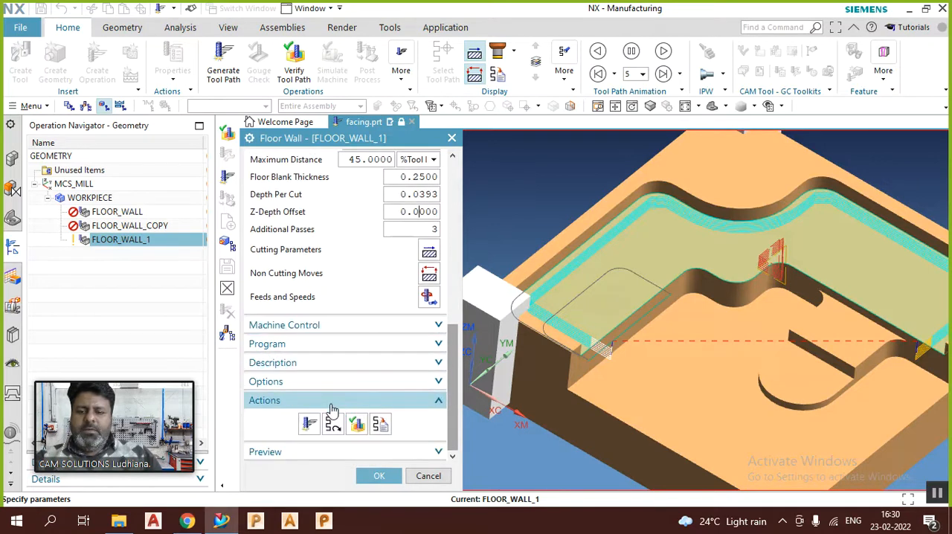
left_click(310, 423)
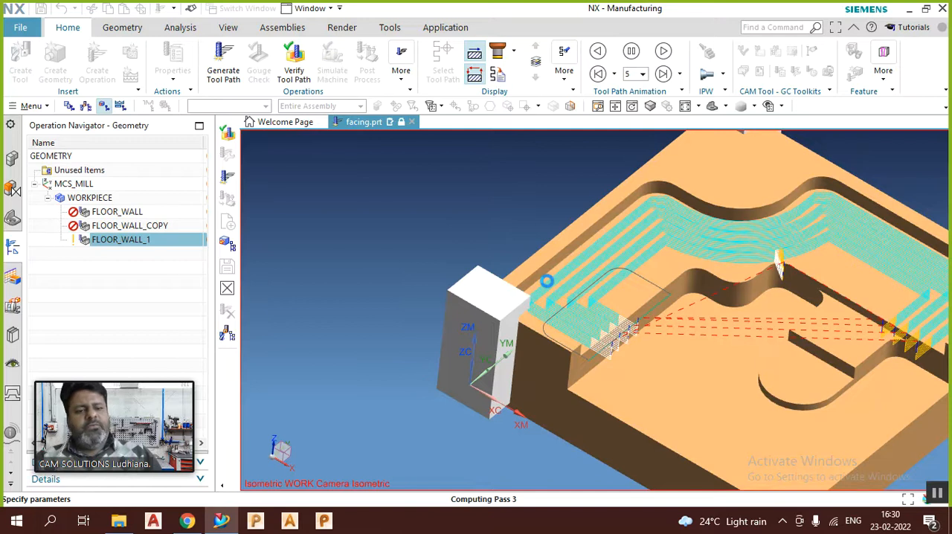
middle_click_drag(637, 269, 633, 296)
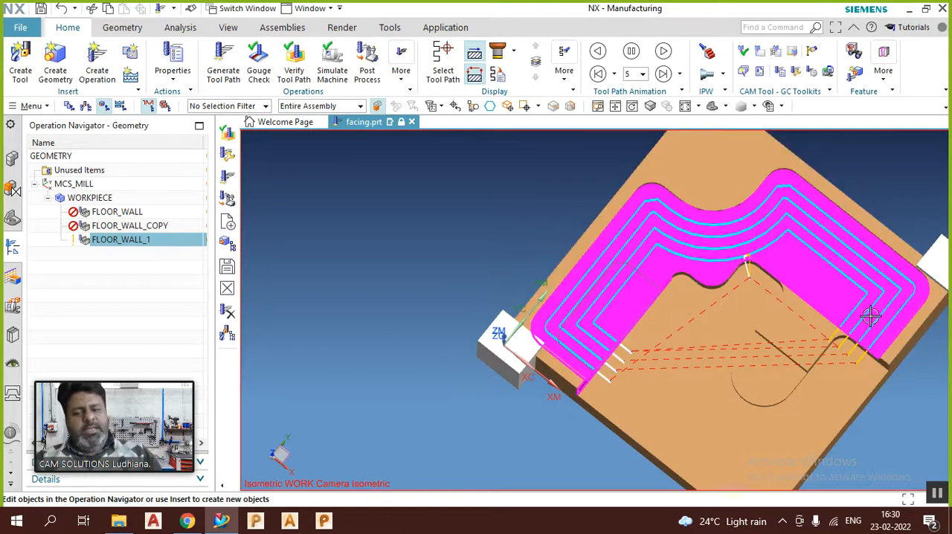
middle_click_drag(691, 315, 674, 296)
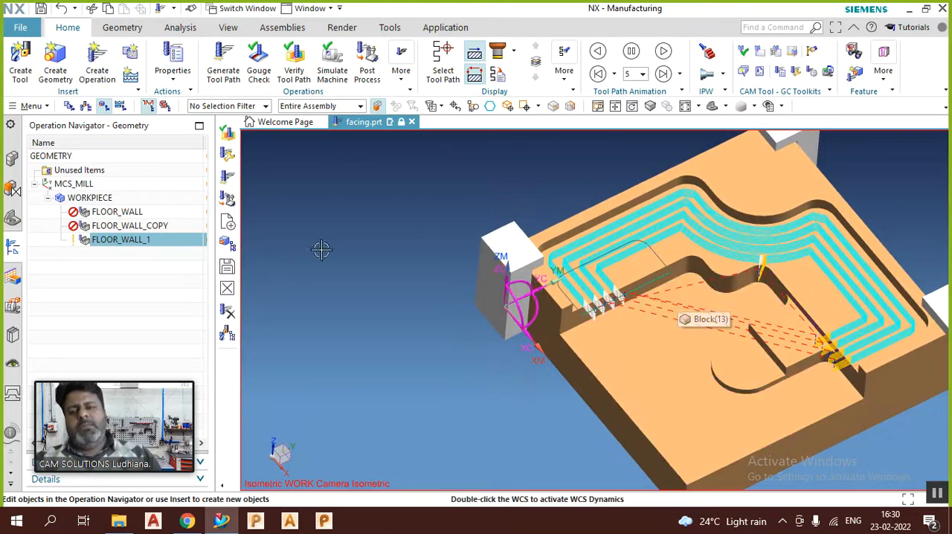
Step: Reopen FLOOR_WALL_1 and set the stepover's Maximum Distance to 5 percent of the tool diameter
left_click(128, 239)
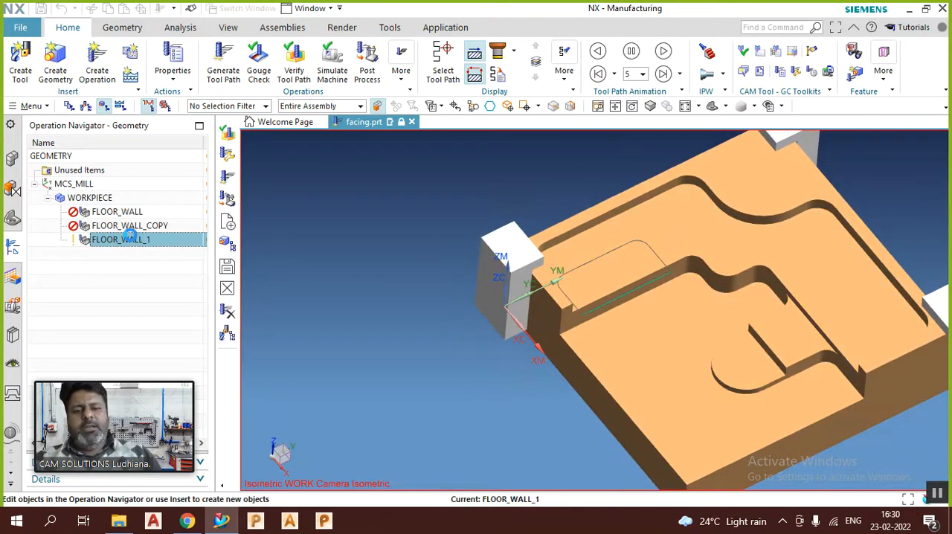
double_click(128, 237)
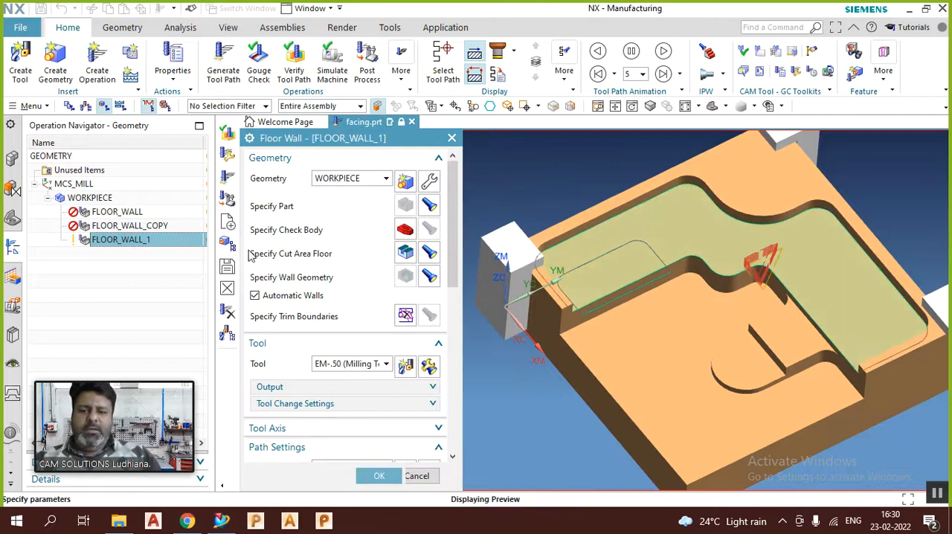
scroll(335, 291, "down", 2)
scroll(342, 292, "down", 3)
scroll(397, 298, "down", 2)
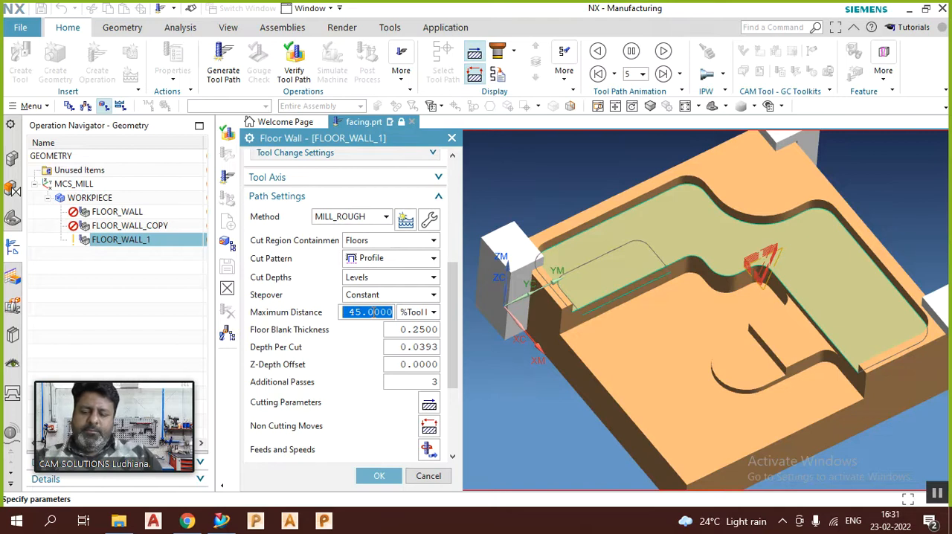
type("5")
scroll(364, 314, "down", 5)
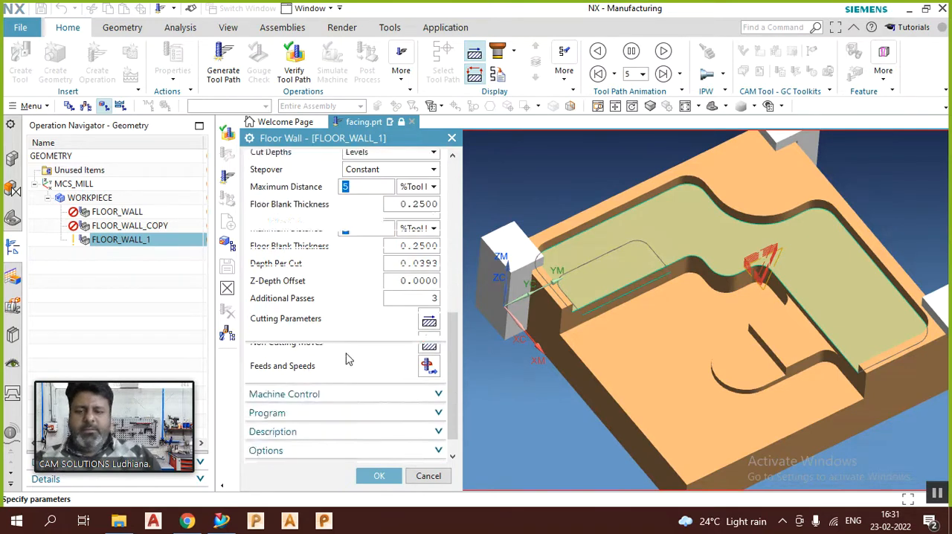
Step: Generate the Profile tool path with the tighter stepover, inspect the passes along the wall, and accept the operation
left_click(309, 422)
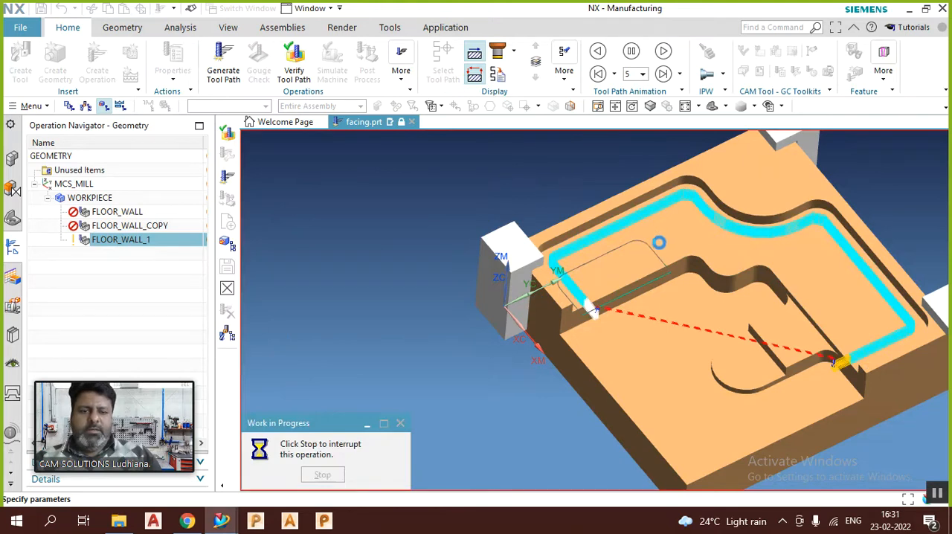
middle_click_drag(665, 245, 596, 288)
scroll(596, 288, "down", 3)
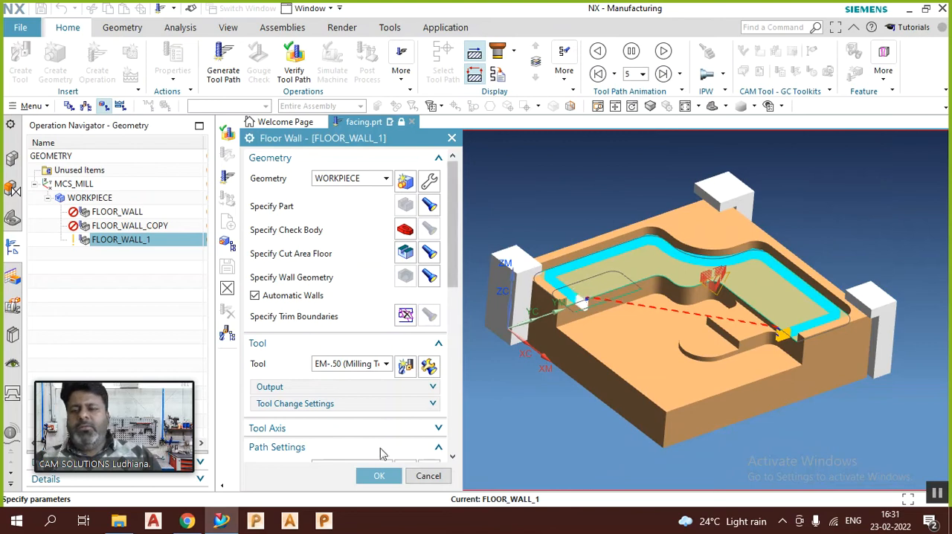
left_click(379, 476)
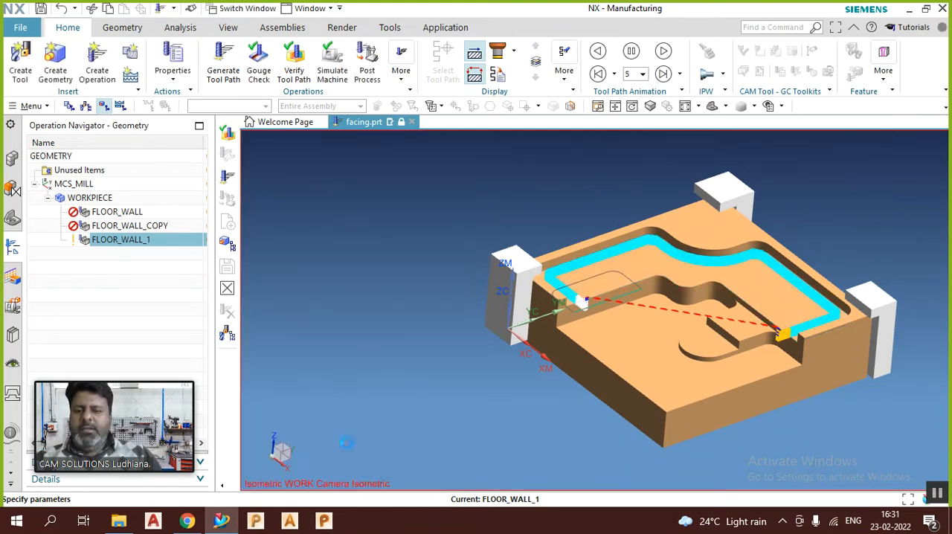
middle_click_drag(386, 259, 385, 264)
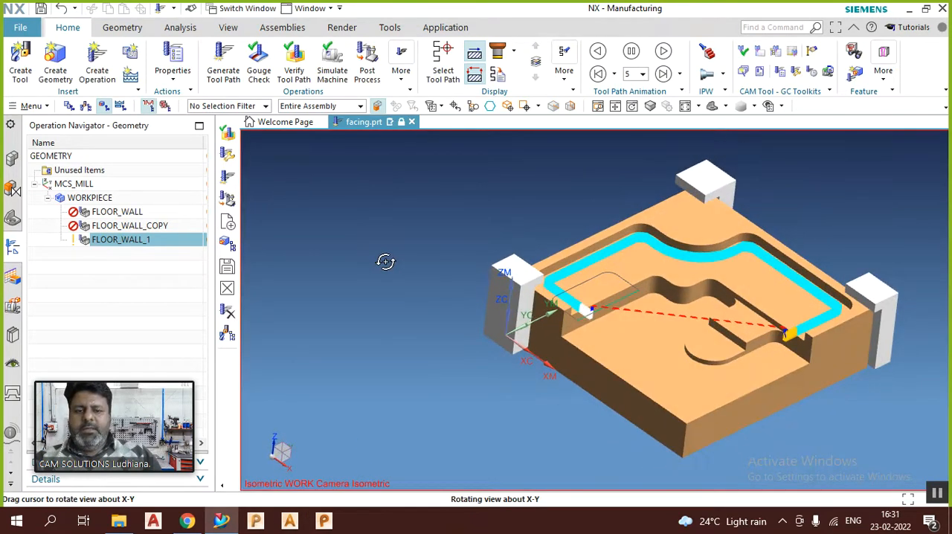
Step: Duplicate the FLOOR_WALL_1 operation within WORKPIECE
right_click(145, 244)
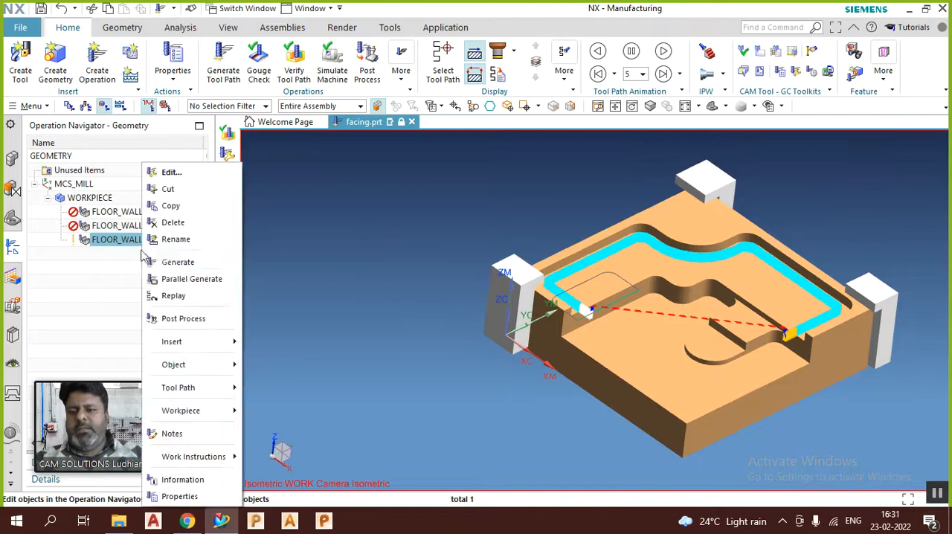
left_click(161, 206)
right_click(143, 242)
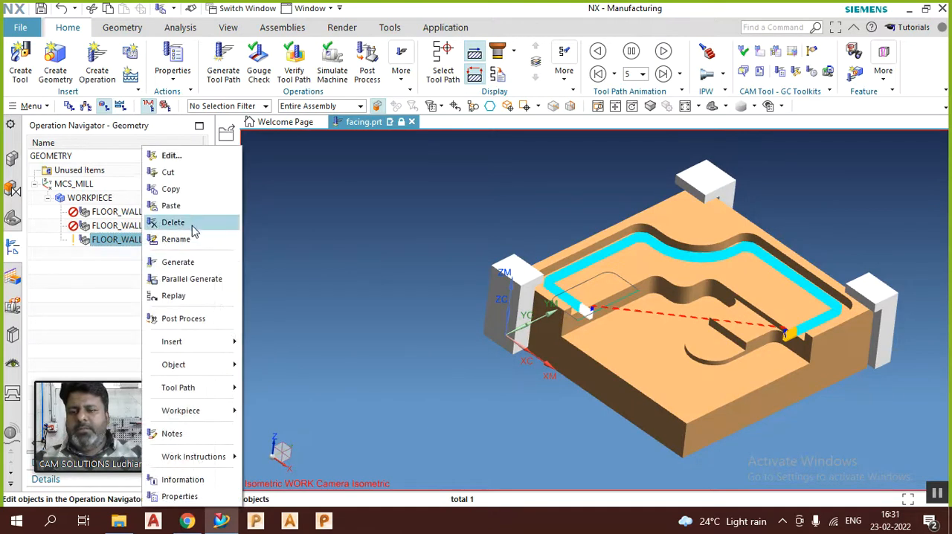
left_click(190, 207)
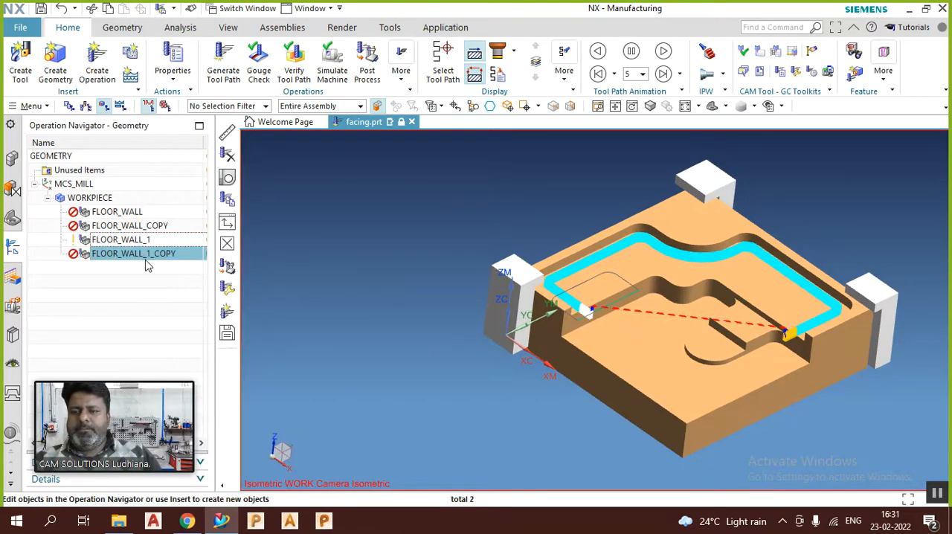
Step: Open FLOOR_WALL_1_COPY, set its Cut Pattern to Follow Part, and generate the tool path
left_click(142, 257)
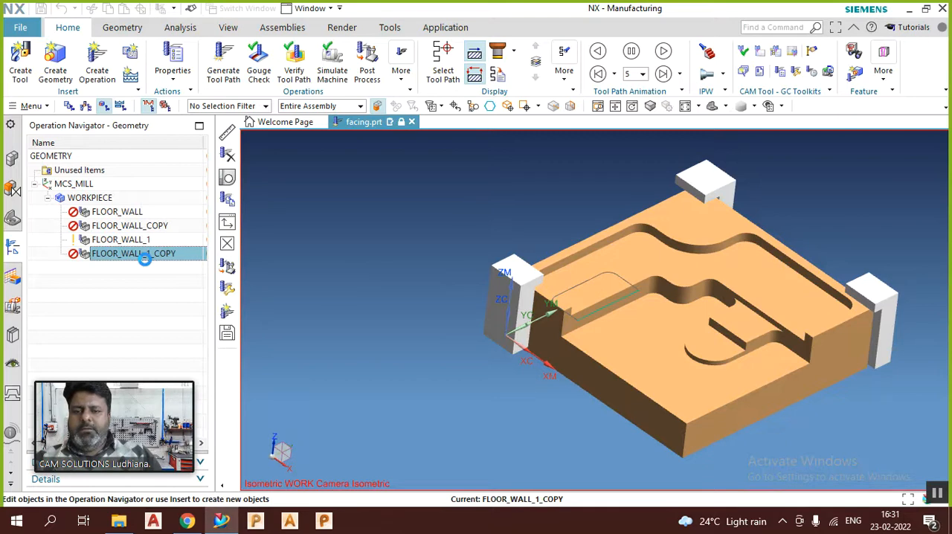
scroll(343, 347, "down", 3)
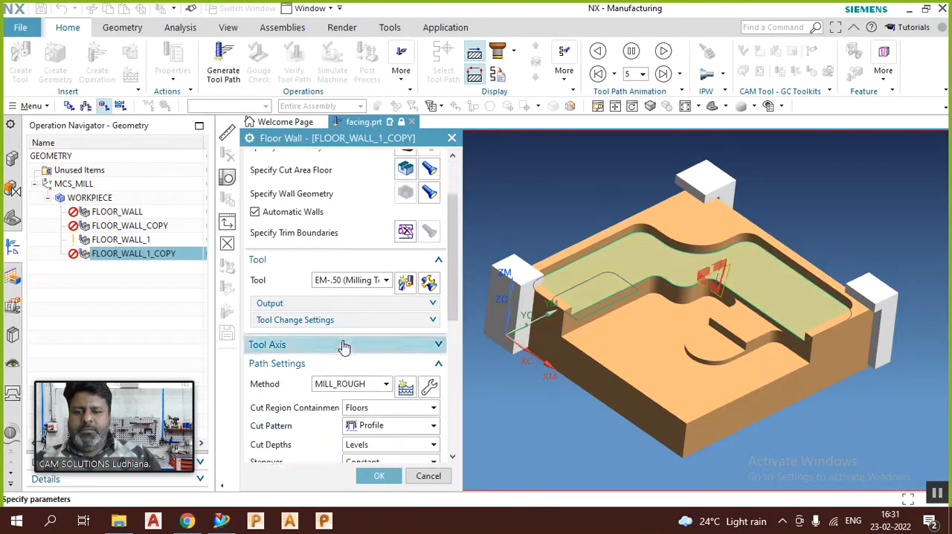
scroll(344, 347, "down", 4)
left_click(383, 354)
left_click(398, 302)
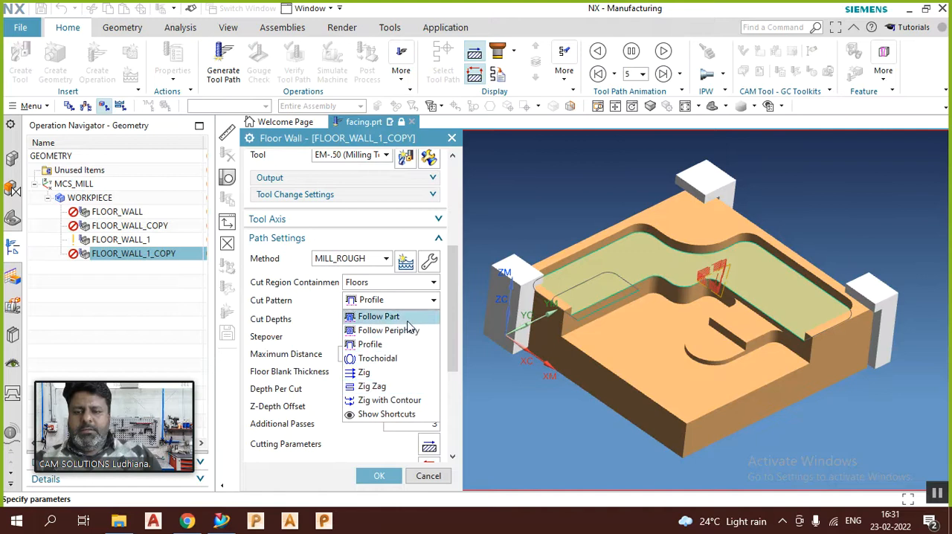
left_click(402, 317)
scroll(357, 394, "down", 6)
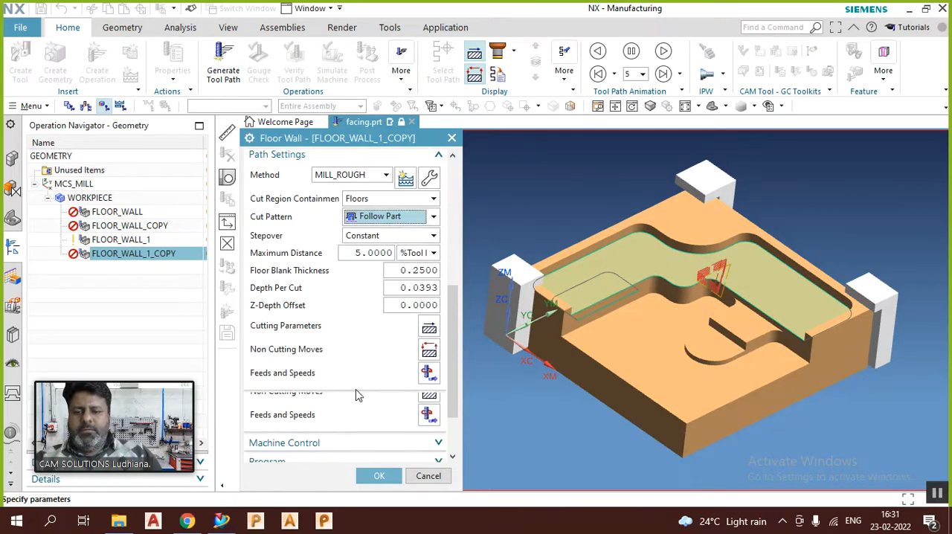
left_click(309, 423)
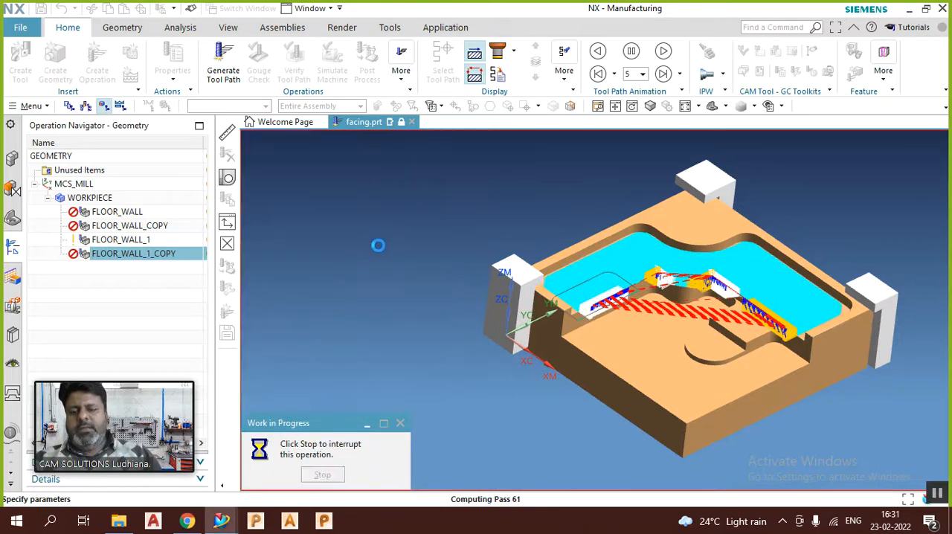
Step: Set the Follow Part stepover's Maximum Distance to 45 percent of the tool, regenerate the tool path, and accept the operation
scroll(367, 338, "down", 3)
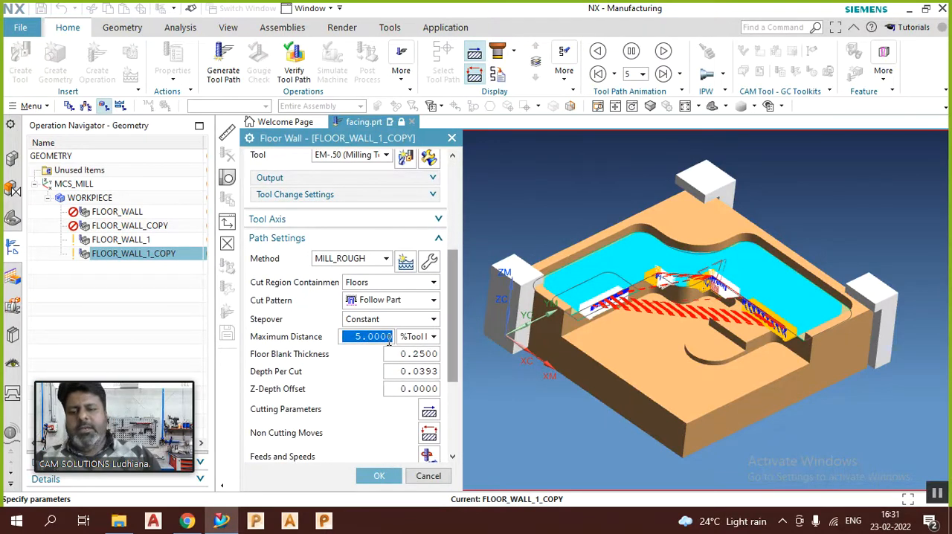
type("45")
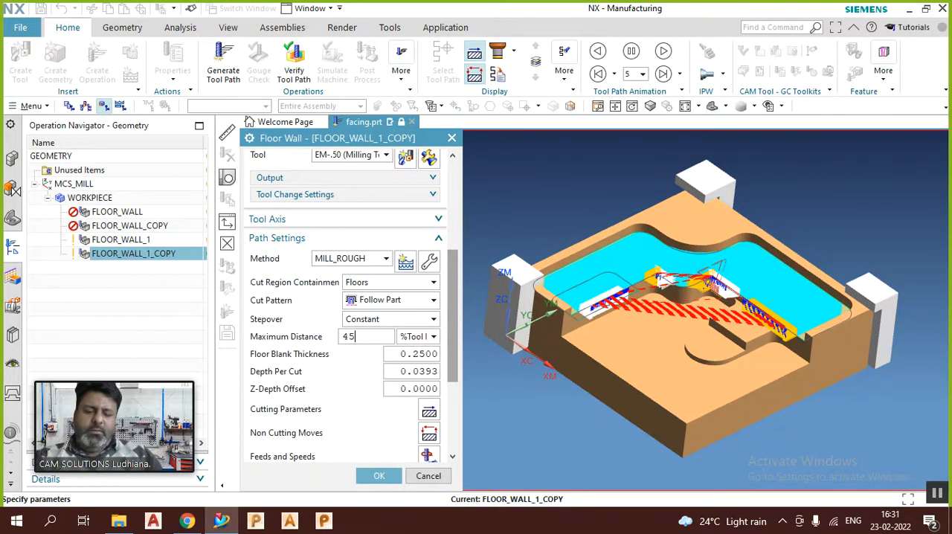
scroll(375, 381, "down", 5)
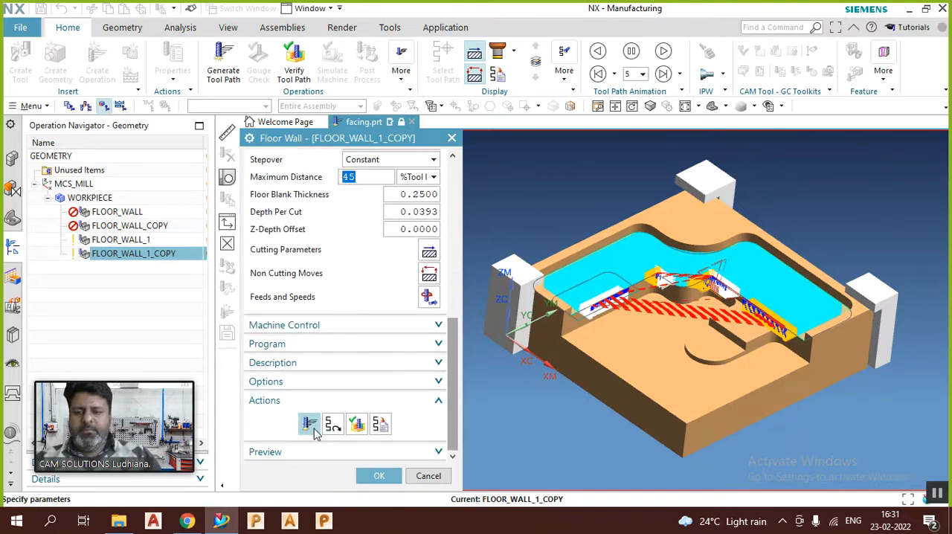
left_click(309, 424)
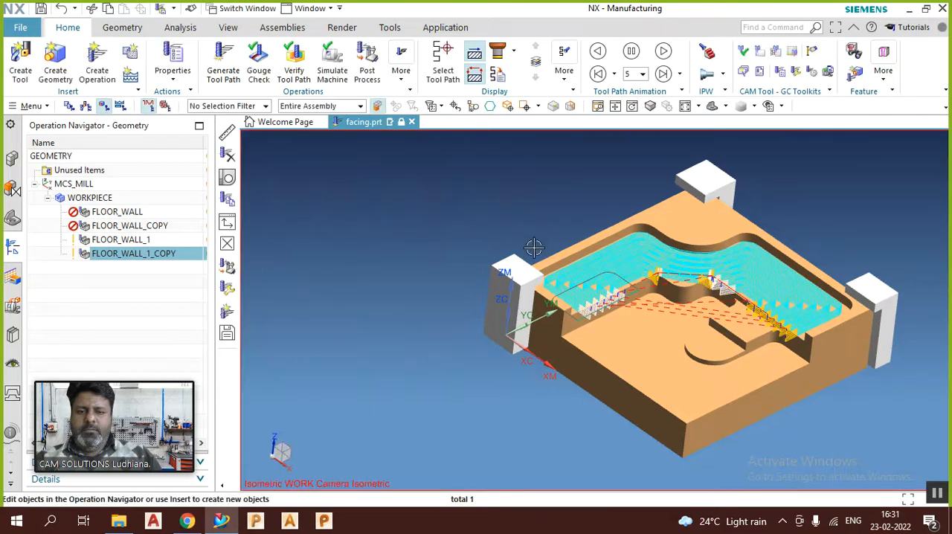
mouse_move(532, 227)
middle_mouse_down()
mouse_move(516, 272)
mouse_move(525, 233)
middle_mouse_up()
scroll(856, 301, "up", 2)
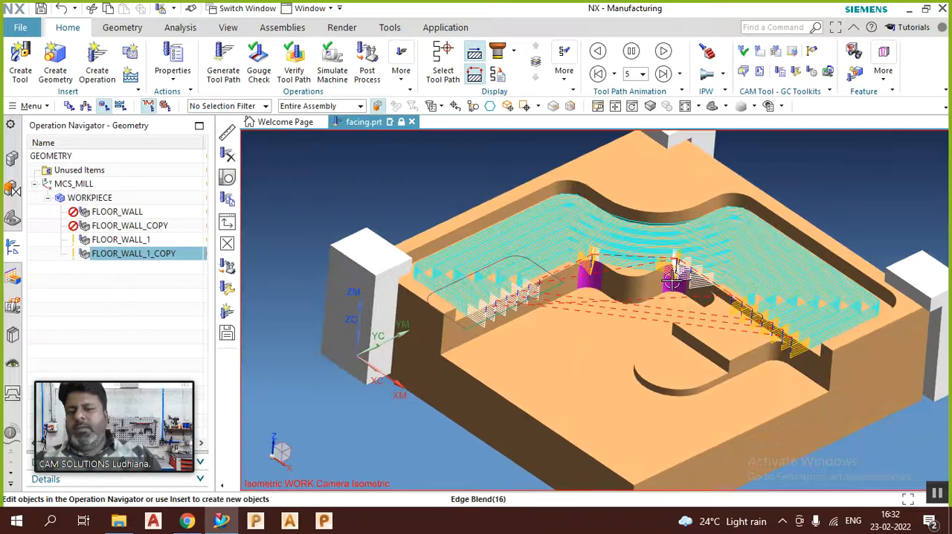
Step: Duplicate the FLOOR_WALL_1_COPY operation within WORKPIECE
right_click(134, 255)
left_click(158, 186)
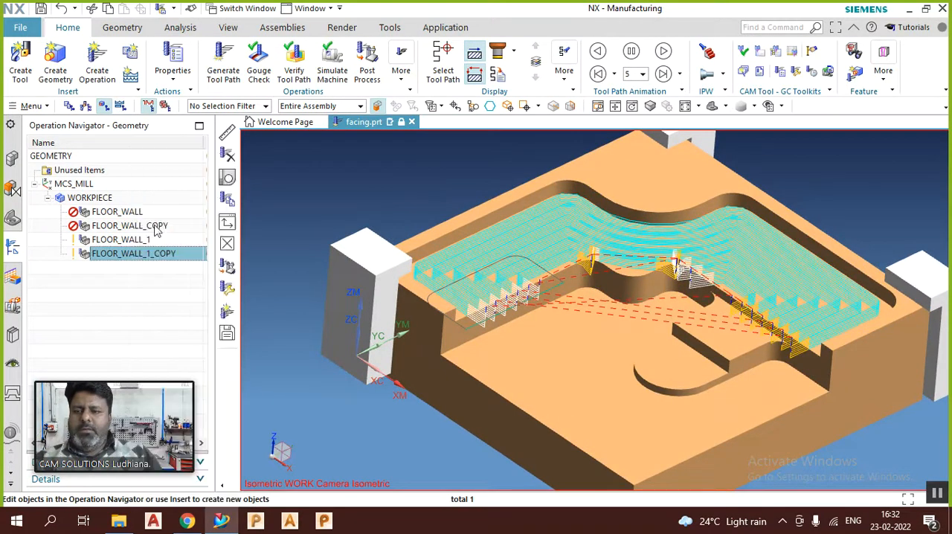
right_click(153, 254)
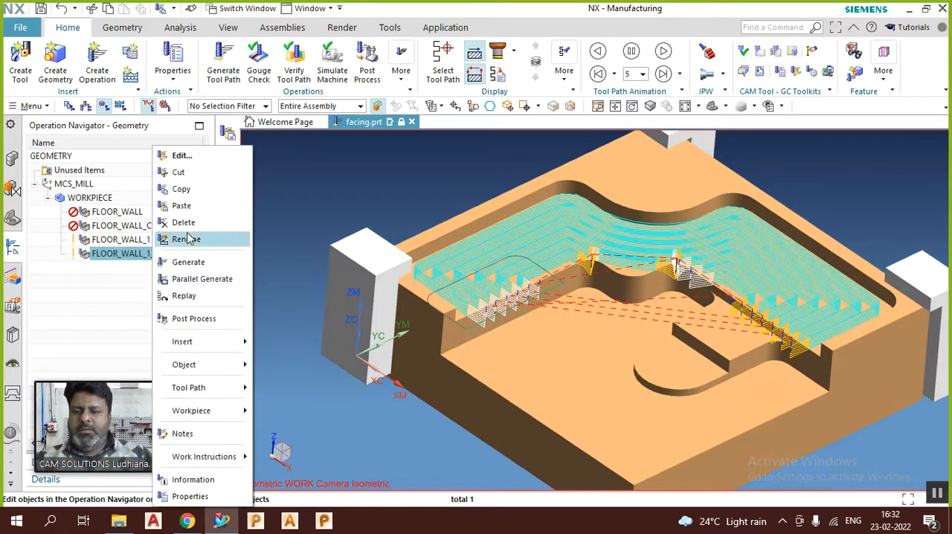
left_click(186, 205)
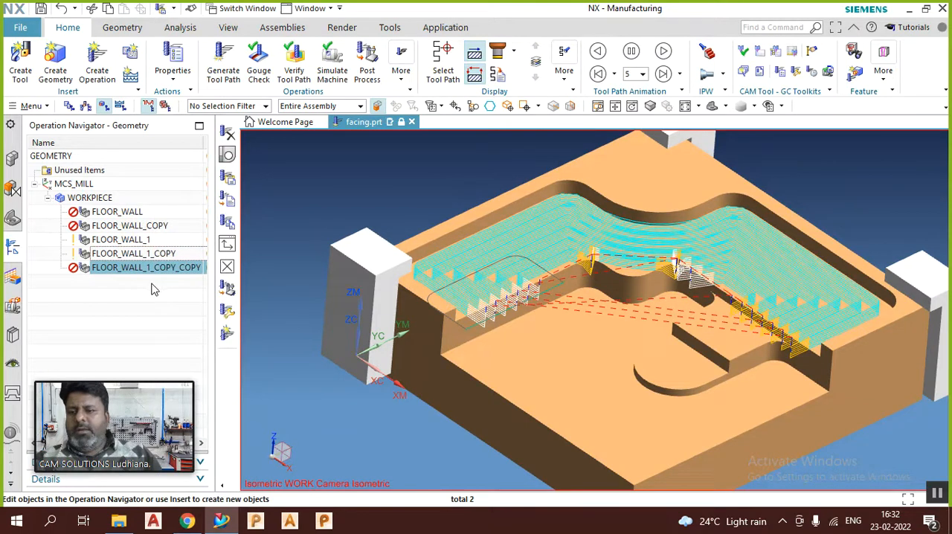
left_click(154, 289)
Step: Try to rename the FLOOR_WALL_1 operation as FLOOR PROFILE
left_click(131, 242)
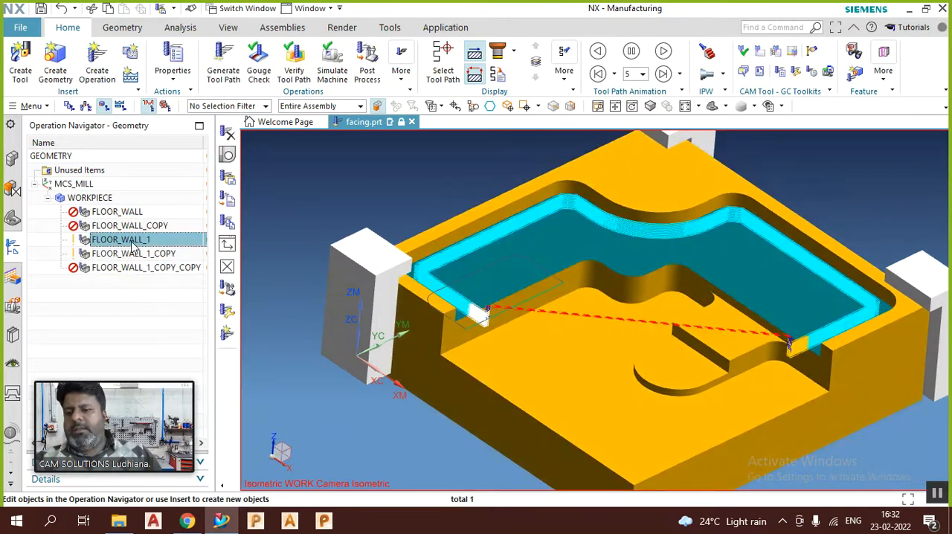
left_click(132, 240)
right_click(133, 244)
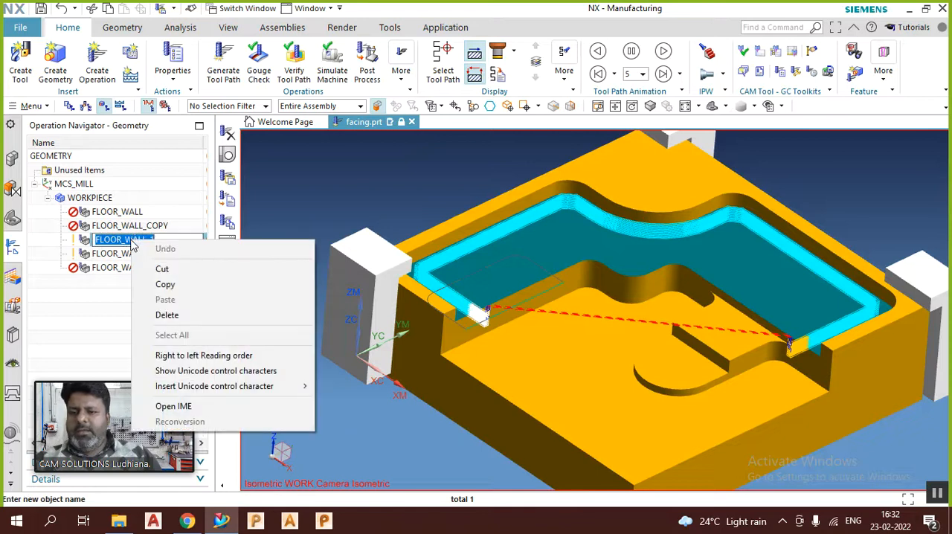
key("Escape")
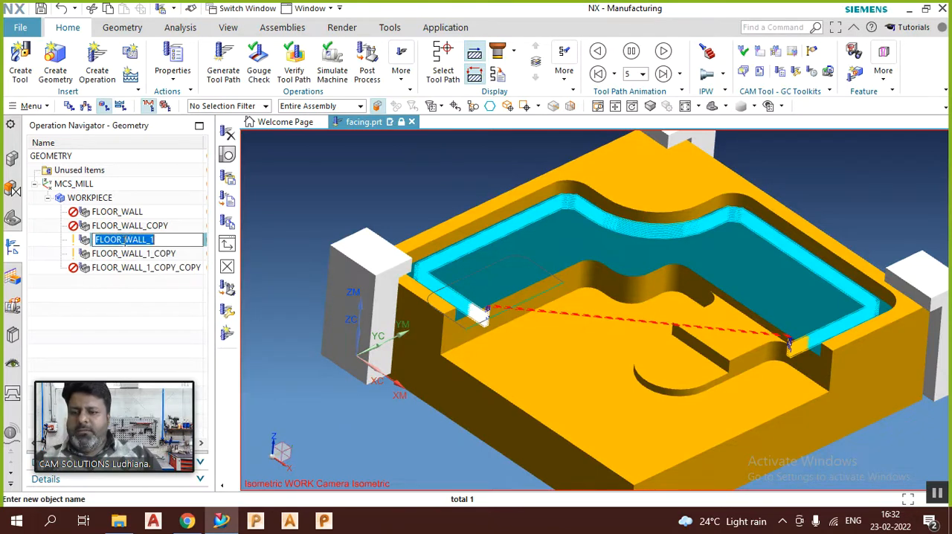
type("pr")
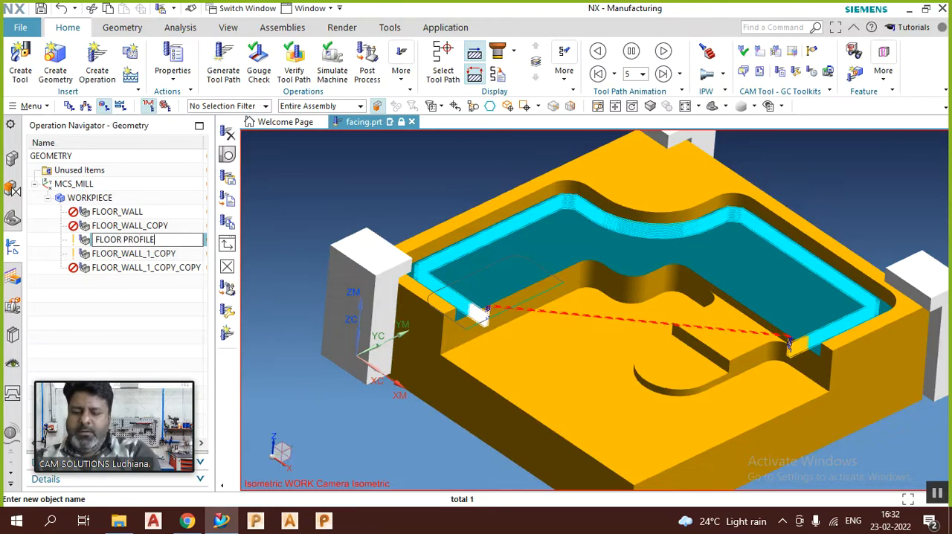
key("Return")
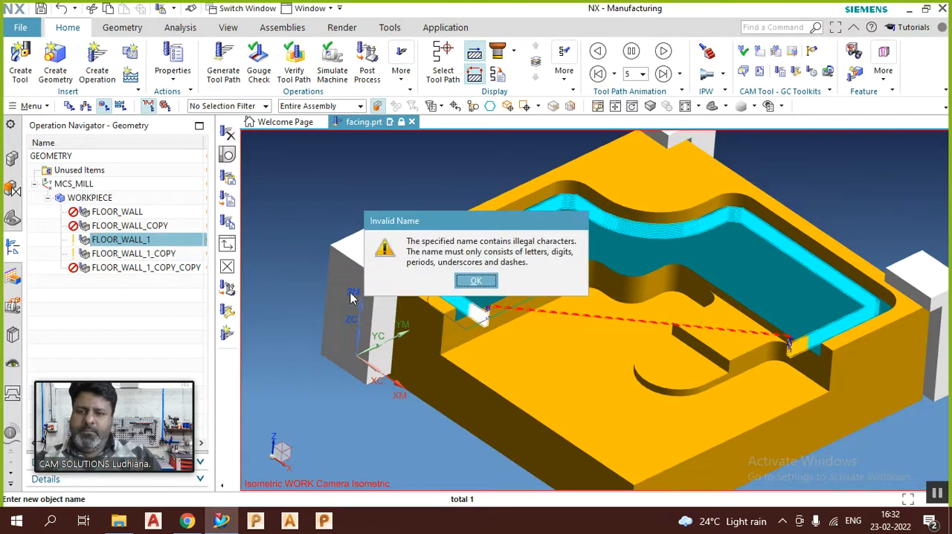
left_click(457, 282)
Step: Compare the displayed tool paths of FLOOR_WALL_1 and FLOOR_WALL_1_COPY
left_click(159, 254)
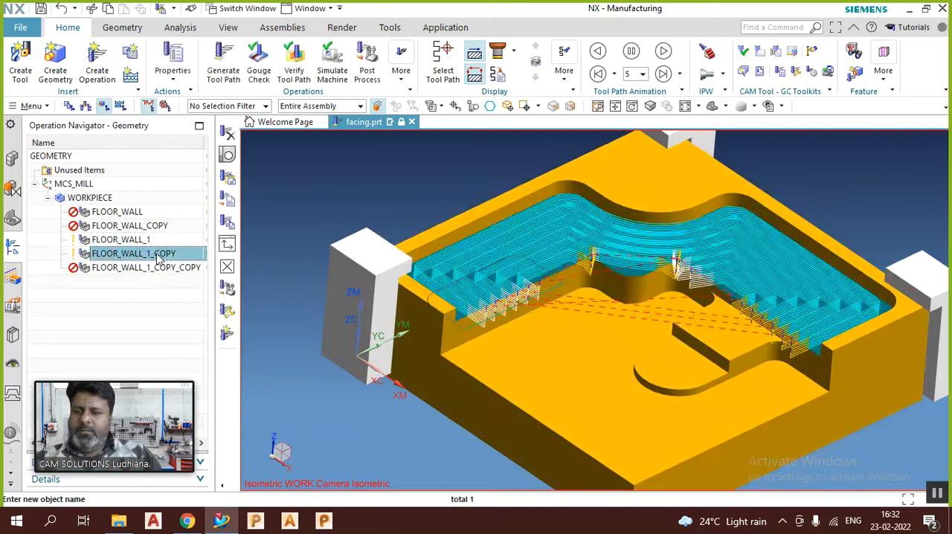
left_click(155, 242)
left_click(155, 254)
Step: Open FLOOR_WALL_1_COPY_COPY for editing and bring up the Connections settings in its Cutting Parameters, keeping Region Sequencing at Optimize
left_click(156, 268)
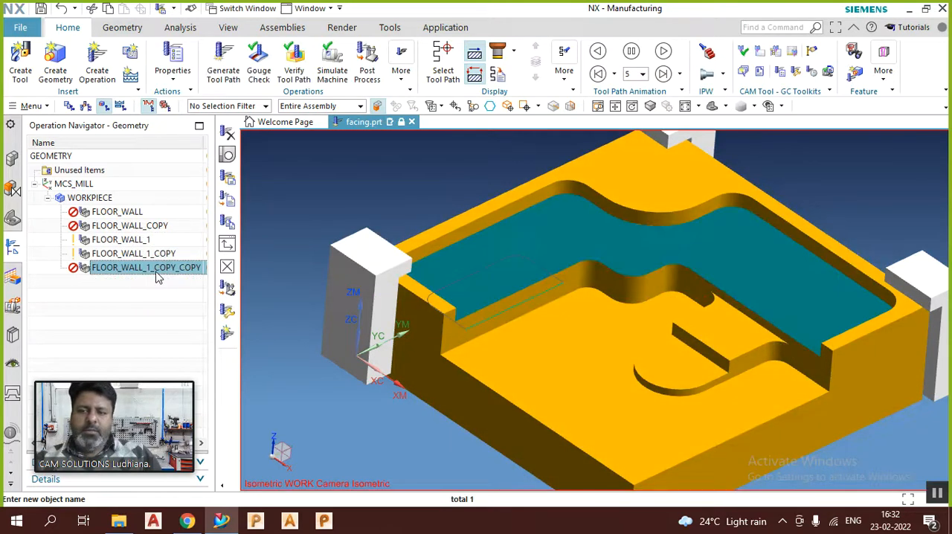
right_click(157, 274)
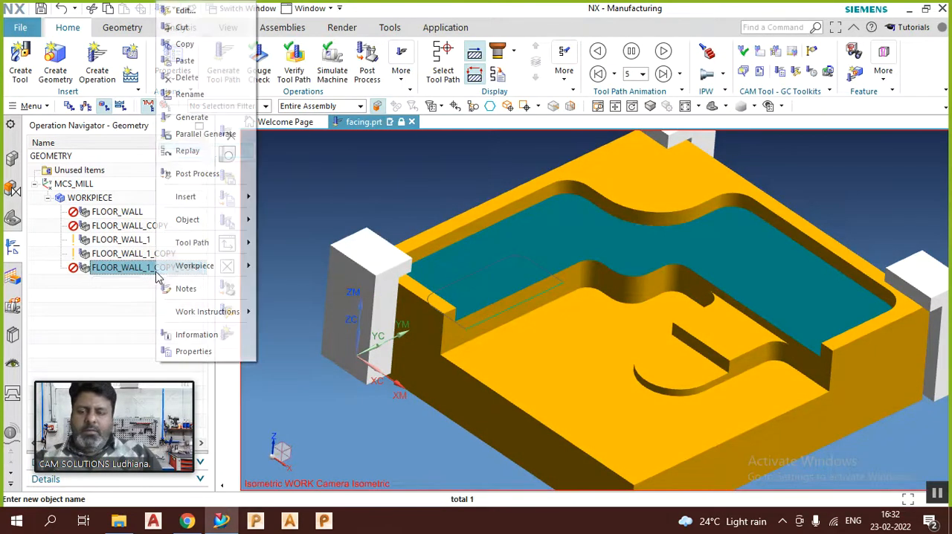
left_click(198, 17)
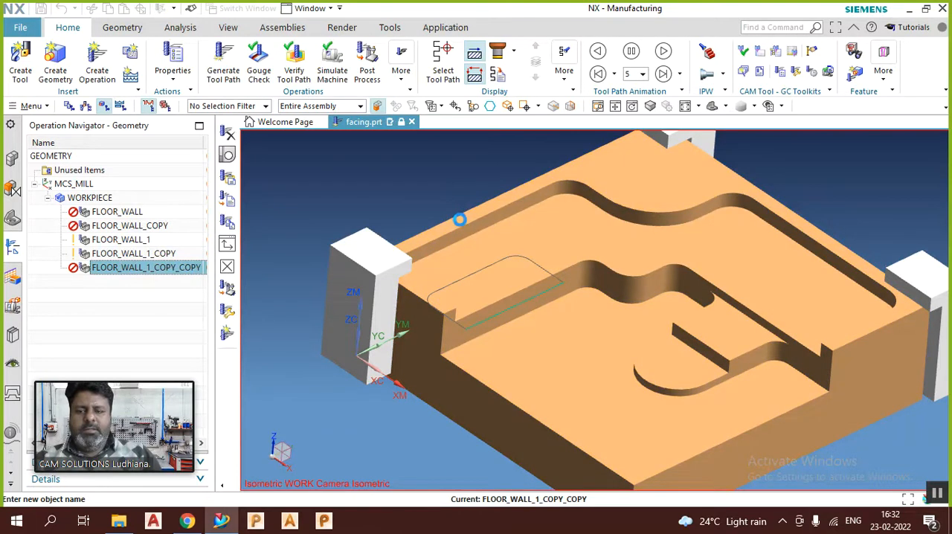
scroll(393, 305, "down", 8)
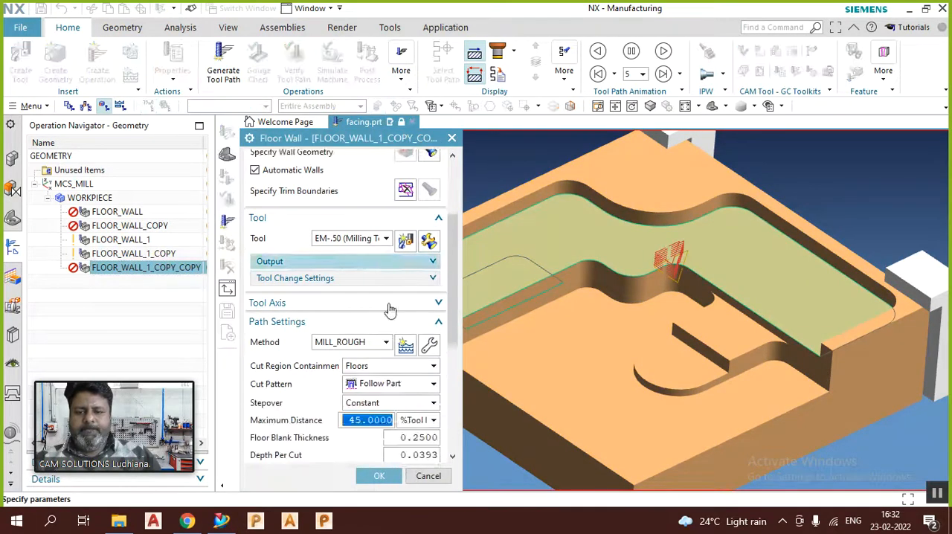
scroll(391, 311, "down", 2)
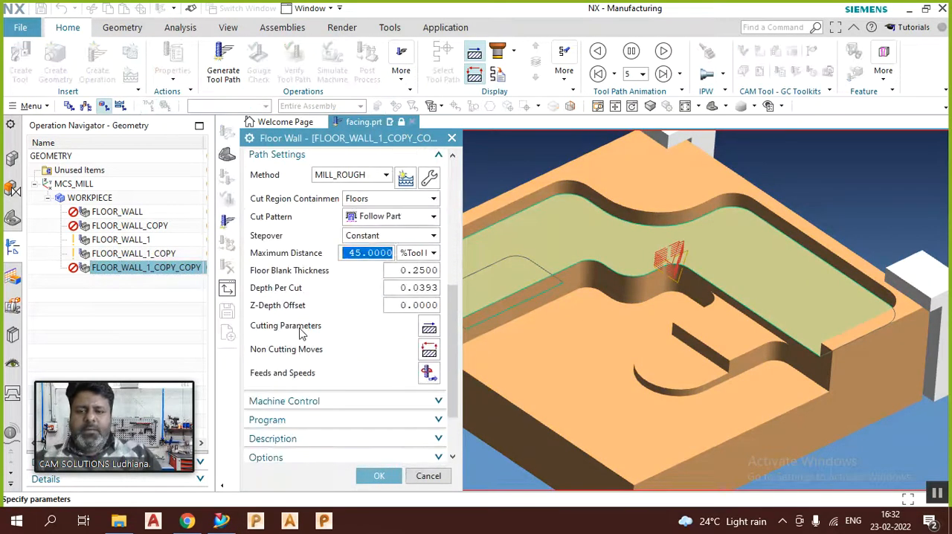
left_click(436, 333)
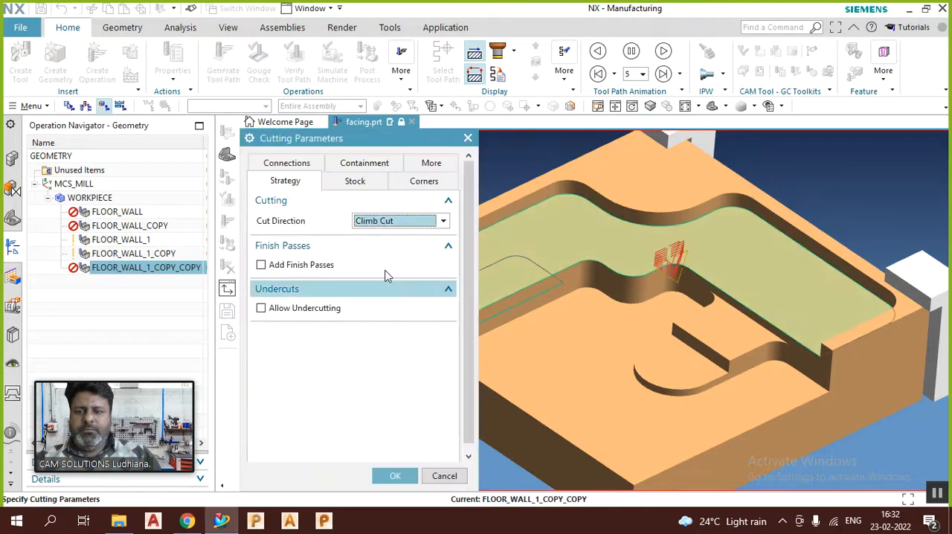
left_click(354, 165)
left_click(287, 181)
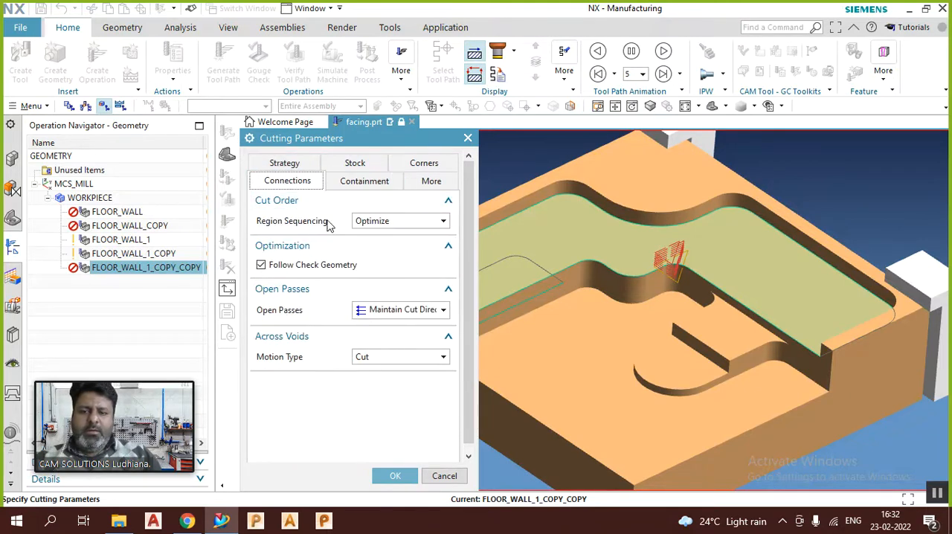
left_click(367, 223)
left_click(369, 247)
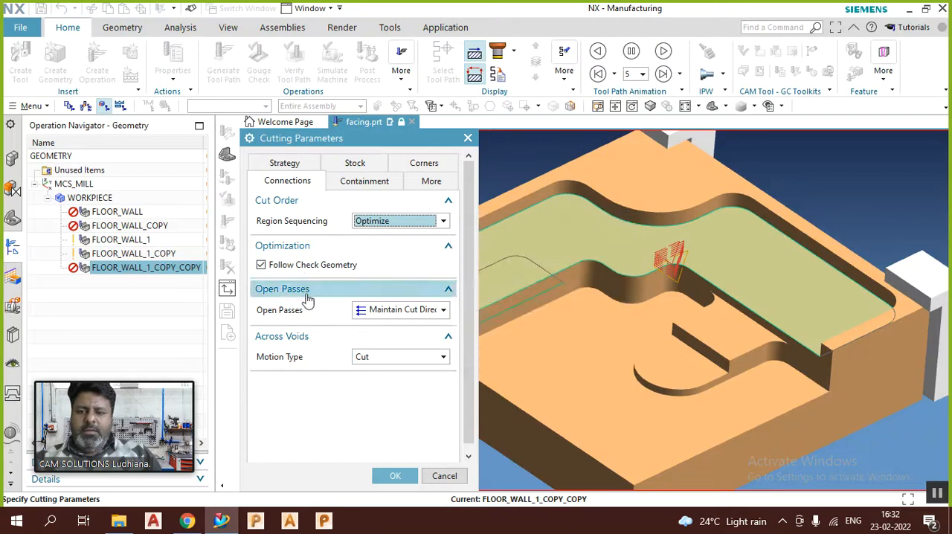
Step: Set Open Passes to Alternate Cut Direction and accept the cutting parameters
left_click(386, 314)
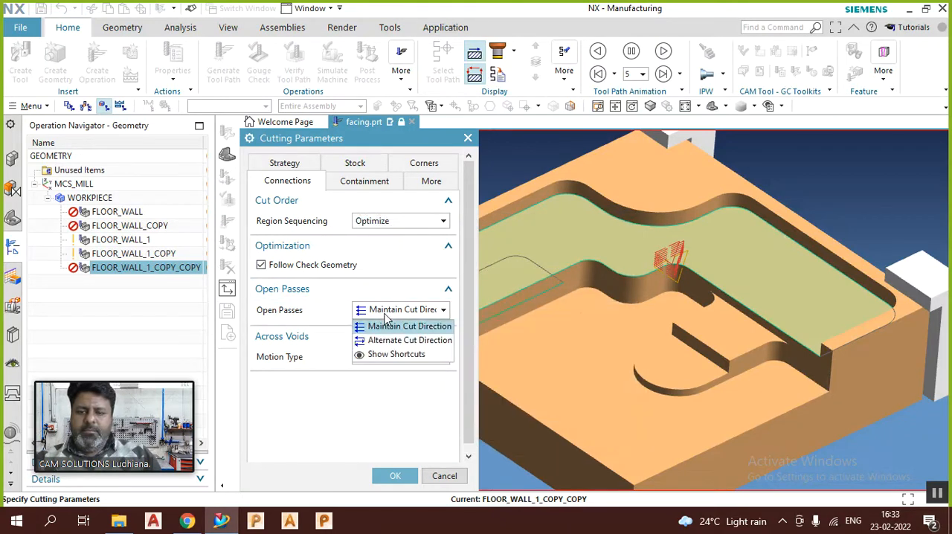
left_click(385, 314)
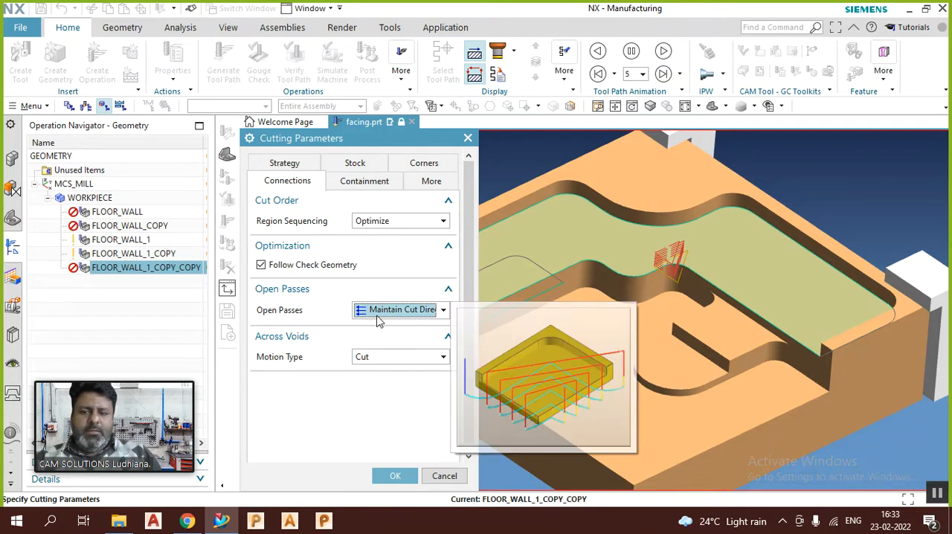
left_click(379, 315)
left_click(381, 341)
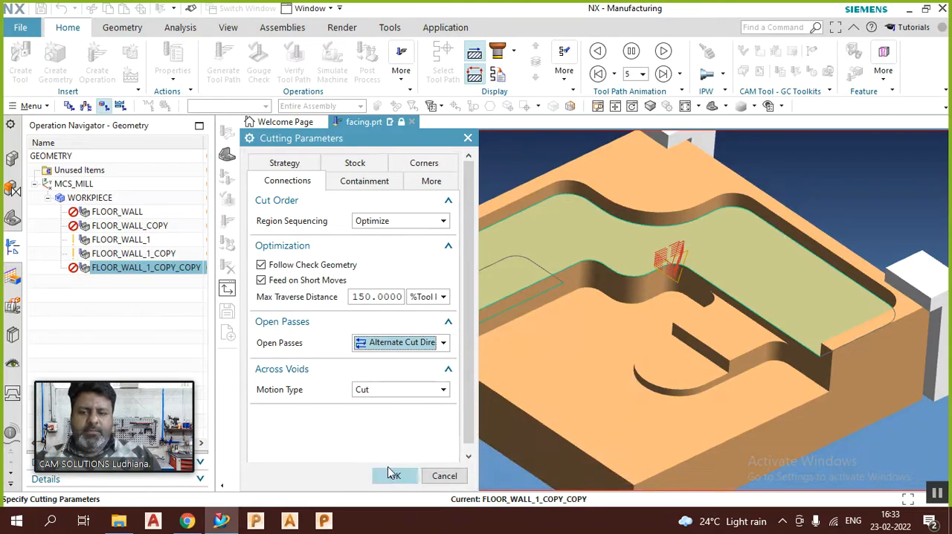
mouse_move(399, 357)
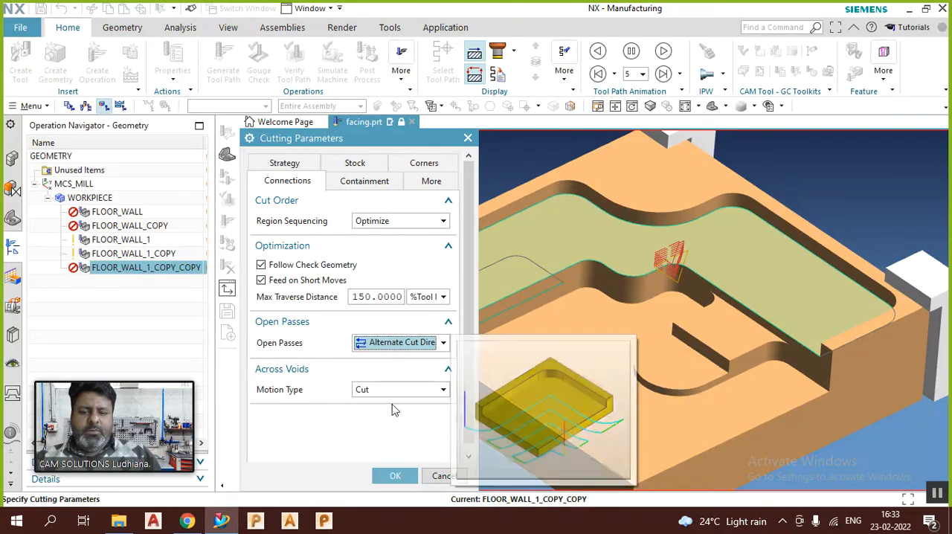
left_click(395, 476)
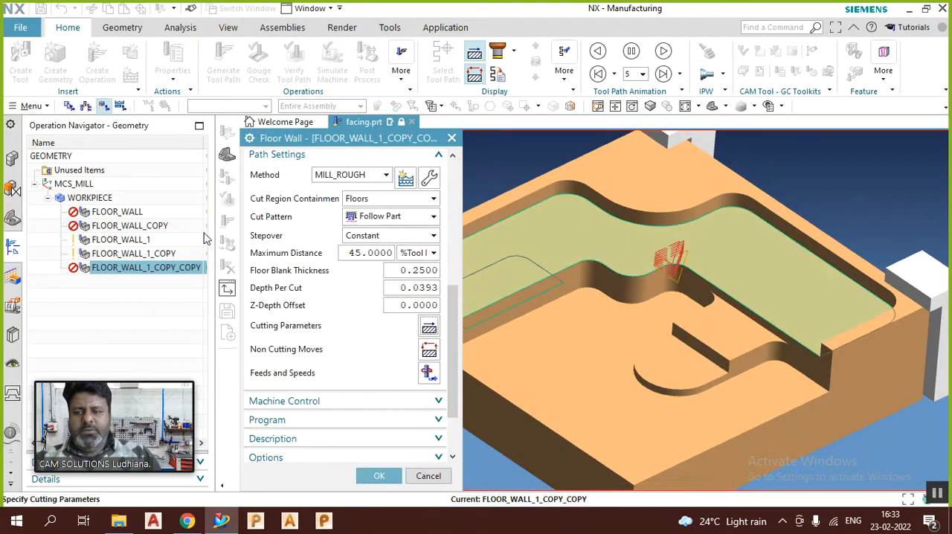
Step: Keep the Follow Part cut pattern, generate the tool path for FLOOR_WALL_1_COPY_COPY, and accept the operation
left_click(406, 218)
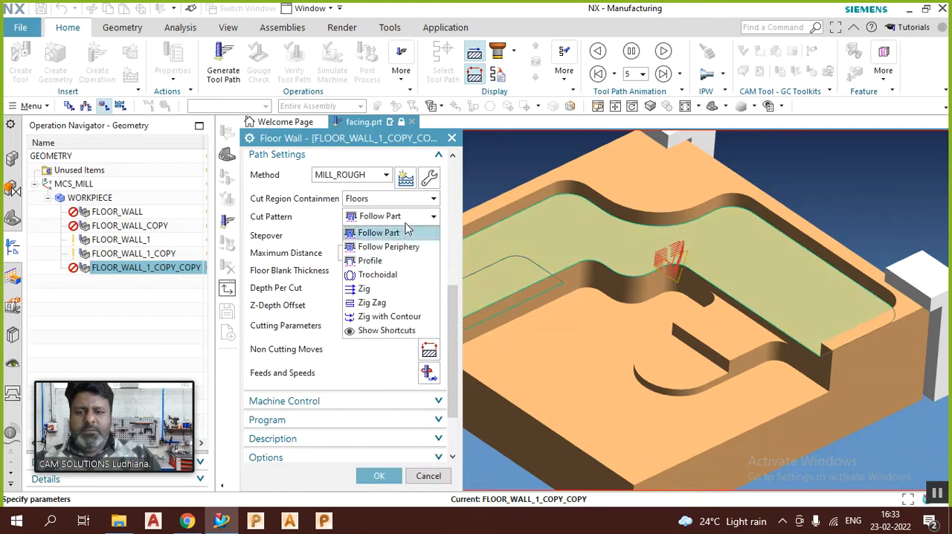
left_click(405, 233)
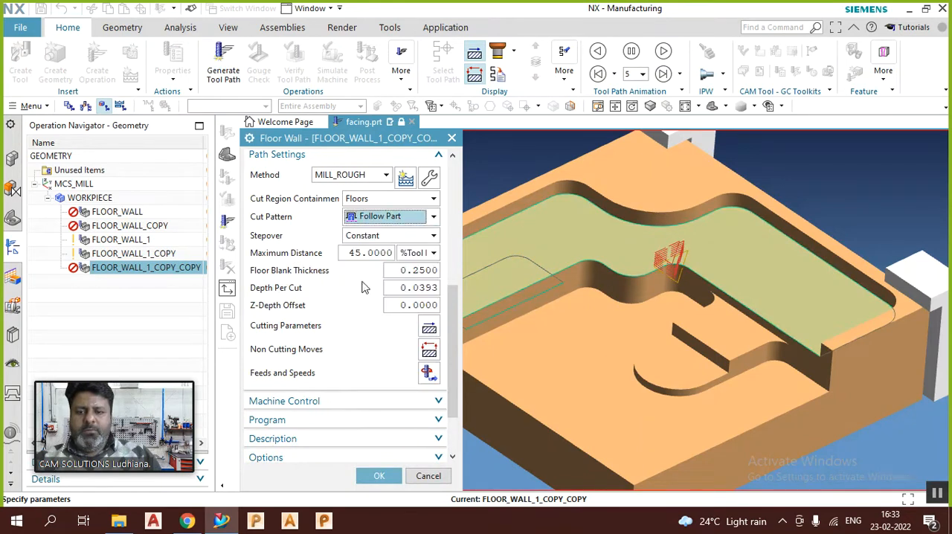
scroll(374, 275, "down", 3)
left_click(309, 423)
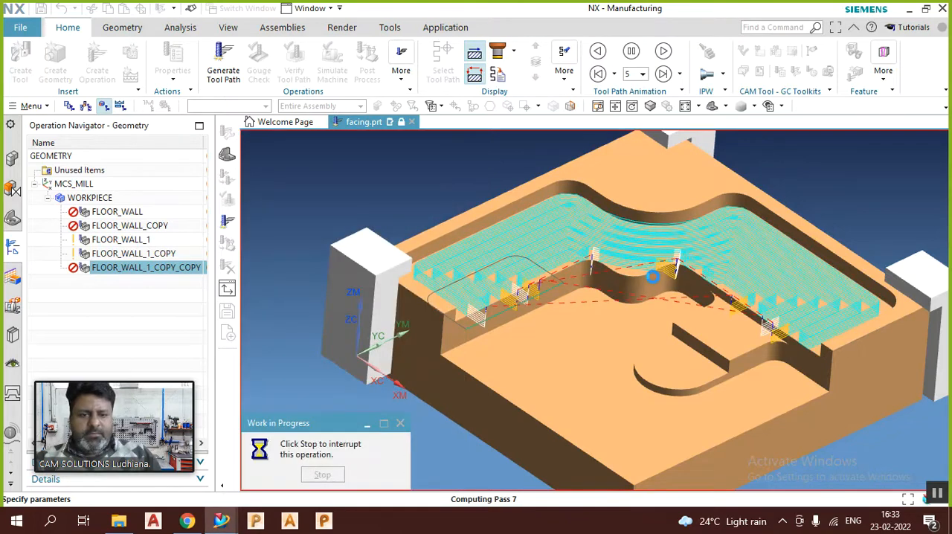
scroll(772, 342, "up", 1)
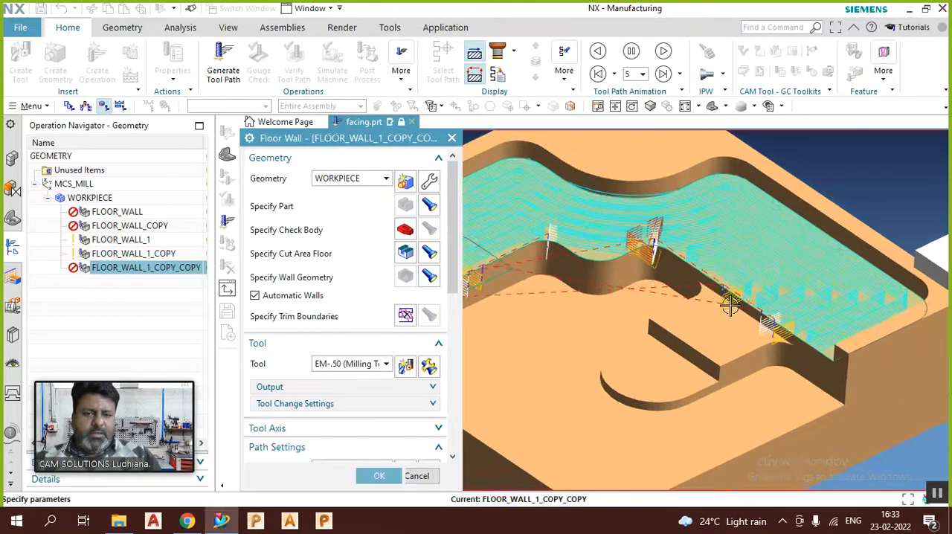
scroll(659, 271, "up", 1)
middle_click(659, 279)
Step: Examine the alternating passes and rapid moves on the pocket floor up close and compare them with FLOOR_WALL_1_COPY's tool path
middle_click_drag(659, 281, 653, 305)
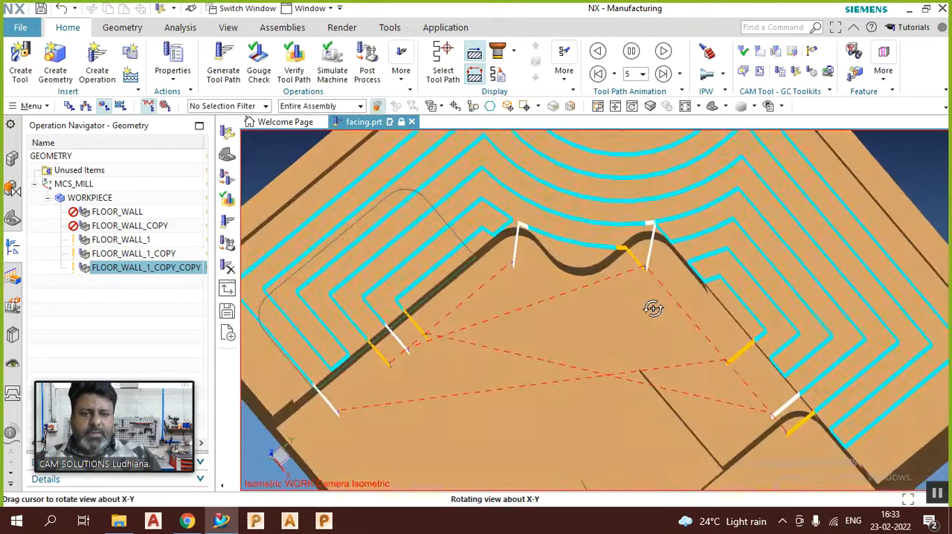
scroll(828, 418, "up", 2)
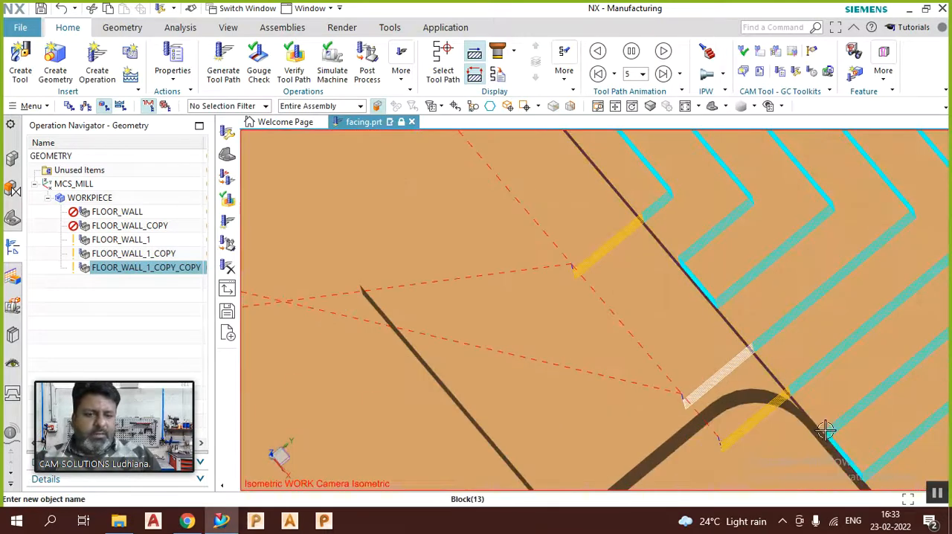
middle_click_drag(663, 275, 819, 366)
scroll(818, 366, "down", 5)
scroll(456, 350, "up", 5)
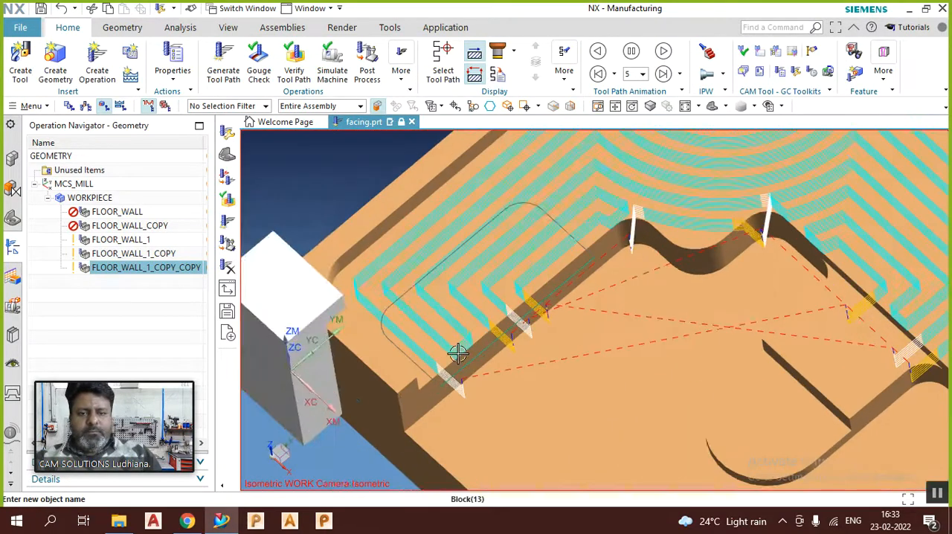
scroll(454, 355, "down", 4)
middle_click_drag(496, 346, 493, 329)
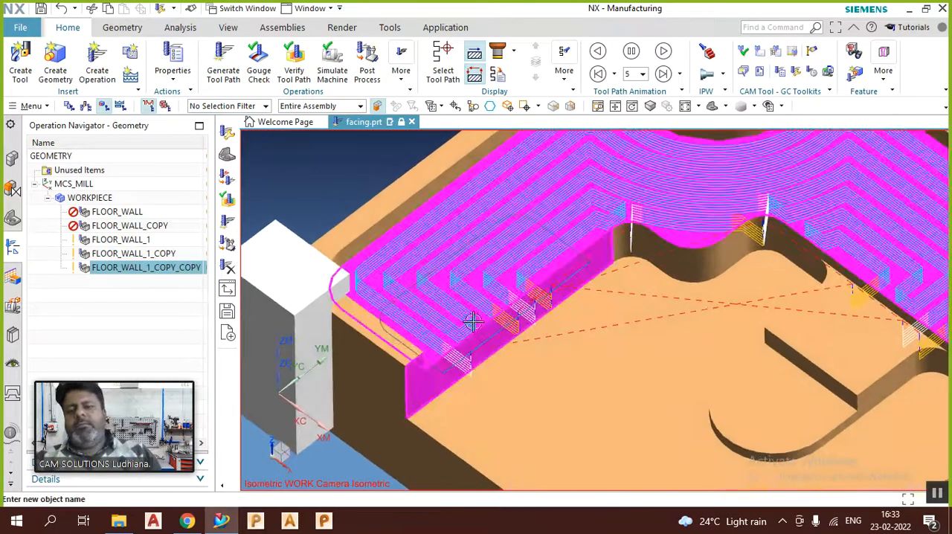
scroll(493, 330, "down", 3)
middle_click_drag(550, 322, 558, 315)
left_click(114, 259)
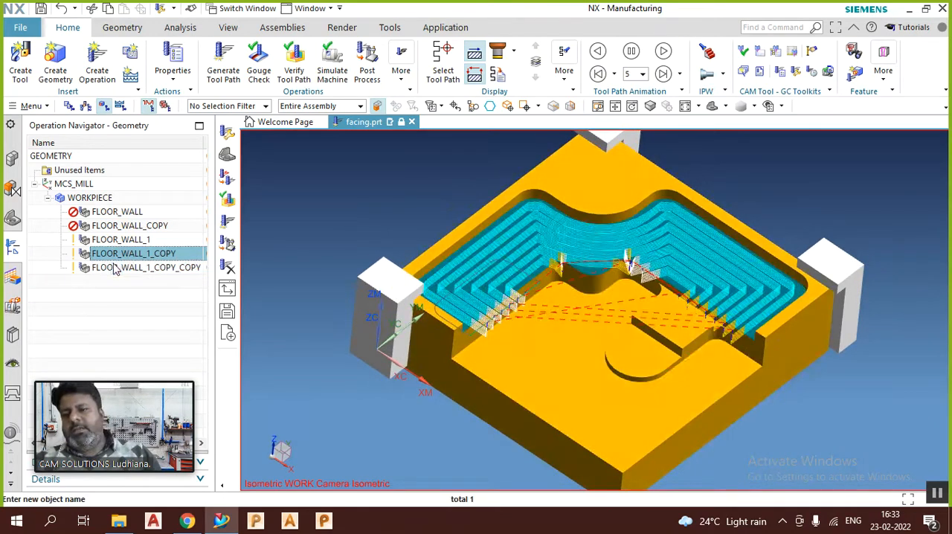
Step: Reopen FLOOR_WALL_1_COPY_COPY for editing and bring up its Cutting Parameters
double_click(110, 267)
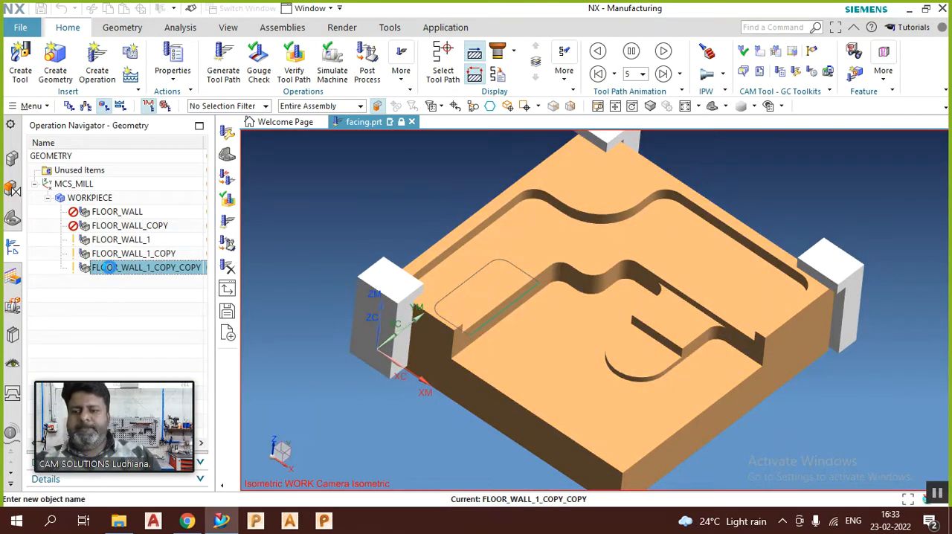
scroll(443, 419, "down", 5)
scroll(443, 418, "down", 1)
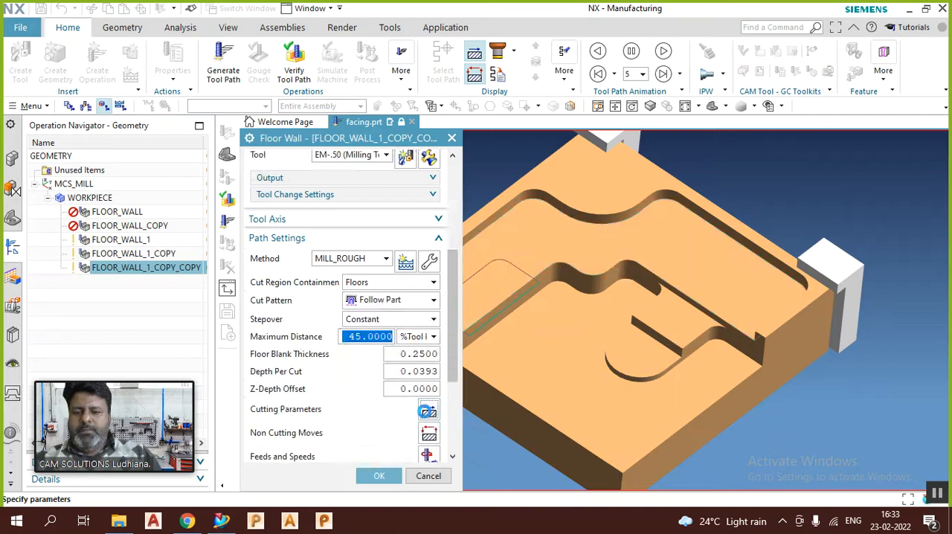
left_click(428, 409)
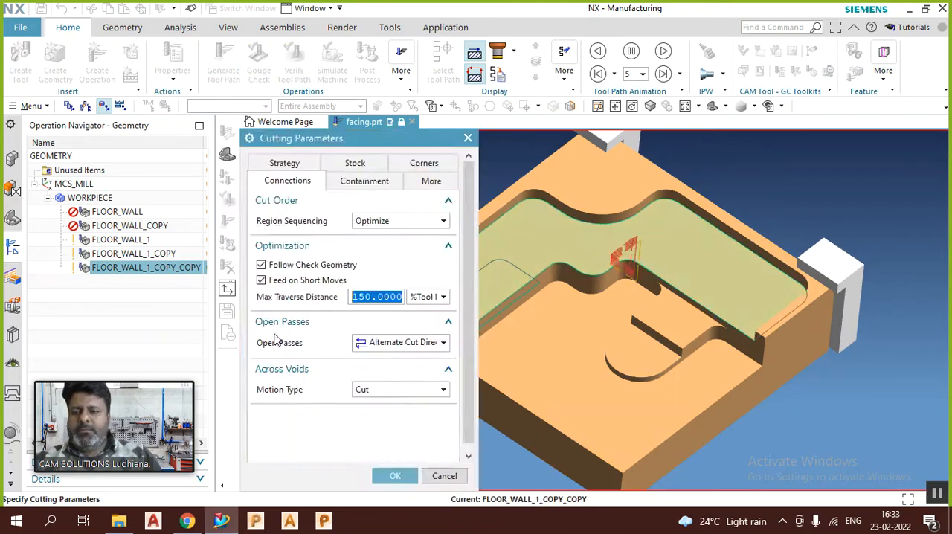
Step: Switch Open Passes to Maintain Cut Direction and back to Alternate Cut Direction to compare the two options
left_click(378, 347)
left_click(376, 359)
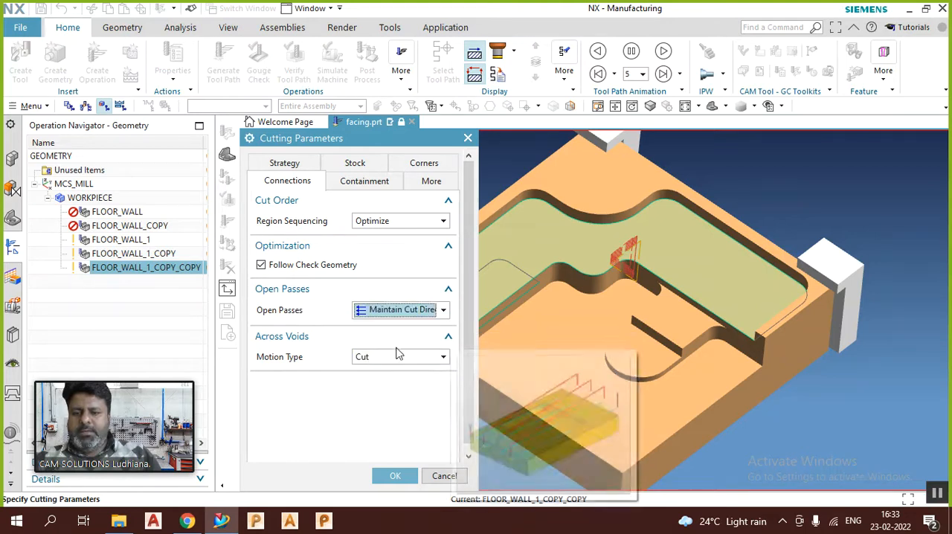
left_click(404, 314)
left_click(393, 337)
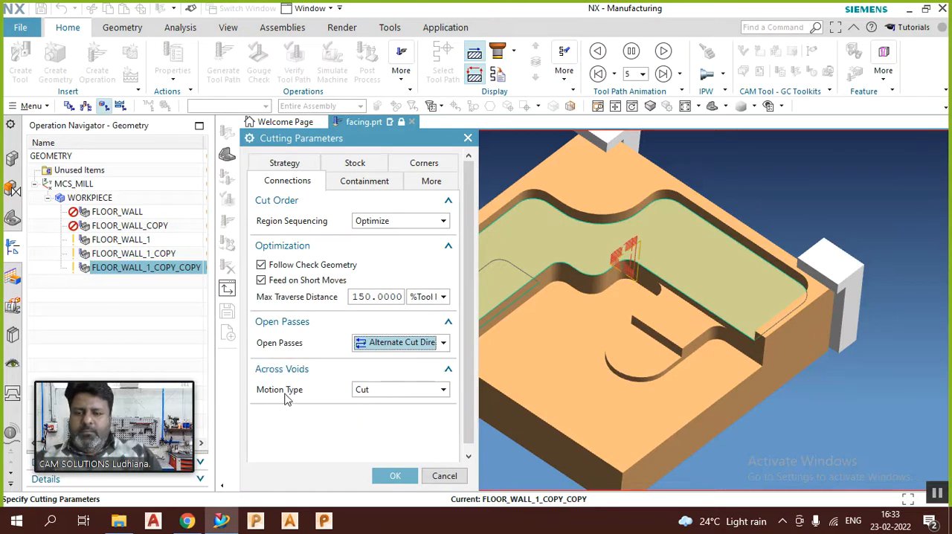
Step: Examine the Follow, Cut and Traverse choices for the Across Voids Motion Type
left_click(397, 394)
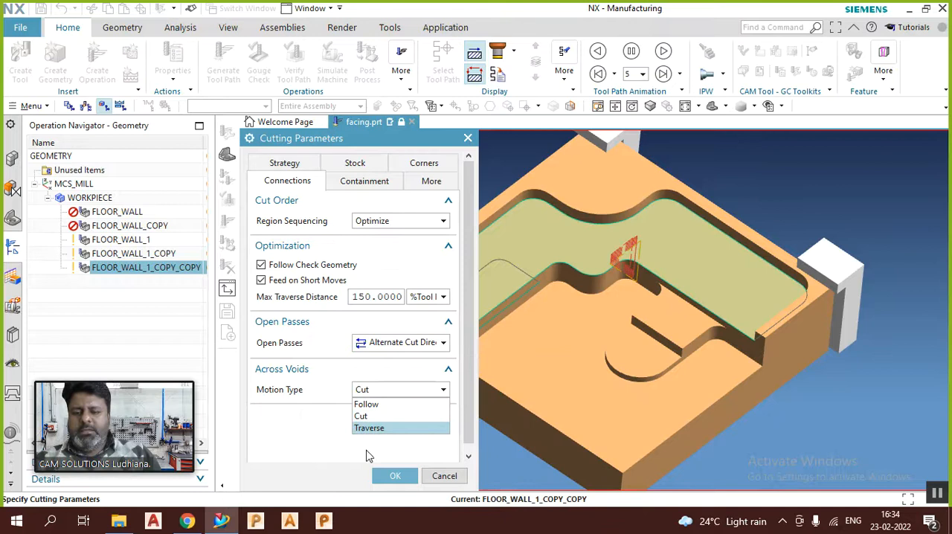
left_click(434, 476)
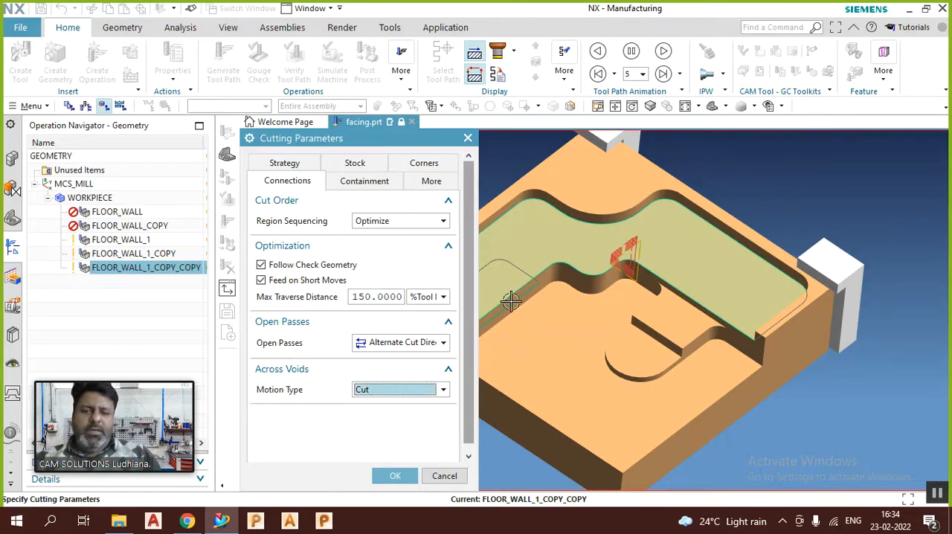
scroll(667, 273, "down", 3)
scroll(529, 294, "up", 5)
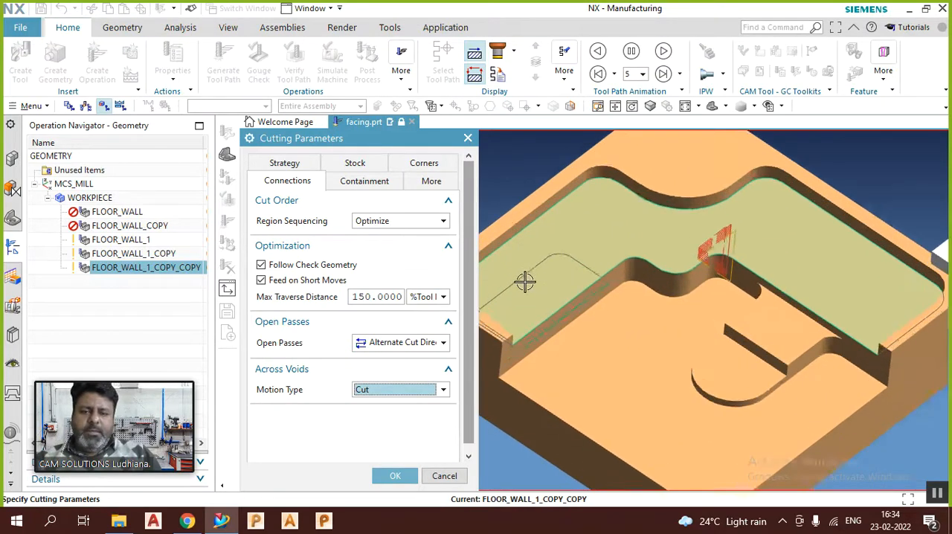
left_click(391, 388)
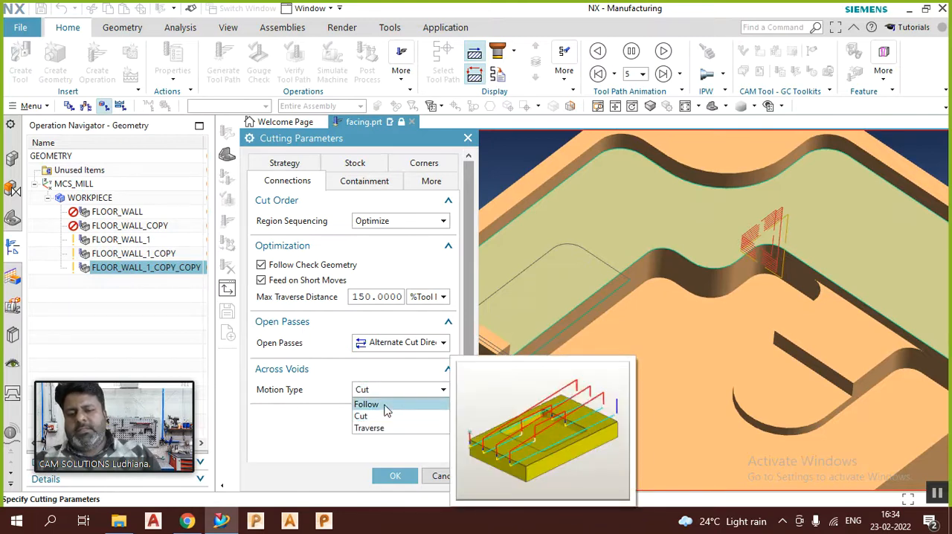
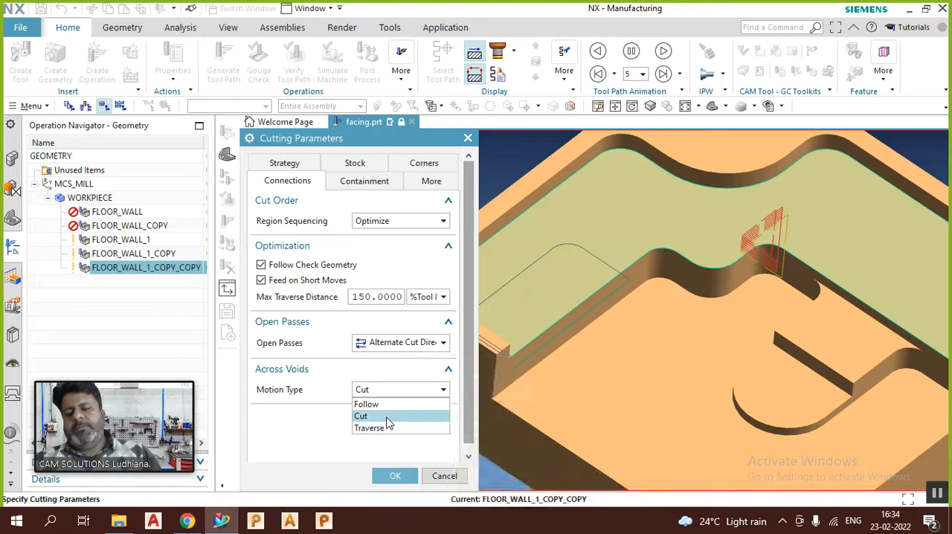
Step: Keep the Across Voids Motion Type at Cut, accept the Cutting Parameters, and generate the Follow Part tool path
left_click(387, 418)
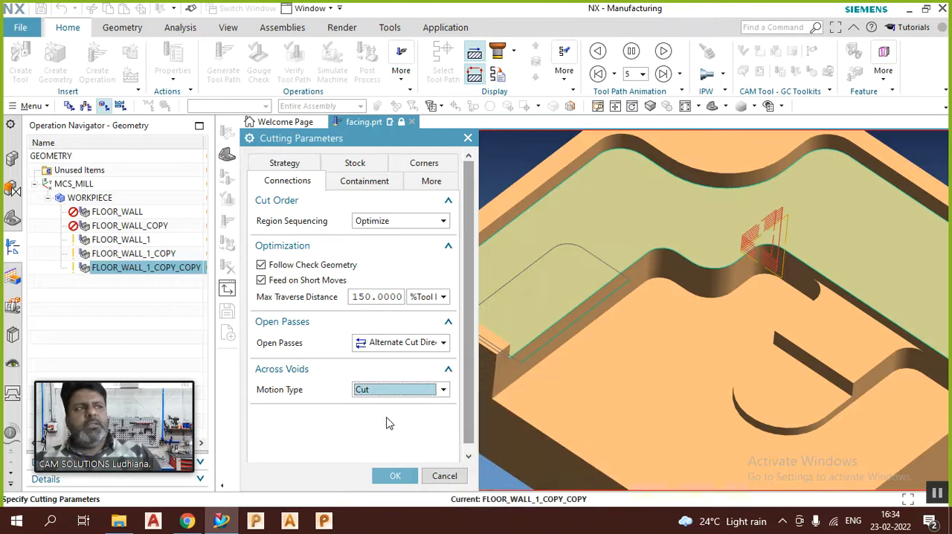
left_click(392, 475)
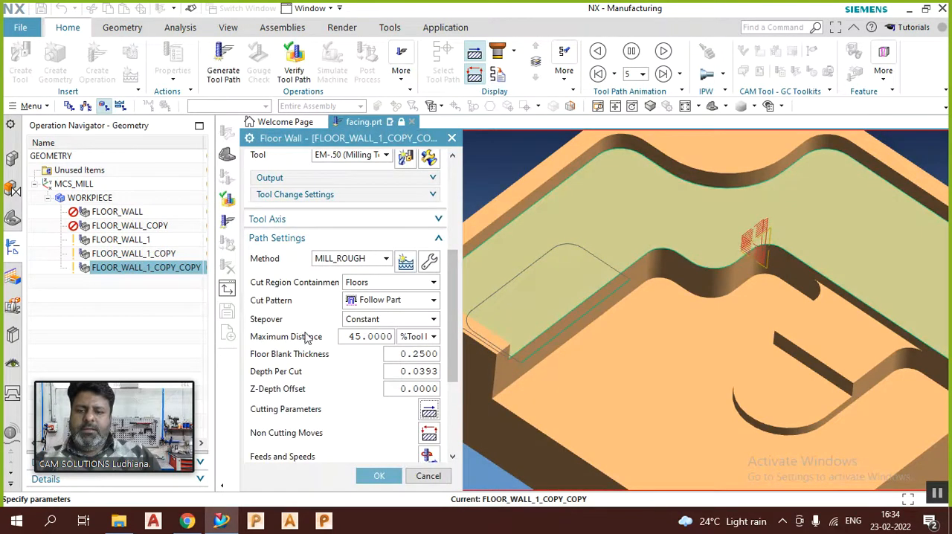
scroll(309, 342, "down", 4)
left_click(309, 423)
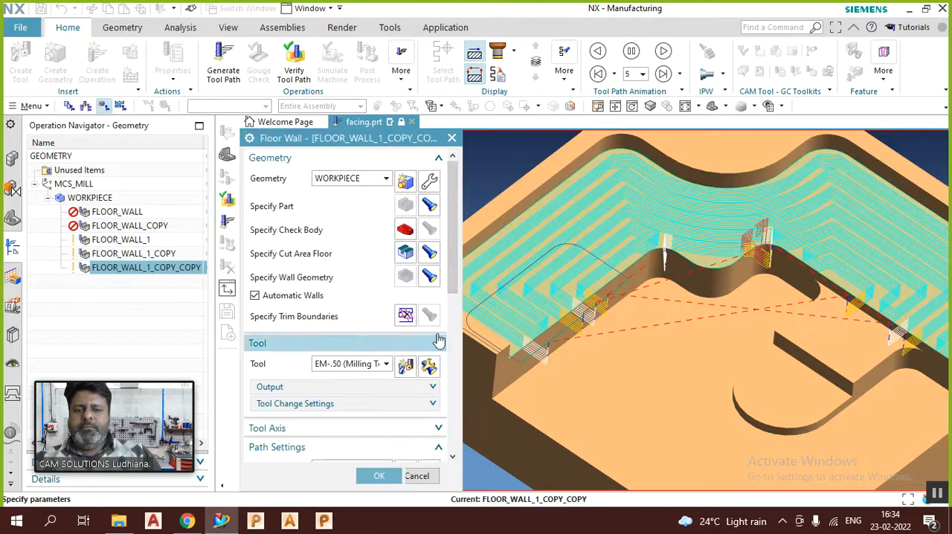
Step: Review the operation's path settings, its Cutting Parameters connections and the Cut Region Containment choices without changing them
scroll(540, 293, "down", 2)
scroll(540, 292, "down", 1)
scroll(350, 335, "down", 3)
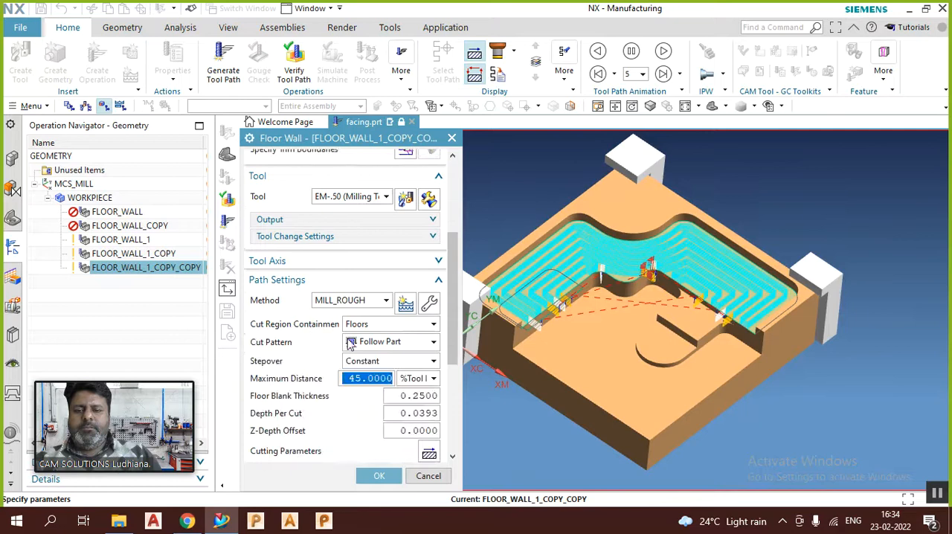
double_click(367, 337)
scroll(353, 343, "down", 2)
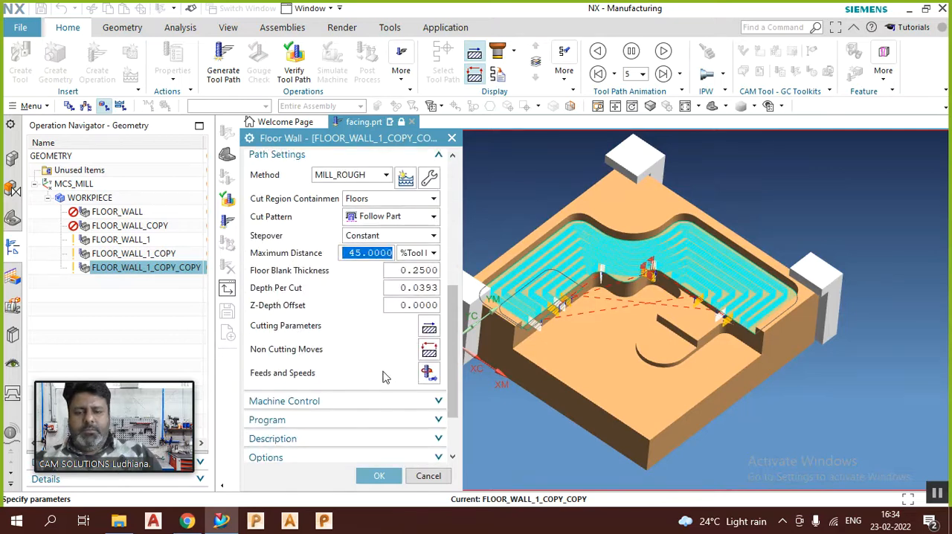
left_click(429, 330)
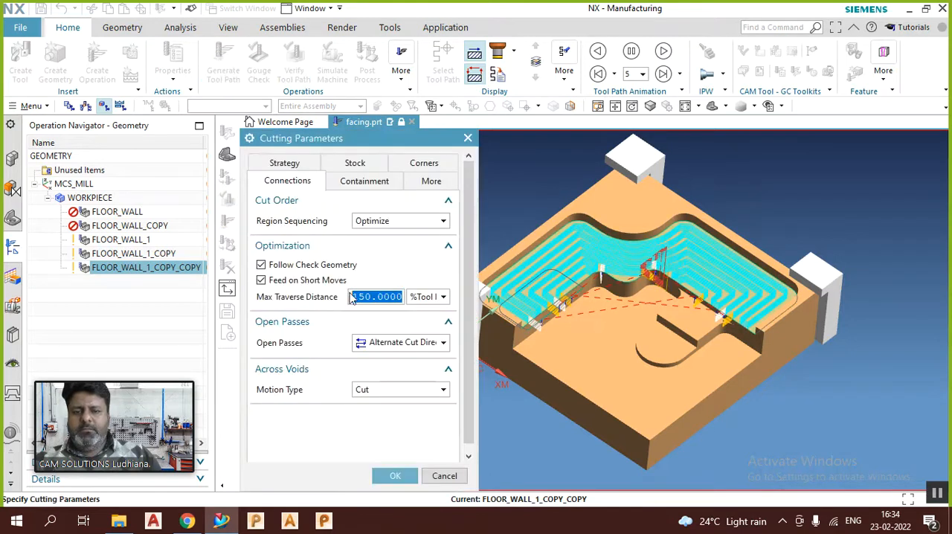
left_click(440, 476)
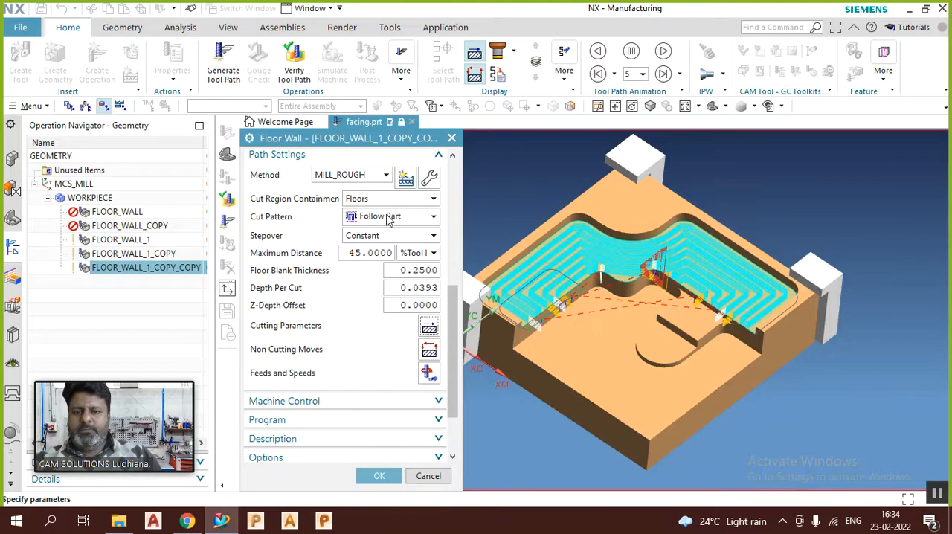
left_click(387, 198)
left_click(375, 209)
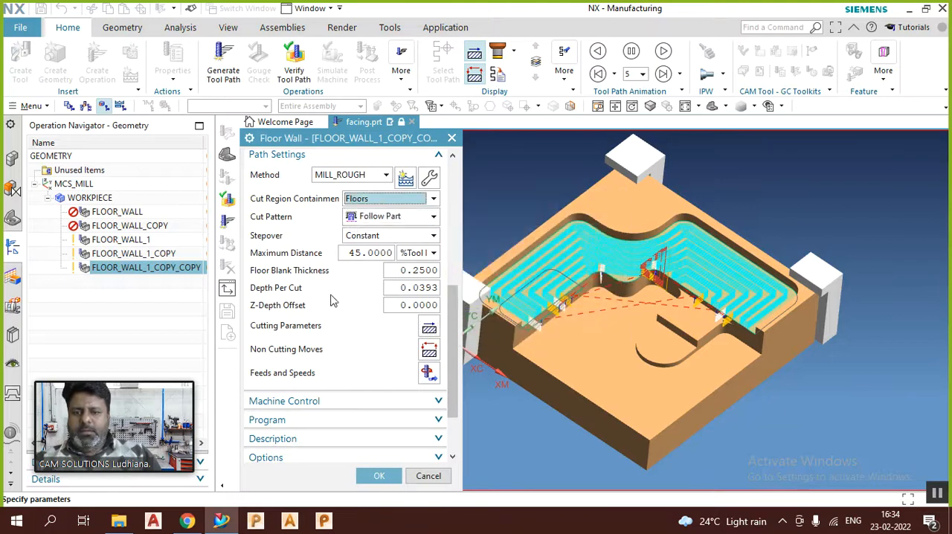
Step: Change the Cut Pattern to Follow Periphery, generate the tool path, and inspect it from above
scroll(332, 299, "up", 3)
left_click(372, 305)
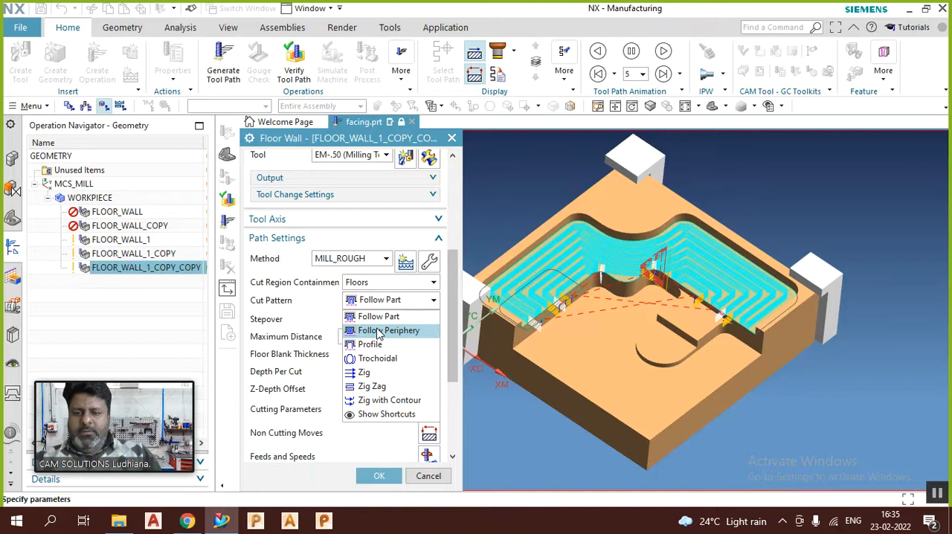
left_click(378, 335)
scroll(365, 387, "down", 6)
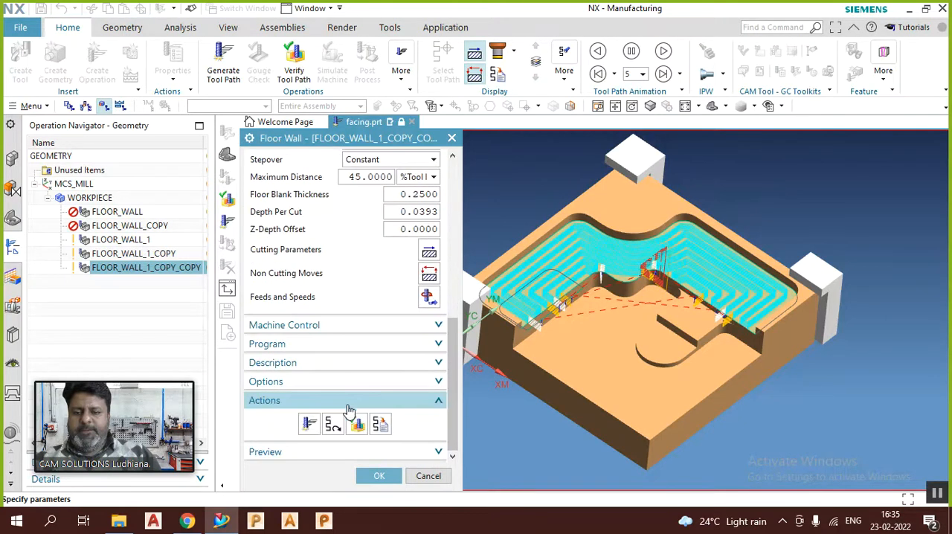
left_click(310, 424)
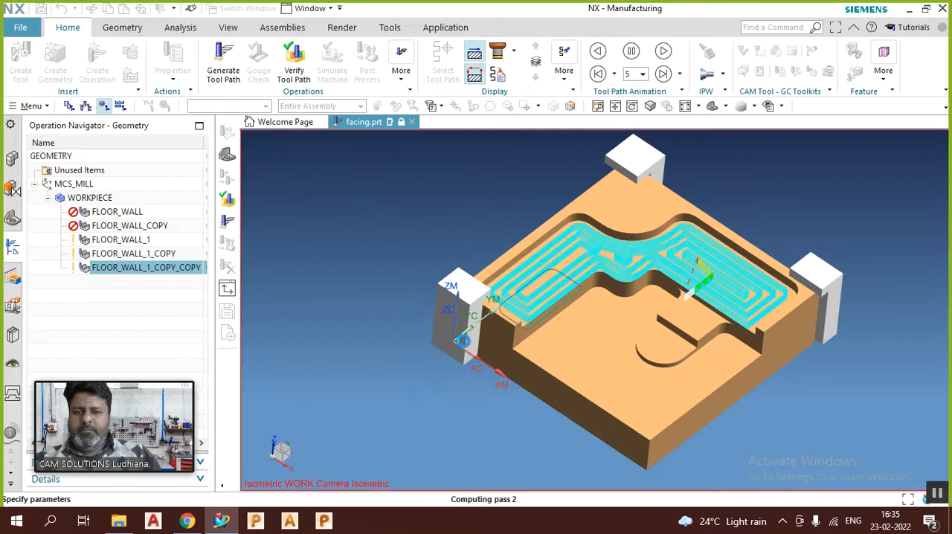
scroll(547, 287, "up", 4)
middle_click_drag(548, 286, 546, 315)
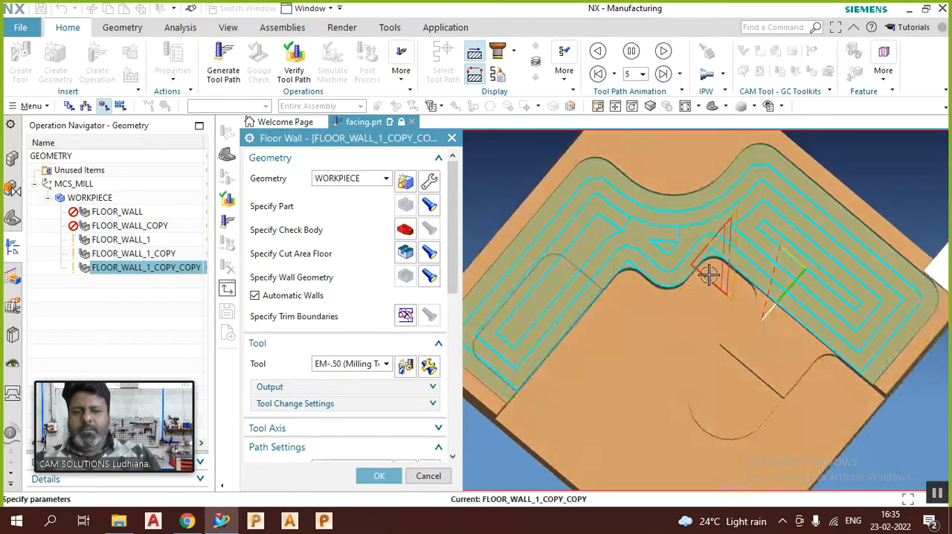
Step: Set the Cut Pattern to Zig Zag and generate the tool path
scroll(385, 334, "down", 5)
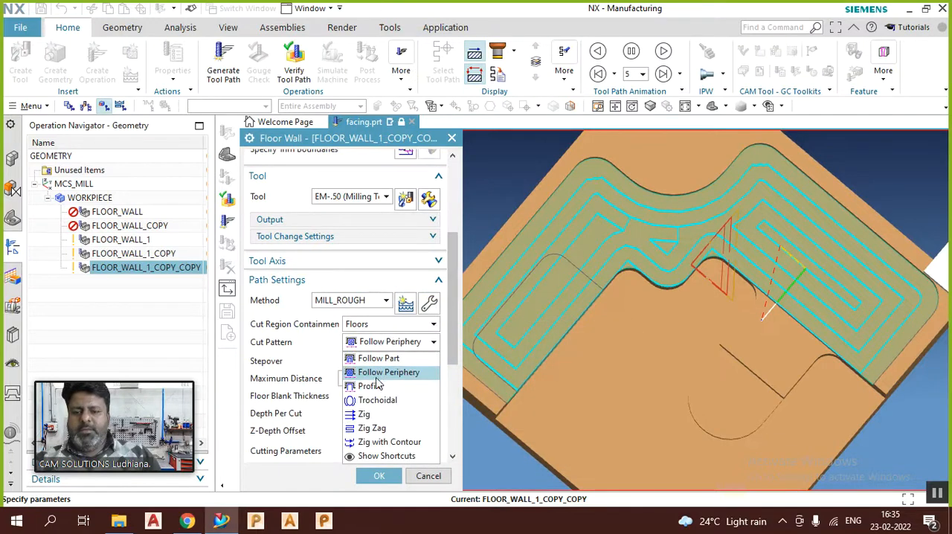
left_click(375, 427)
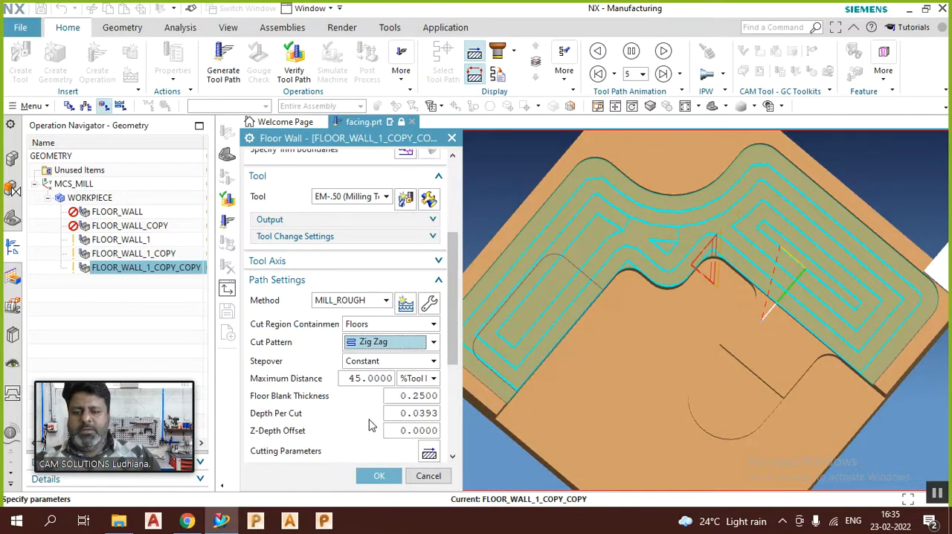
scroll(372, 419, "down", 5)
left_click(309, 423)
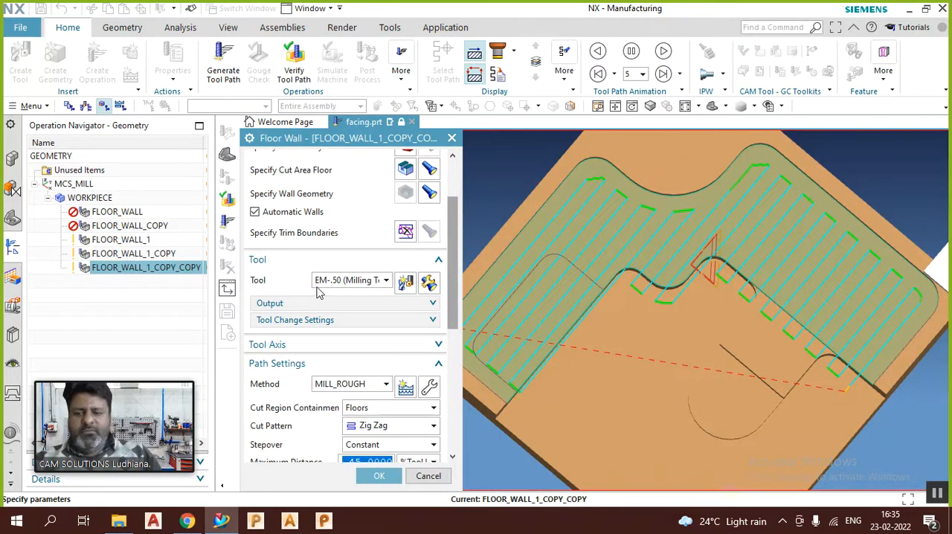
Step: Examine the Strategy, Connections and Containment options in the Cutting Parameters of the Zig Zag operation
scroll(327, 301, "down", 3)
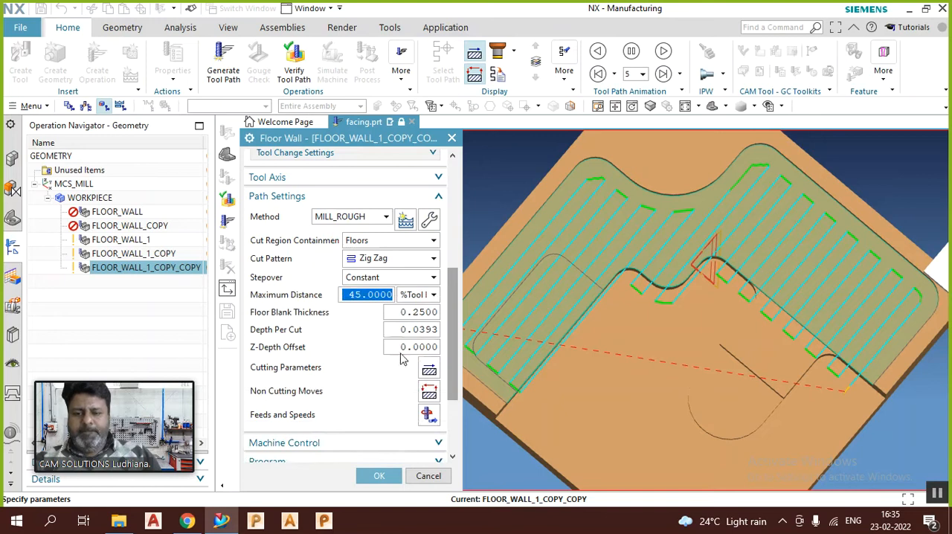
left_click(426, 369)
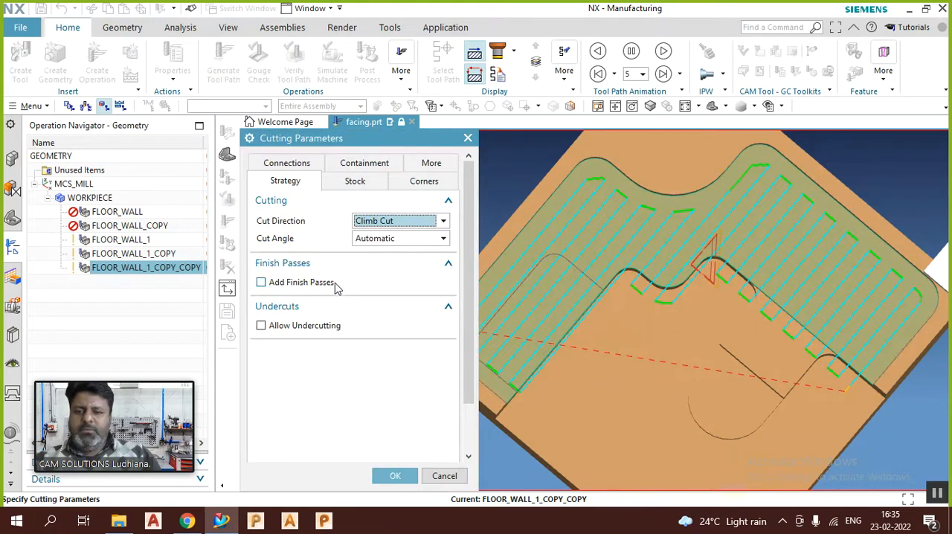
left_click(296, 164)
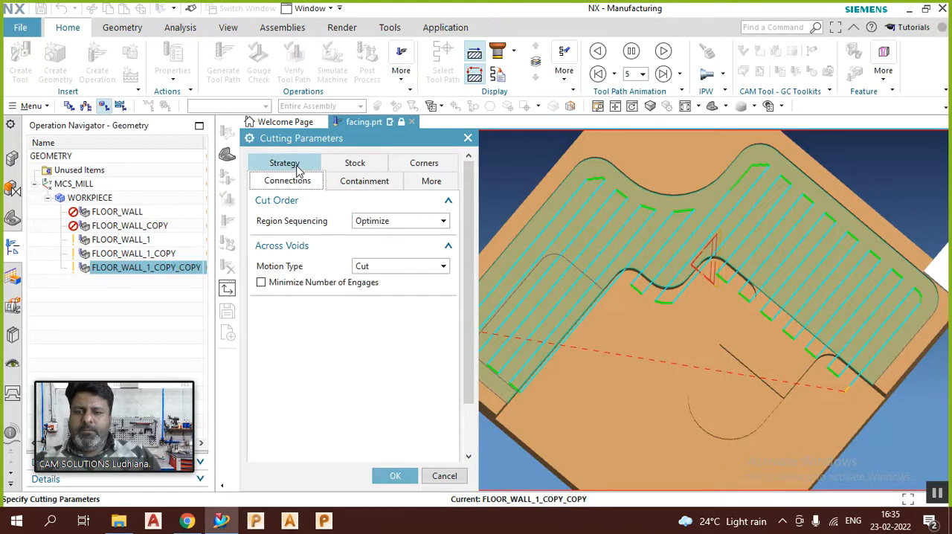
left_click(335, 184)
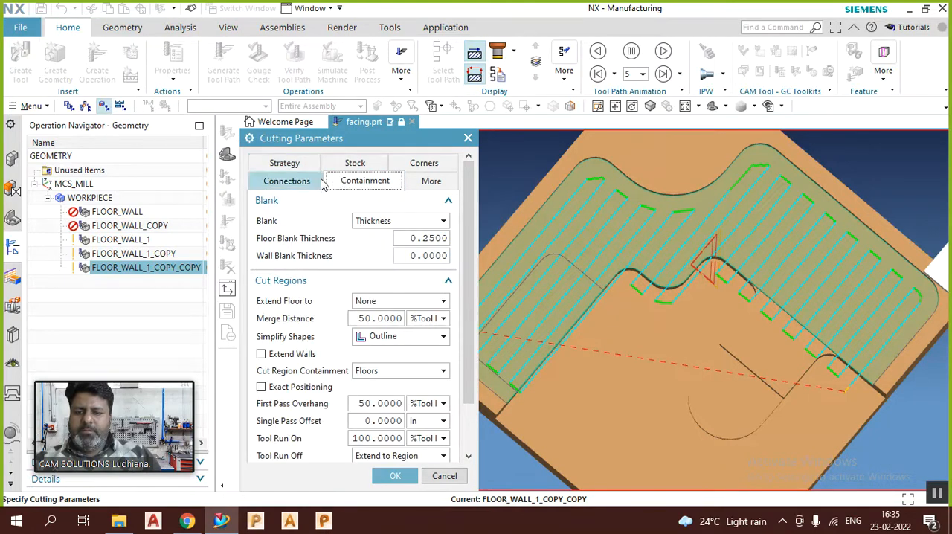
mouse_move(371, 303)
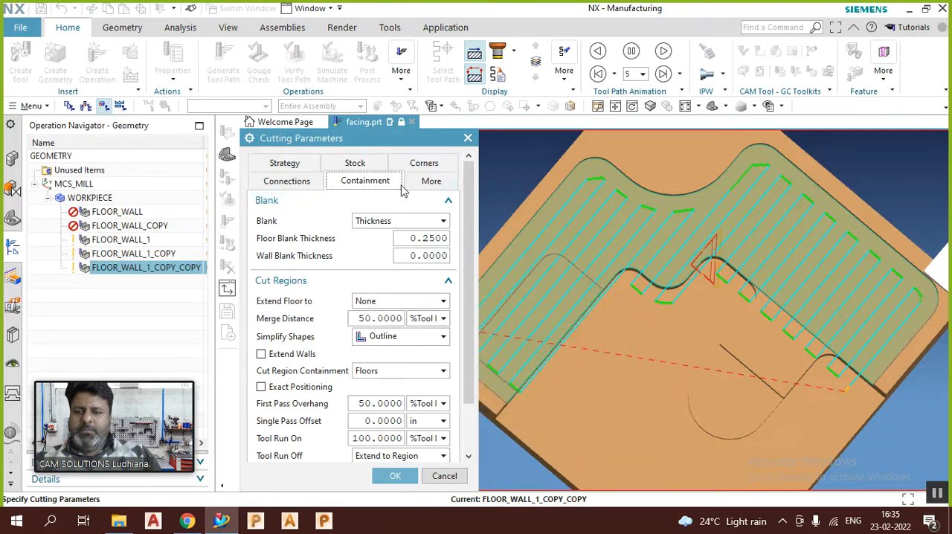
Step: Set the corner Smoothing to All Passes and accept the Cutting Parameters
left_click(428, 183)
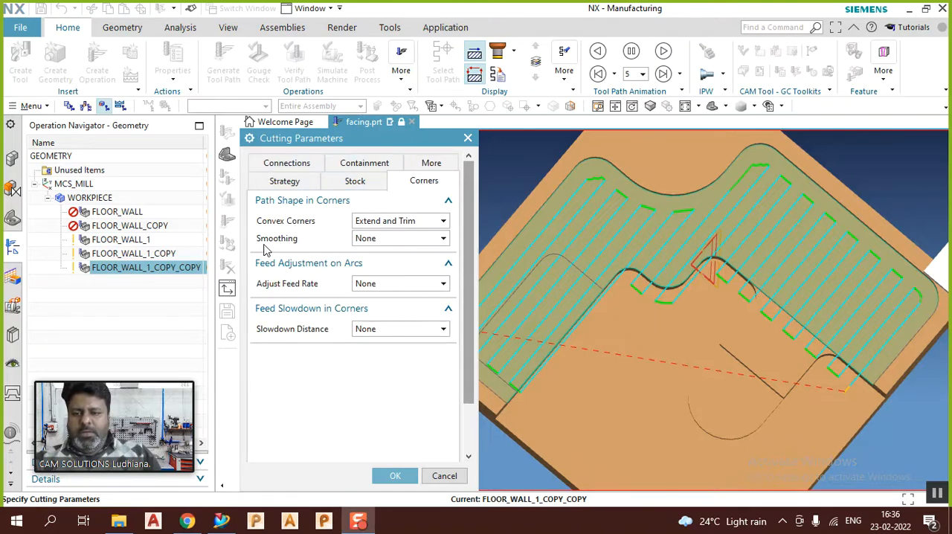
left_click(388, 242)
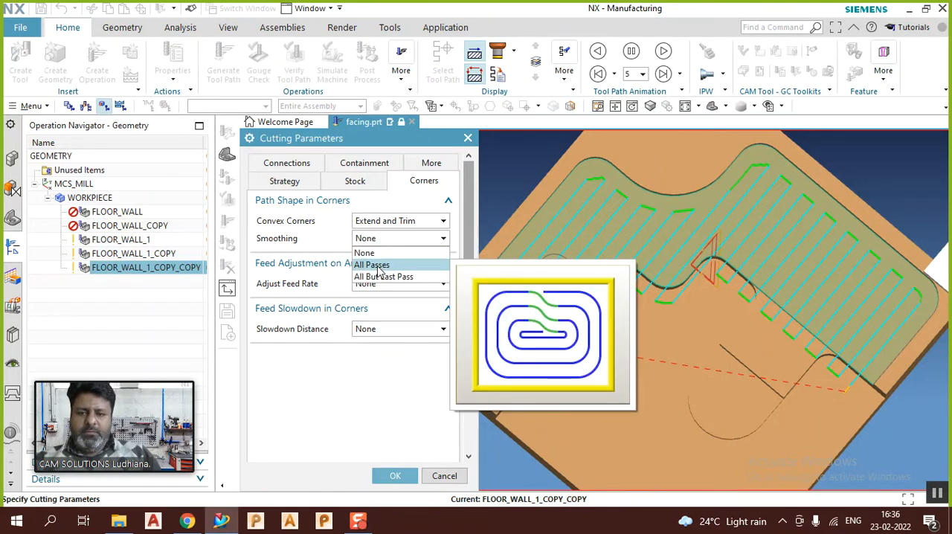
left_click(372, 265)
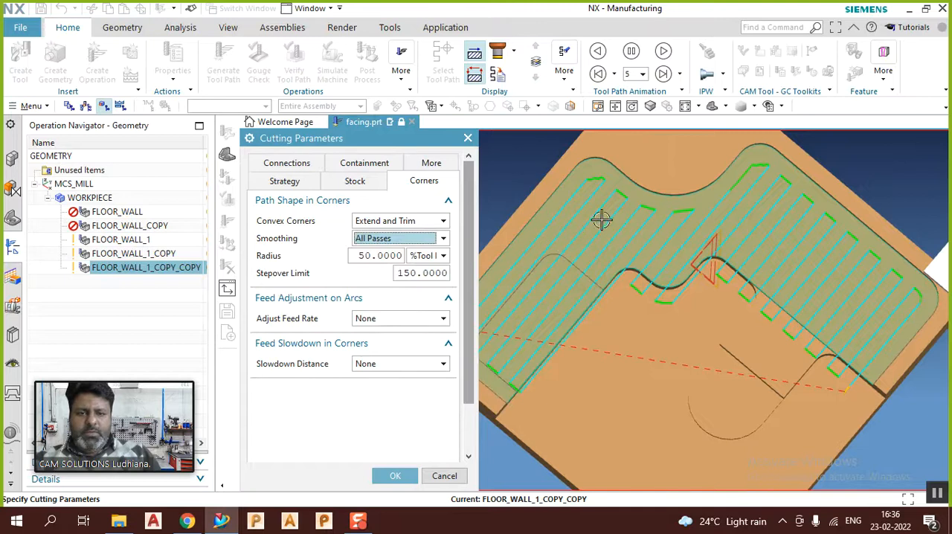
scroll(400, 318, "down", 3)
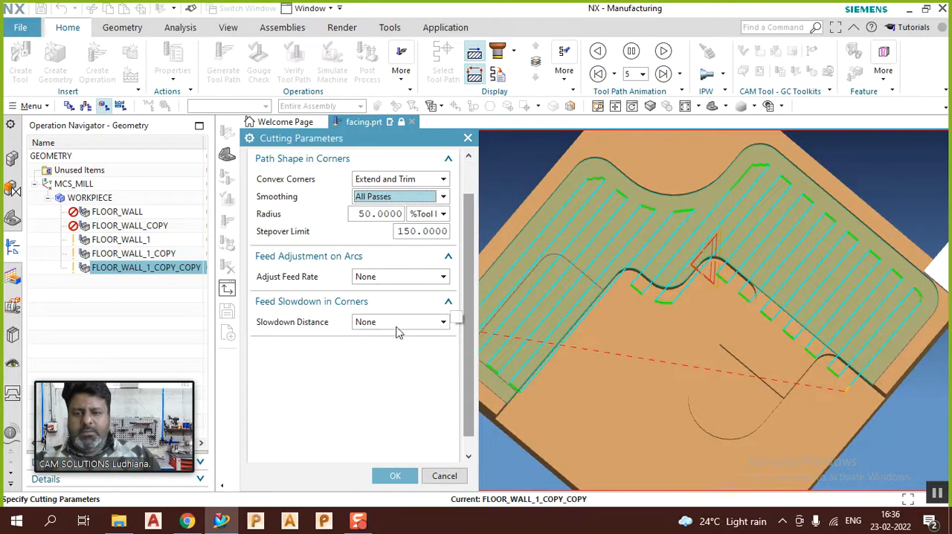
left_click(395, 476)
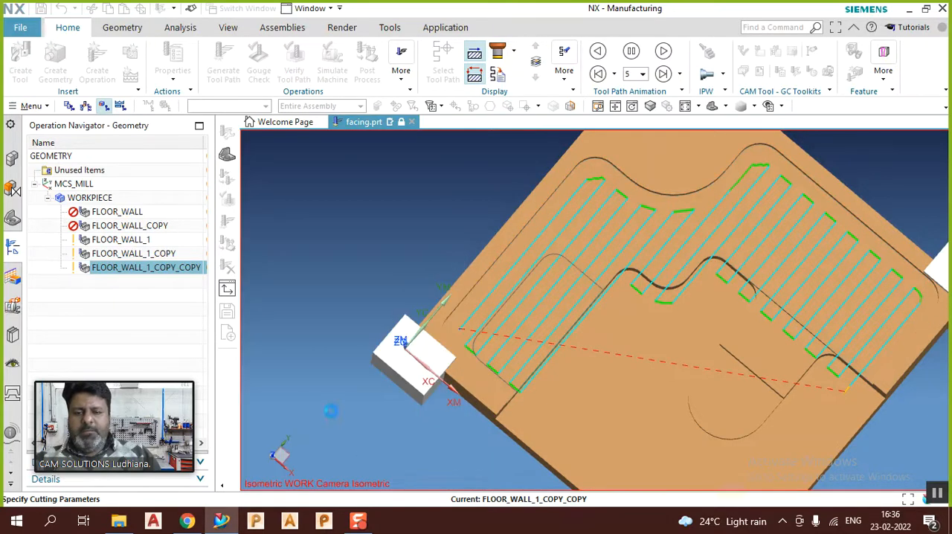
Step: Regenerate the Zig Zag tool path with smoothed corners, inspect it in 3D, and accept the operation
scroll(292, 425, "down", 4)
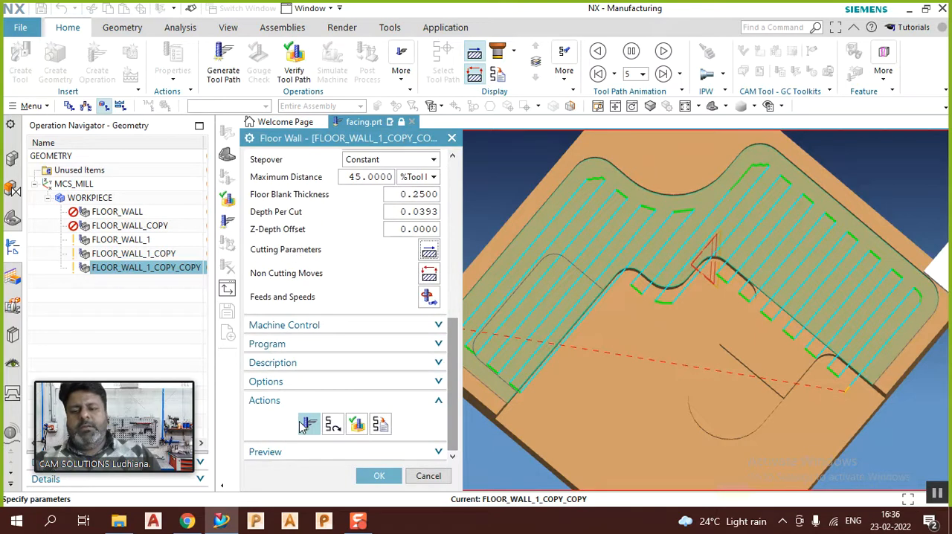
left_click(305, 424)
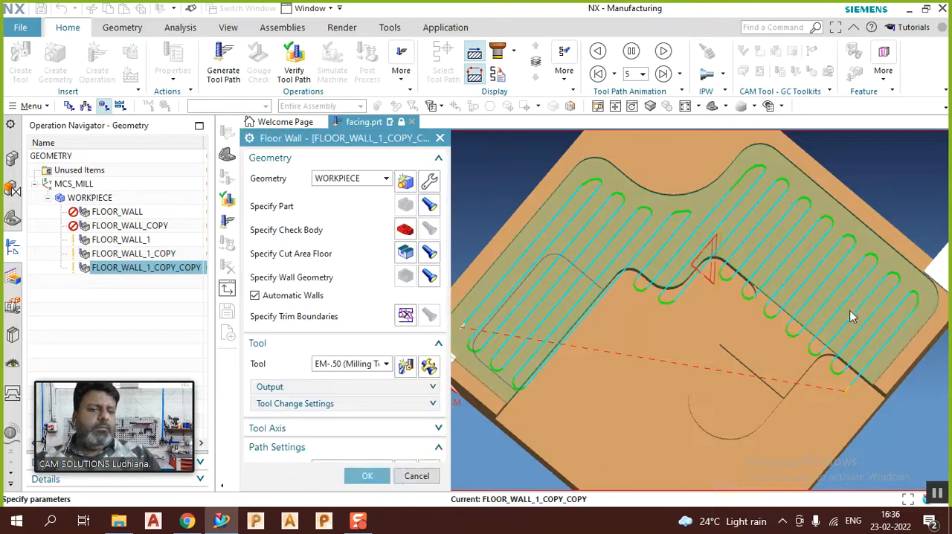
middle_click_drag(738, 328, 791, 246)
scroll(735, 293, "down", 1)
middle_click(727, 300)
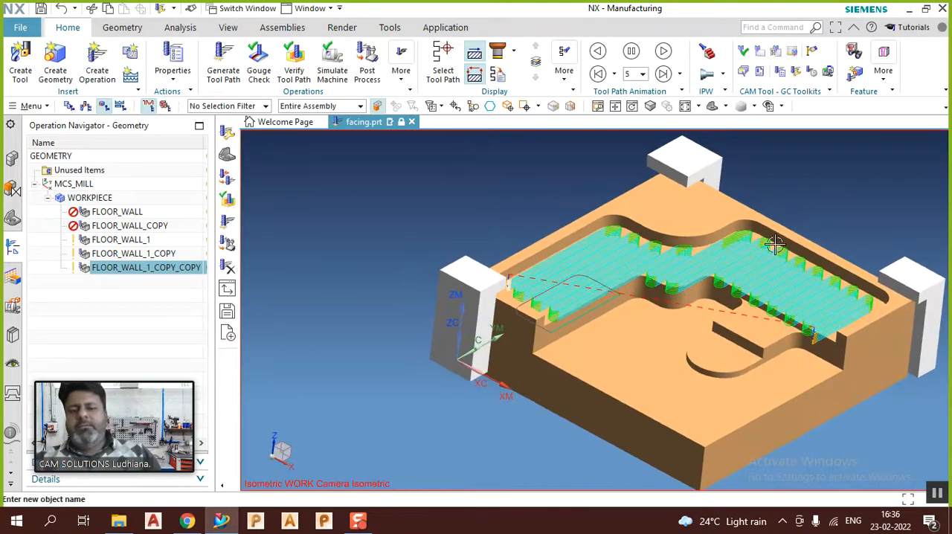
Step: Duplicate the FLOOR_WALL_1_COPY_COPY operation directly below it under WORKPIECE
right_click(152, 276)
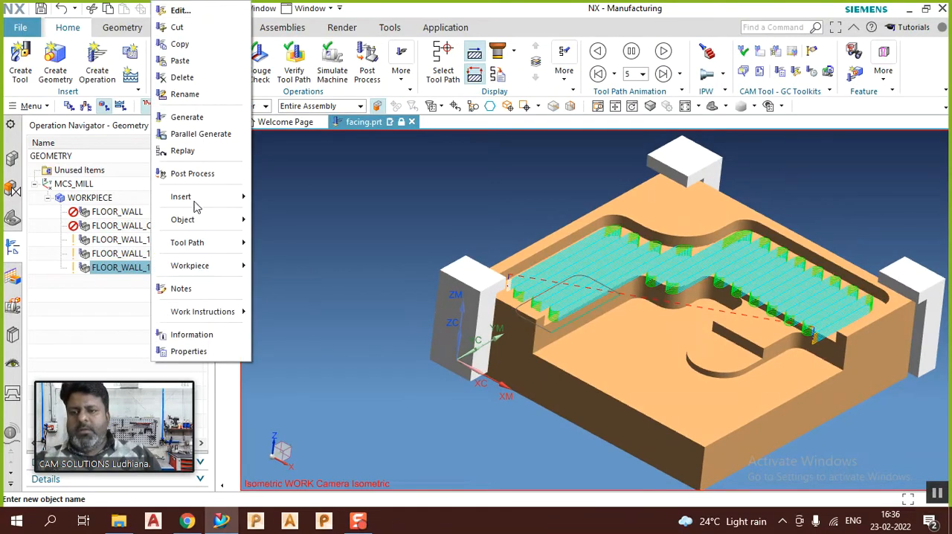
left_click(195, 62)
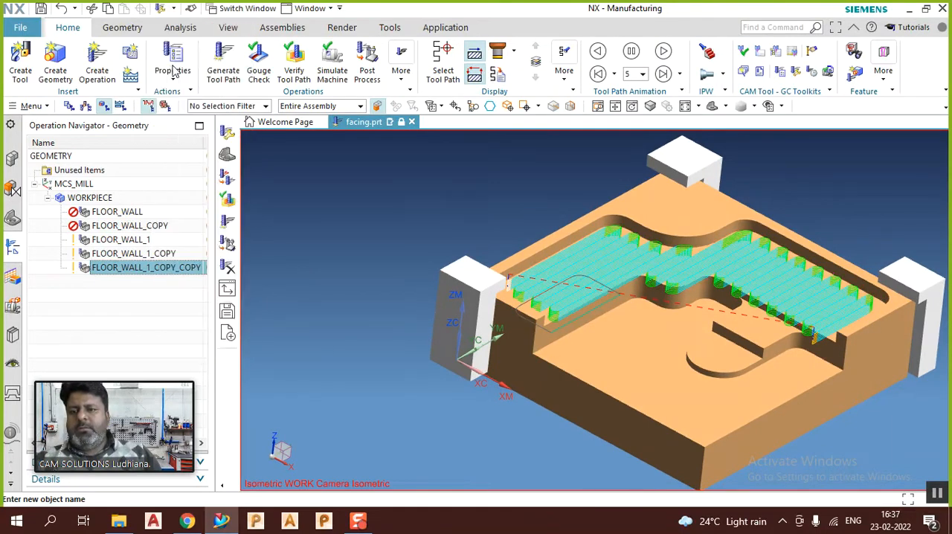
right_click(133, 268)
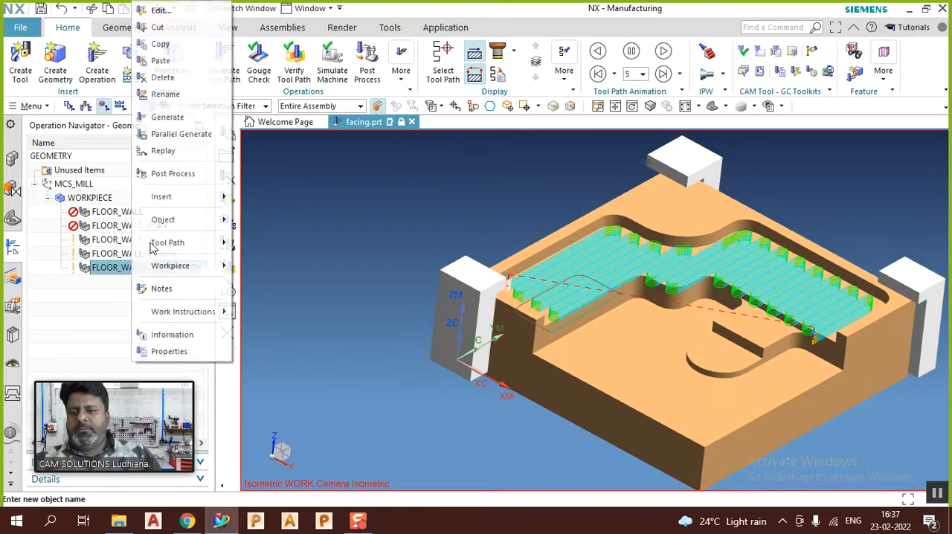
left_click(169, 61)
Step: Edit the newest Floor Wall copy and add the large lower floor, semicircular step and small raised step to its existing cut area set
left_click(139, 282)
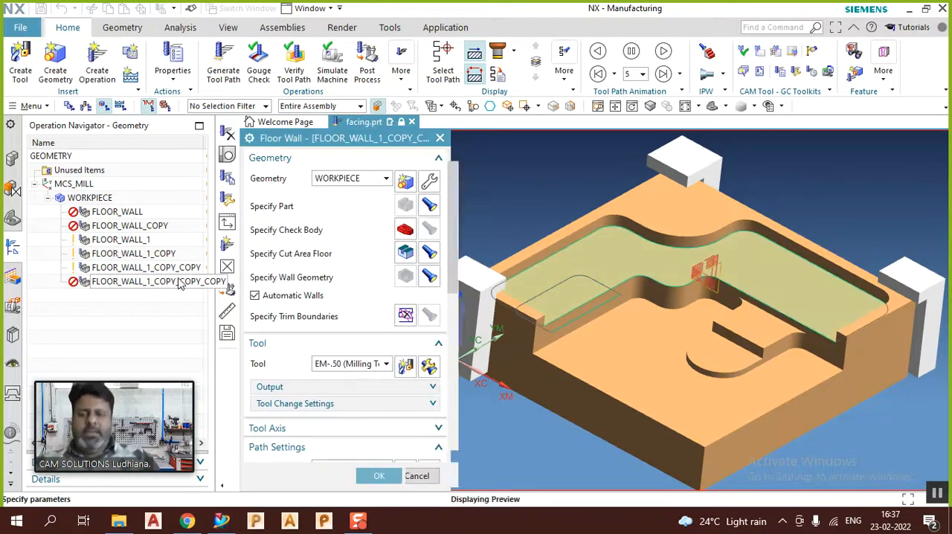
left_click(405, 254)
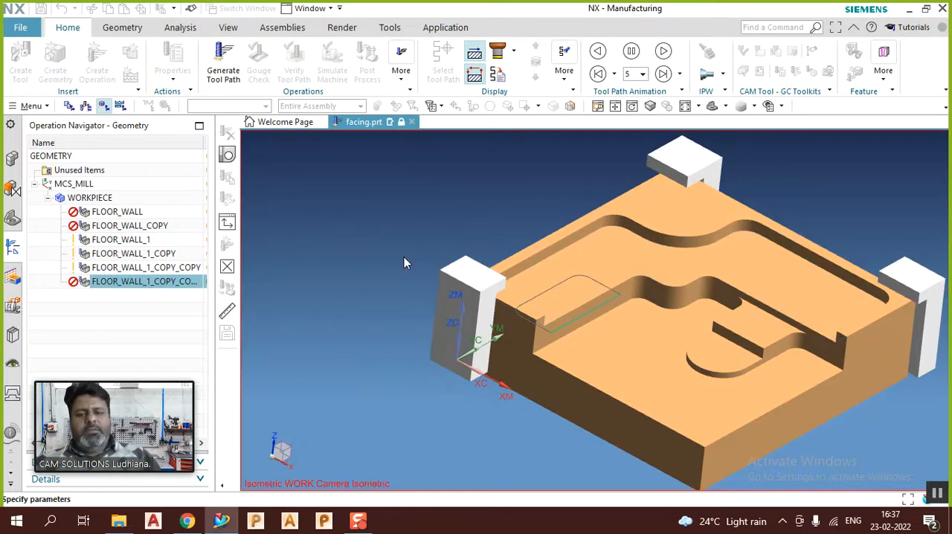
left_click(311, 268)
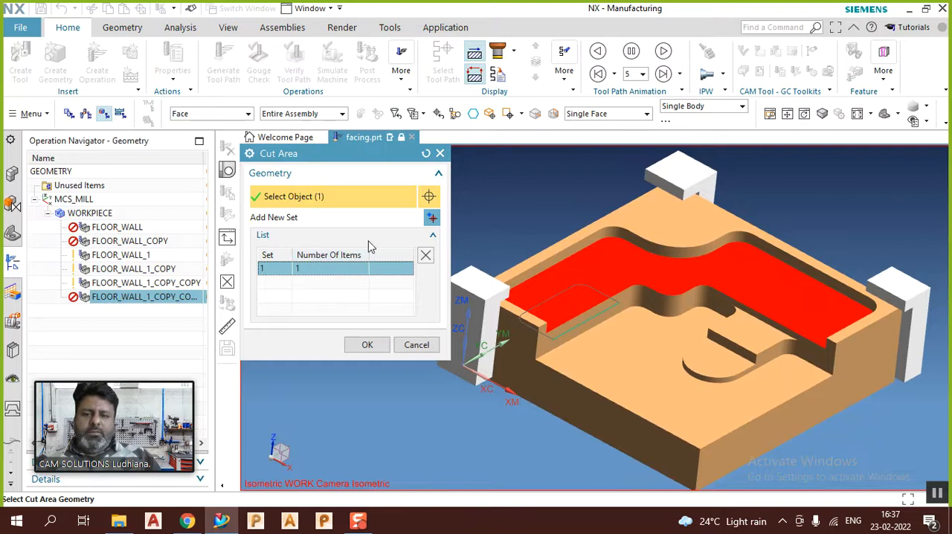
left_click(646, 339)
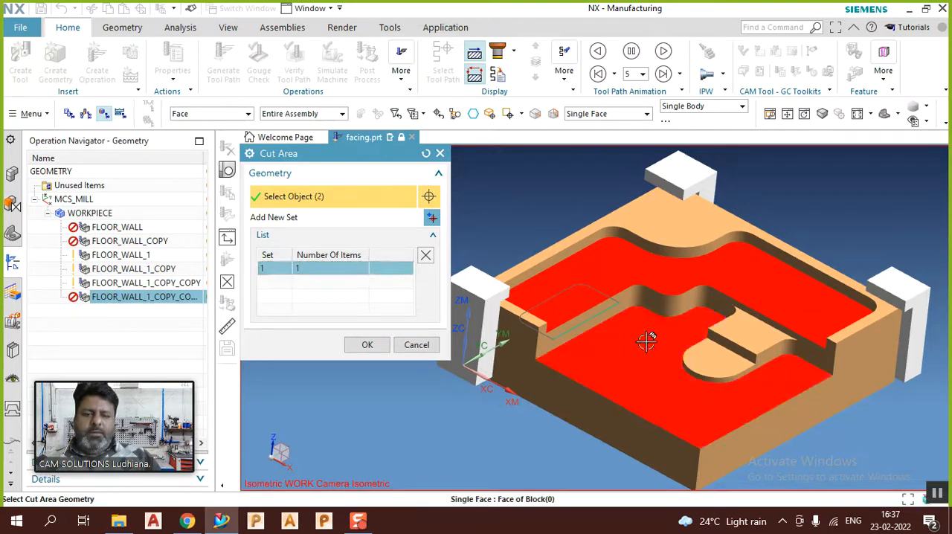
left_click(716, 358)
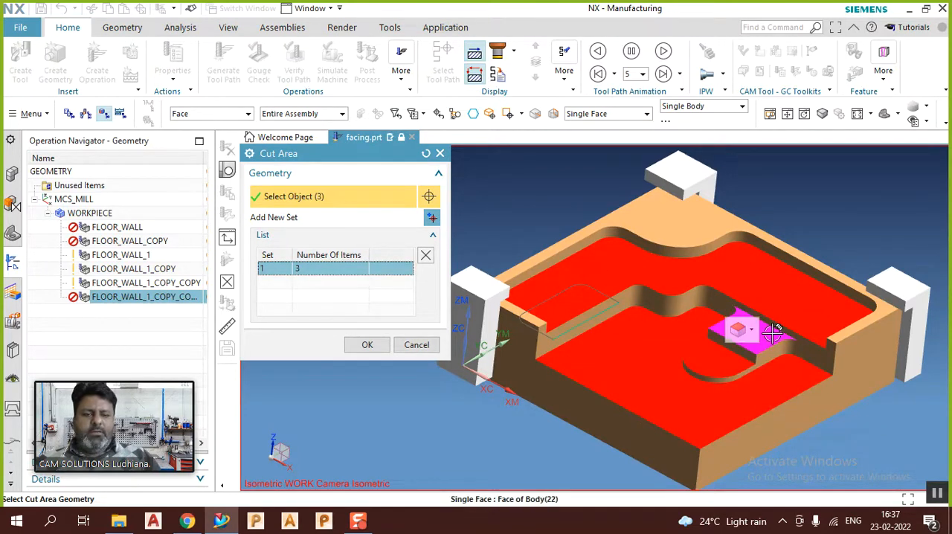
left_click(774, 333)
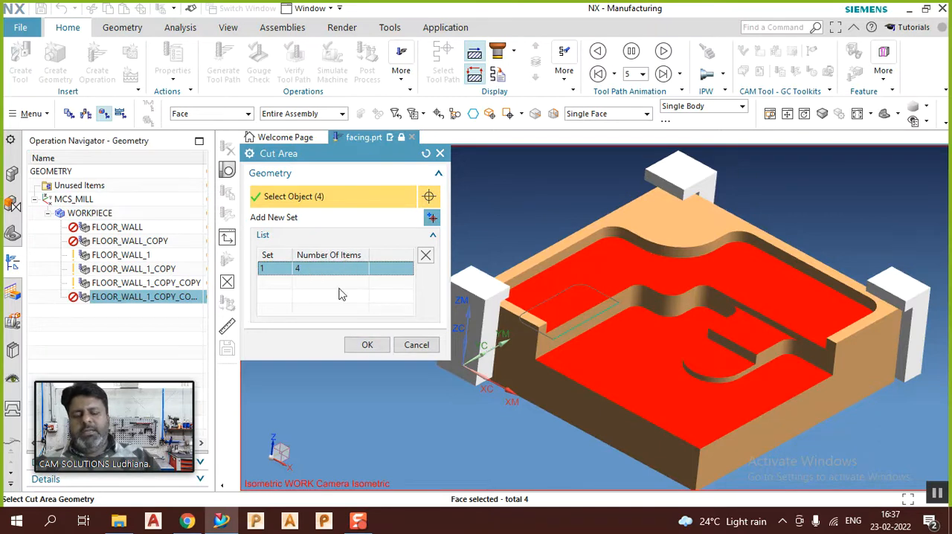
left_click(378, 344)
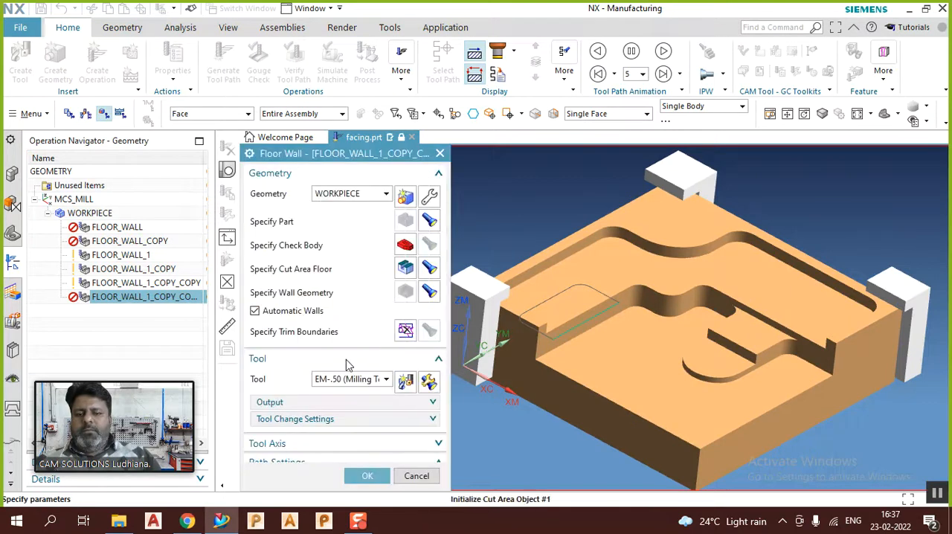
Step: Generate the Zig Zag tool path for the four selected floors and inspect its passes and transfer moves in 3D
scroll(346, 360, "down", 5)
left_click(309, 424)
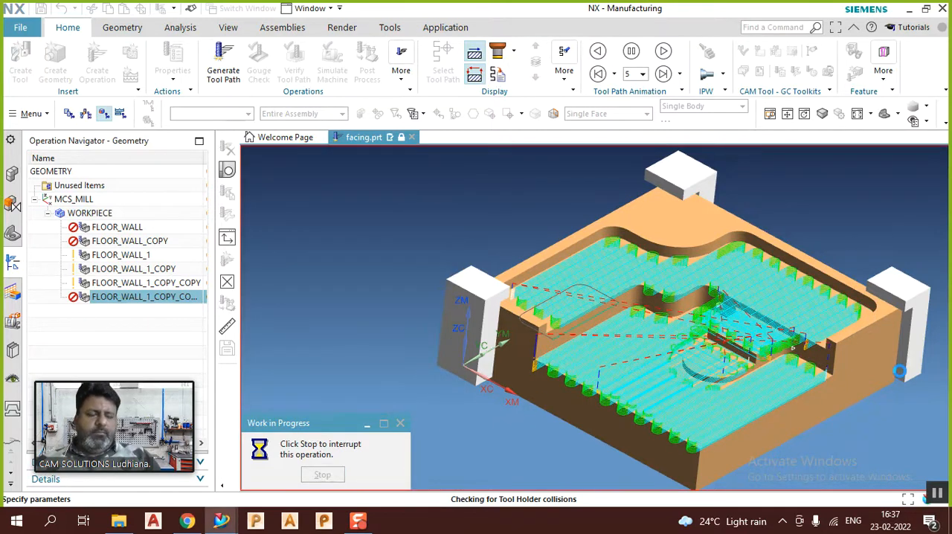
scroll(774, 339, "up", 4)
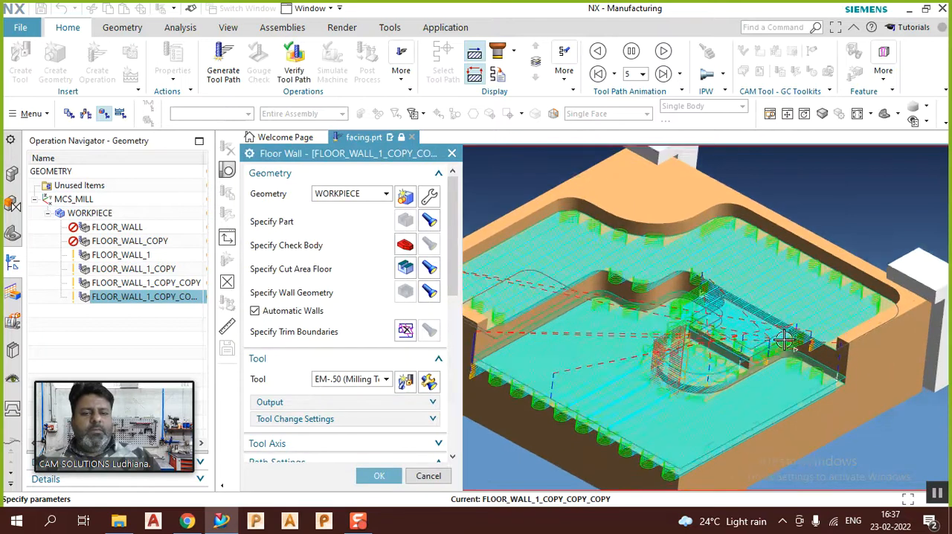
middle_click_drag(757, 337, 789, 288)
scroll(790, 289, "up", 2)
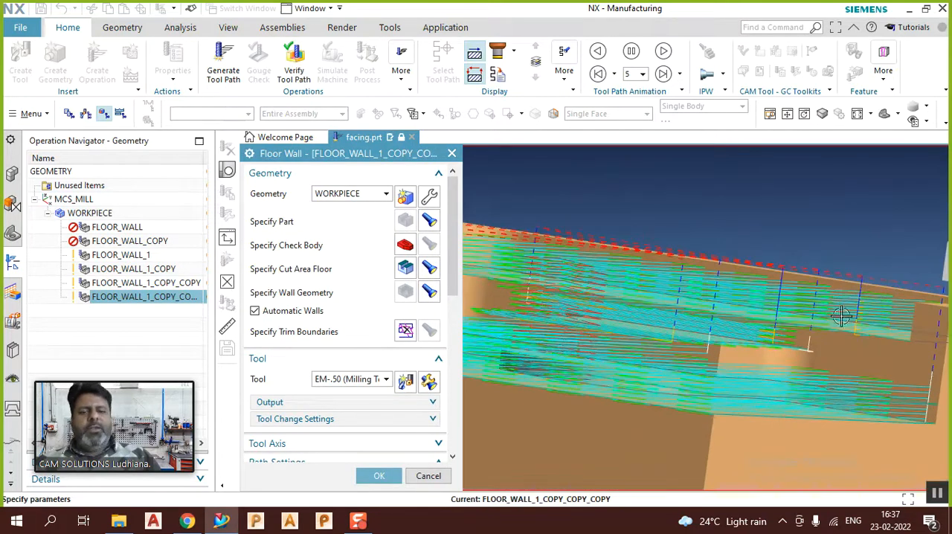
scroll(831, 304, "down", 3)
middle_click_drag(744, 273, 557, 275)
scroll(530, 306, "up", 1)
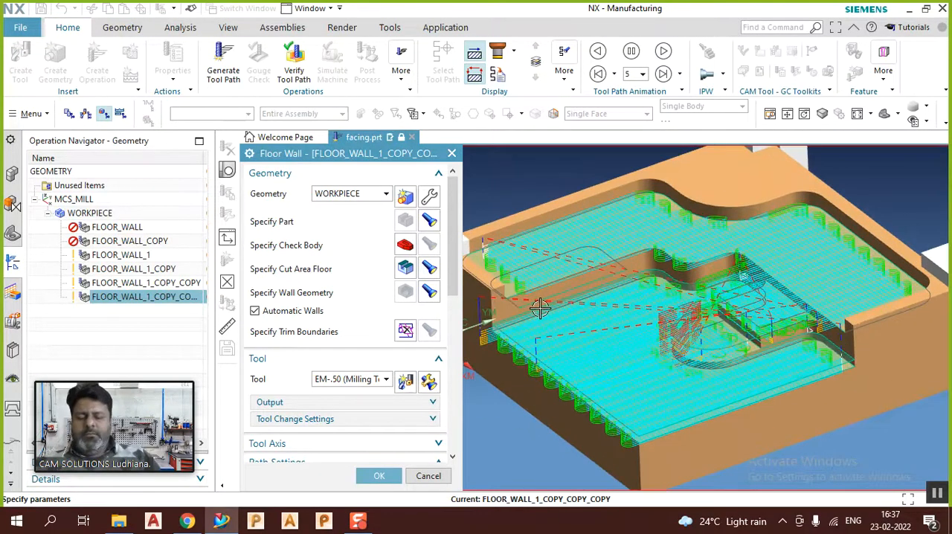
scroll(603, 294, "down", 2)
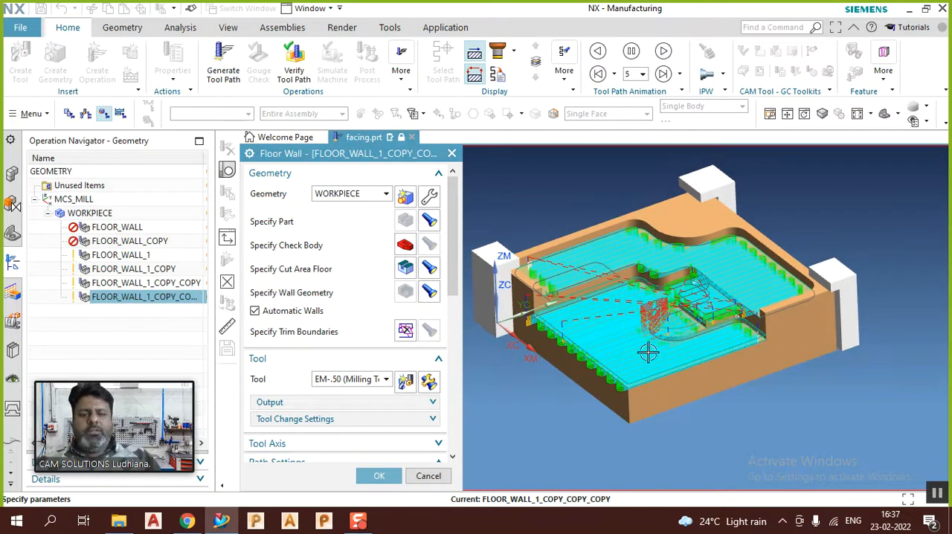
middle_click_drag(620, 338, 620, 333)
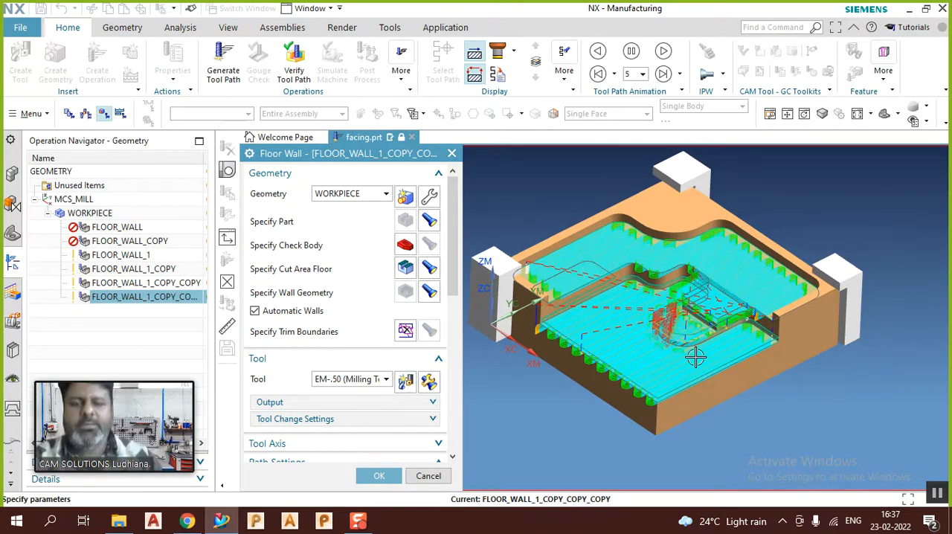
scroll(599, 269, "up", 3)
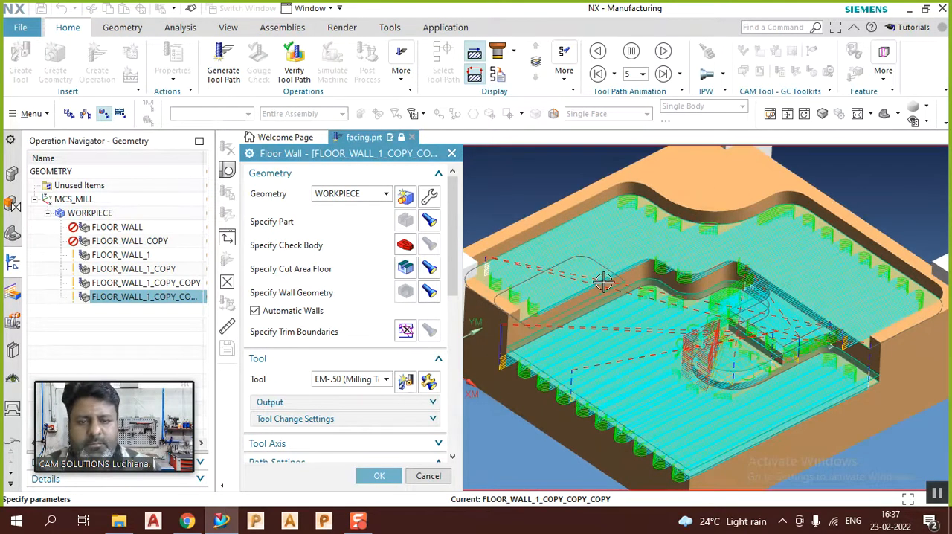
Step: Examine the cut levels above each floor from the side and in a straight front view
middle_click_drag(619, 327, 615, 266)
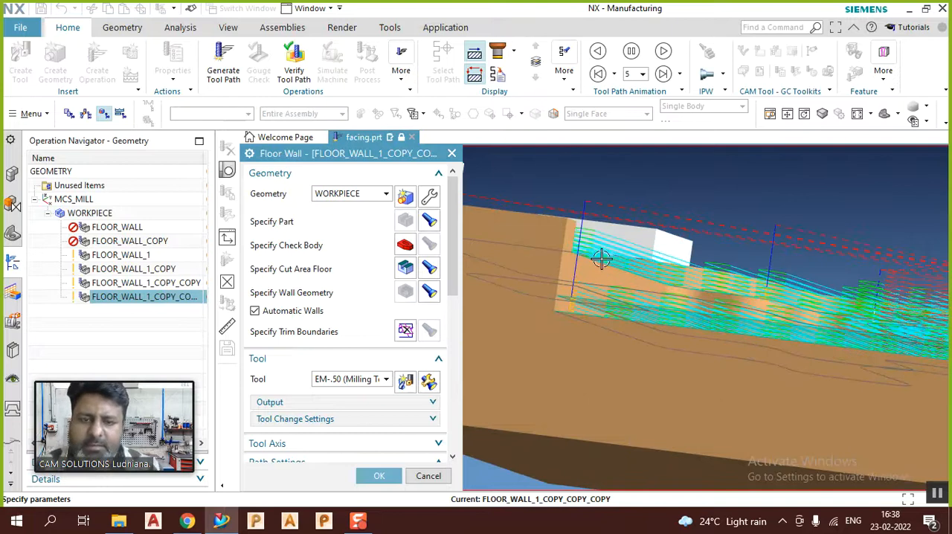
key("F8")
scroll(617, 224, "down", 2)
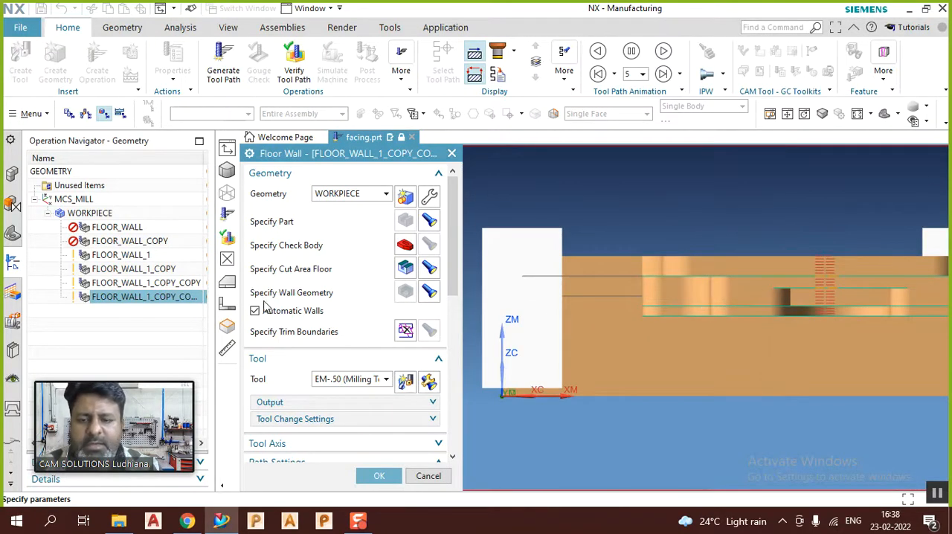
Step: Set the Floor Blank Thickness to 0.5 and regenerate the tool path to compare its cut levels from the front
scroll(283, 315, "down", 5)
left_click(405, 367)
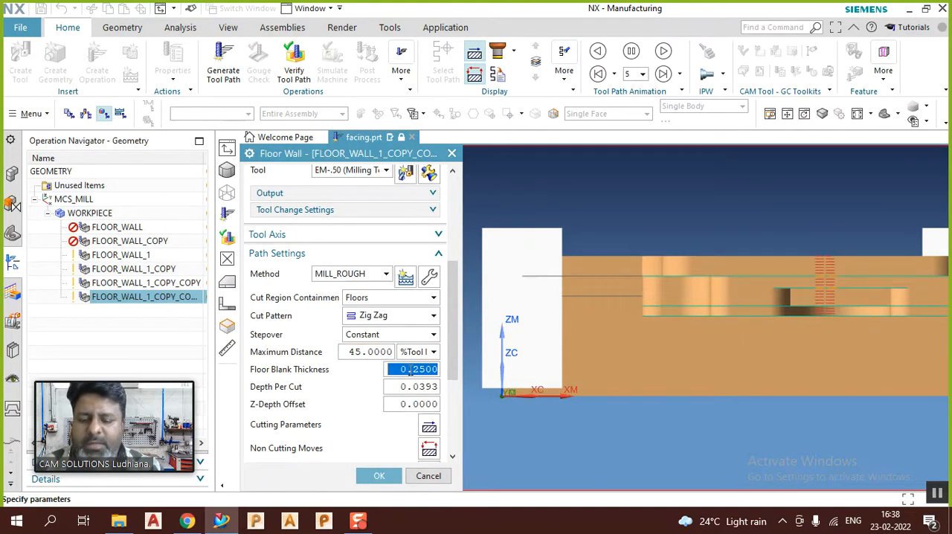
type(".5")
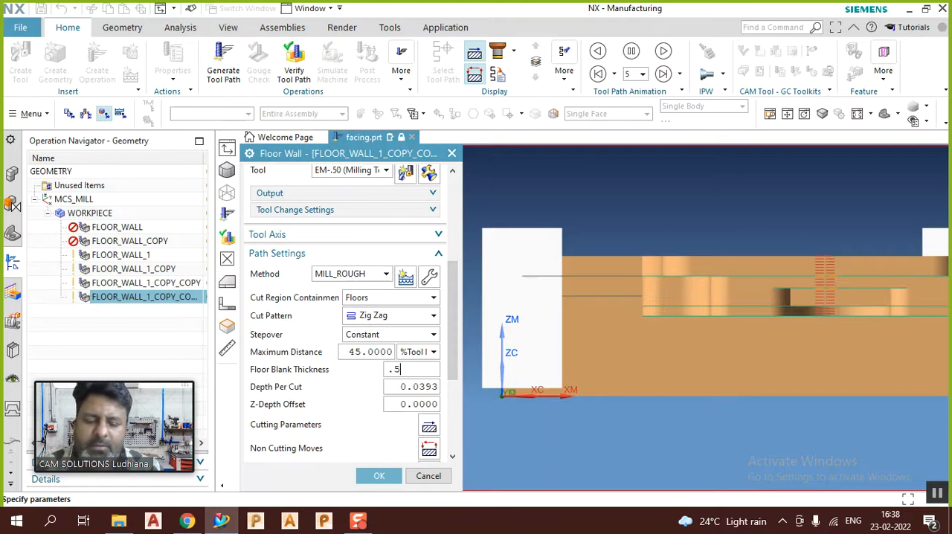
key("Return")
scroll(347, 389, "down", 5)
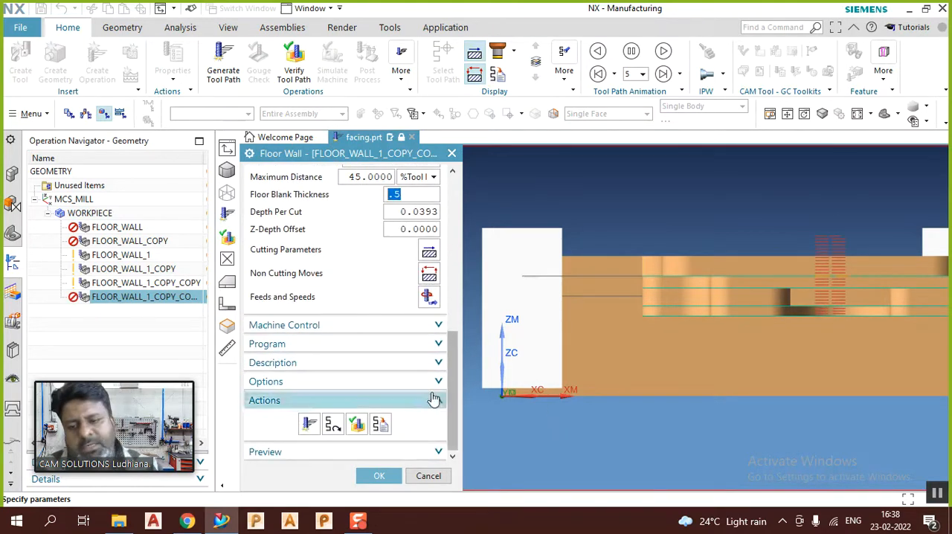
left_click(309, 423)
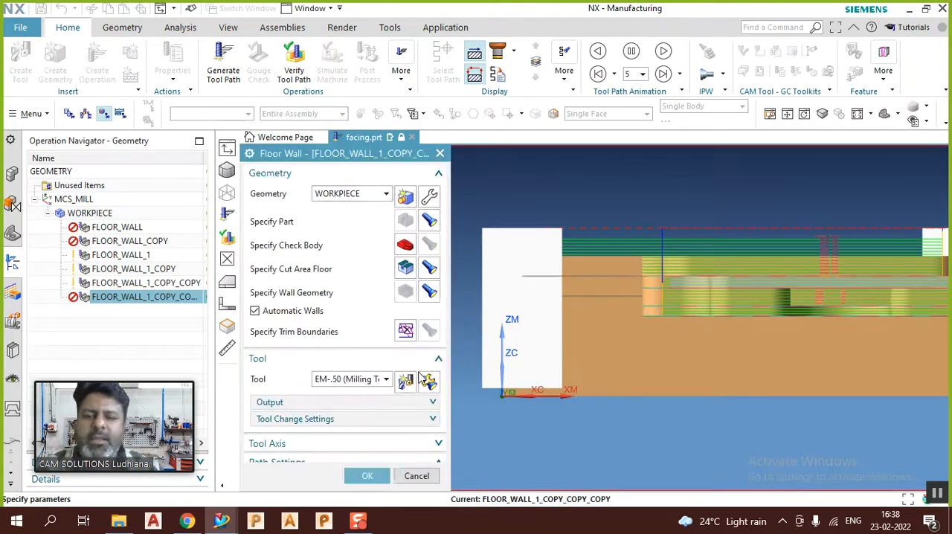
scroll(590, 225, "down", 3)
scroll(590, 225, "up", 1)
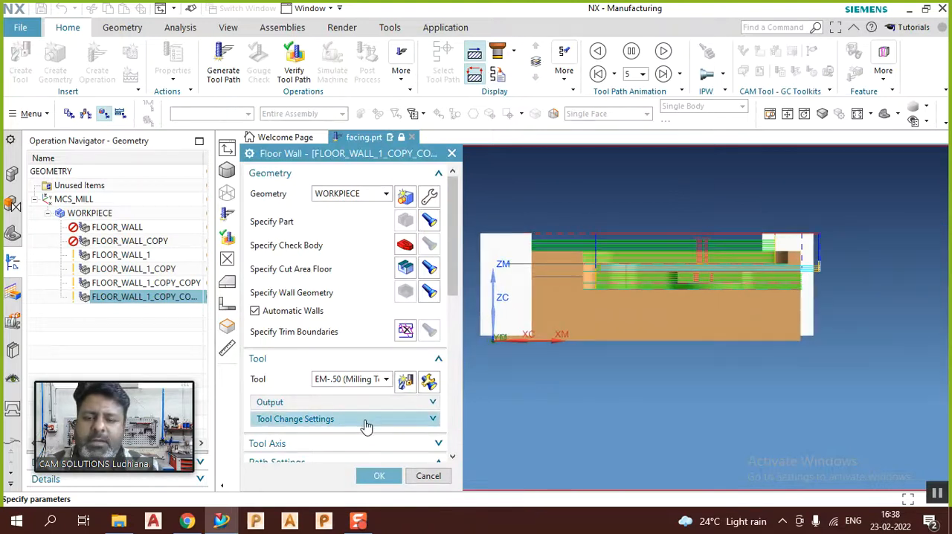
Step: Set the Floor Blank Thickness to 0.25 in the Path Settings
scroll(366, 423, "down", 5)
scroll(373, 424, "down", 1)
double_click(428, 329)
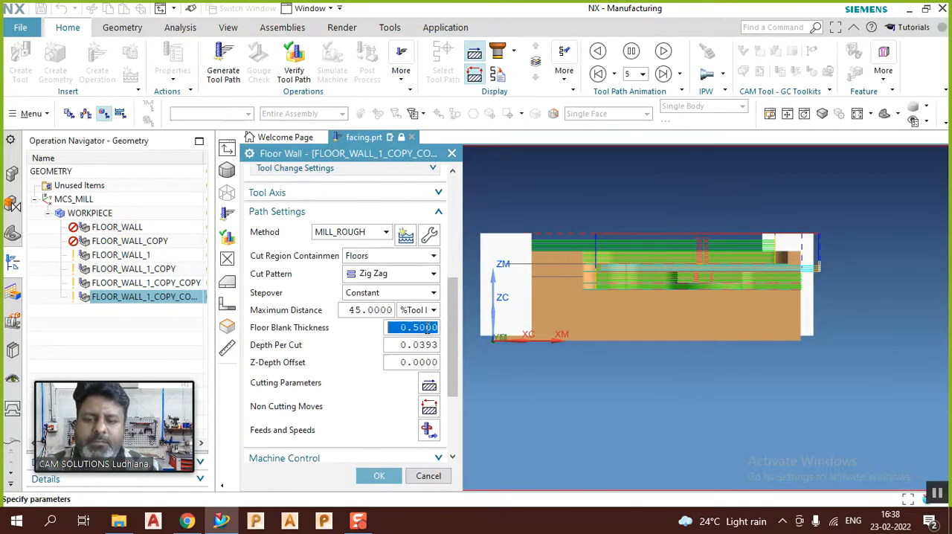
type(".")
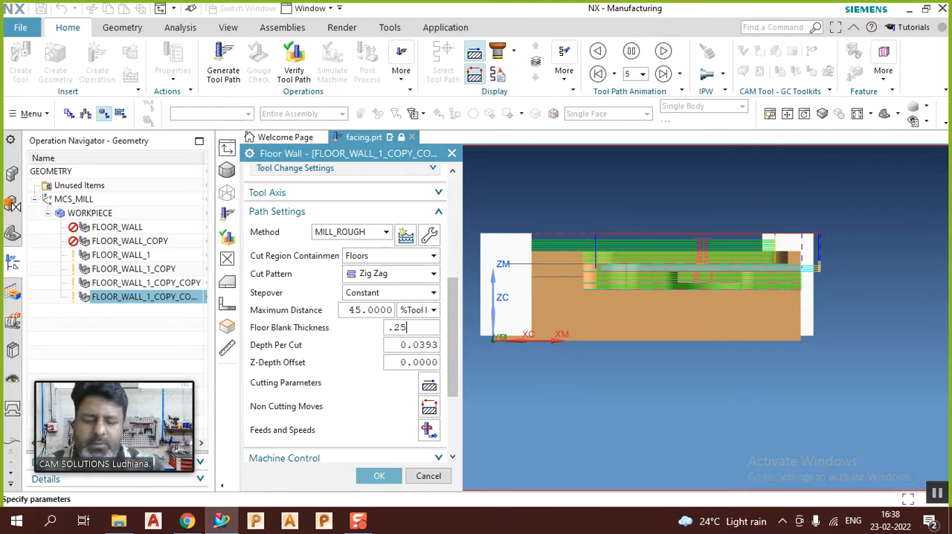
type("25")
key("Return")
Step: Remove the combined set from the cut area floors and select only the large curved upper floor as the first set
scroll(353, 267, "up", 4)
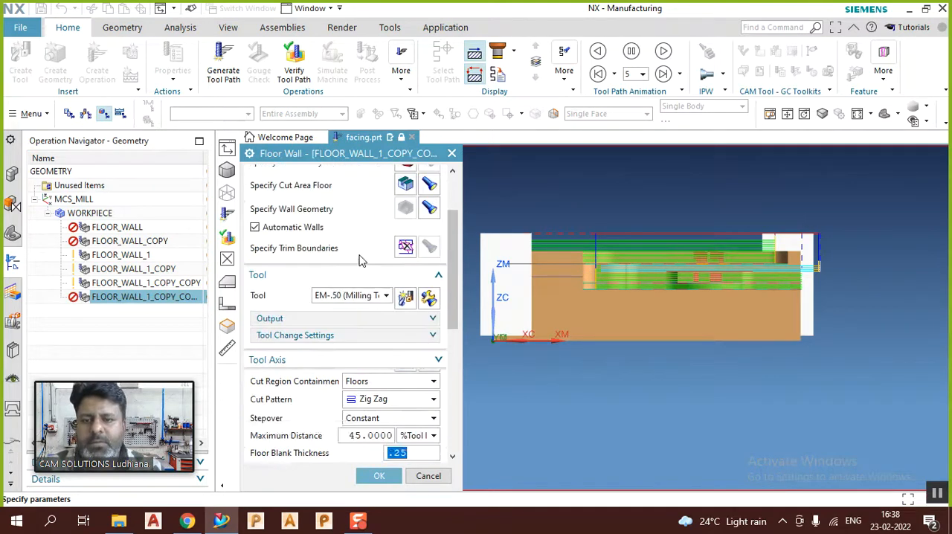
left_click(407, 185)
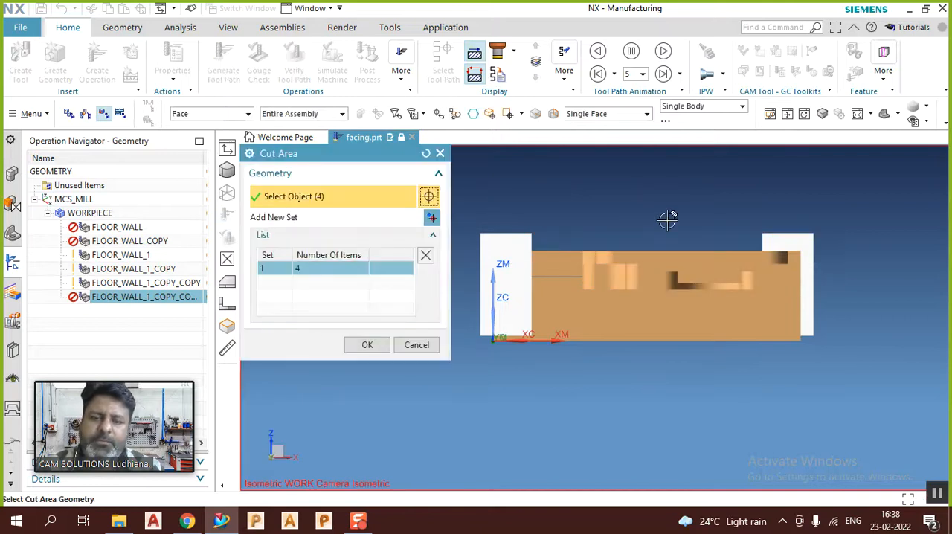
middle_click_drag(674, 222, 632, 234)
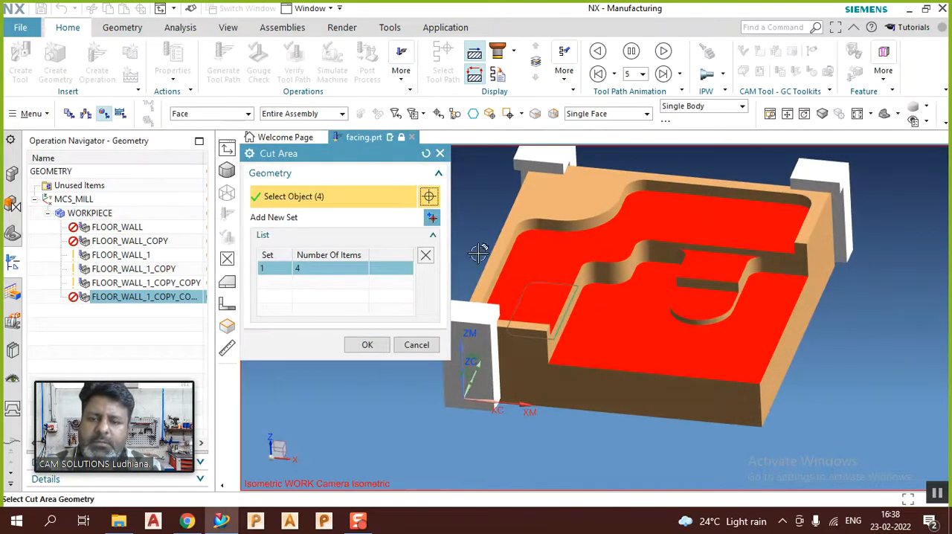
left_click(426, 255)
left_click(493, 271)
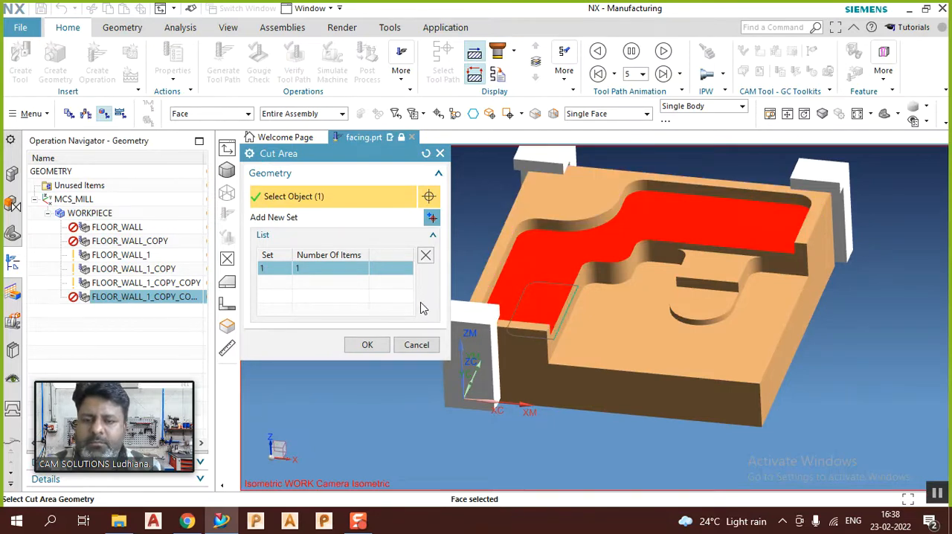
Step: Add the raised step, the semicircular step and the large lower floor as separate cut area sets and accept them
left_click(432, 218)
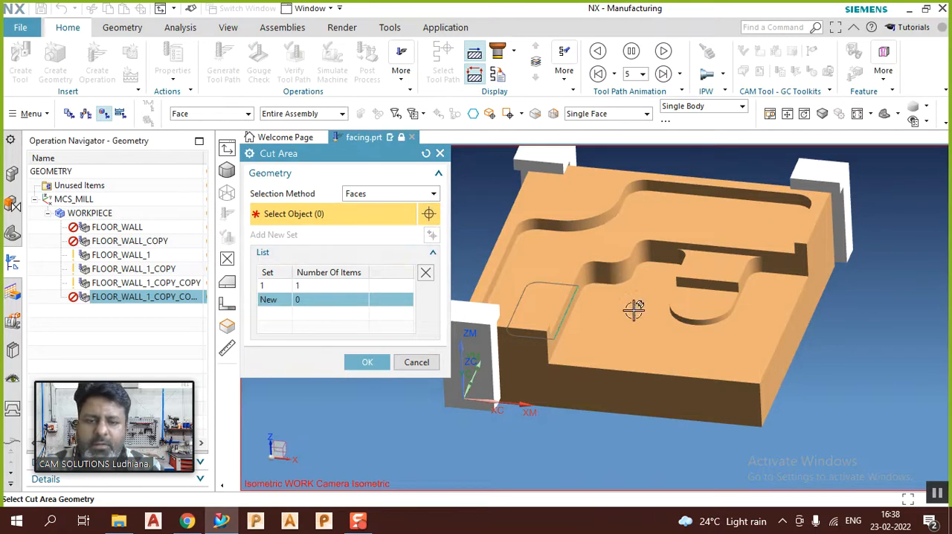
left_click(688, 292)
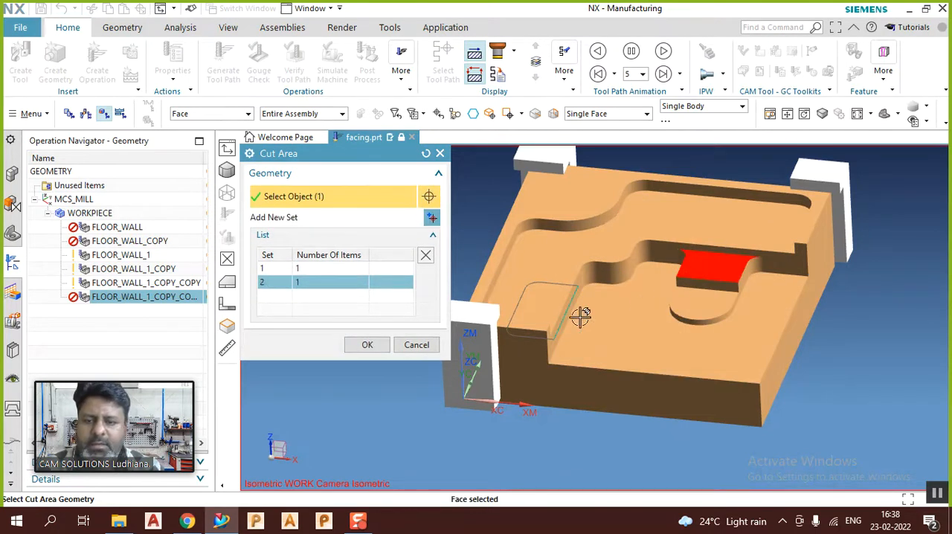
left_click(431, 219)
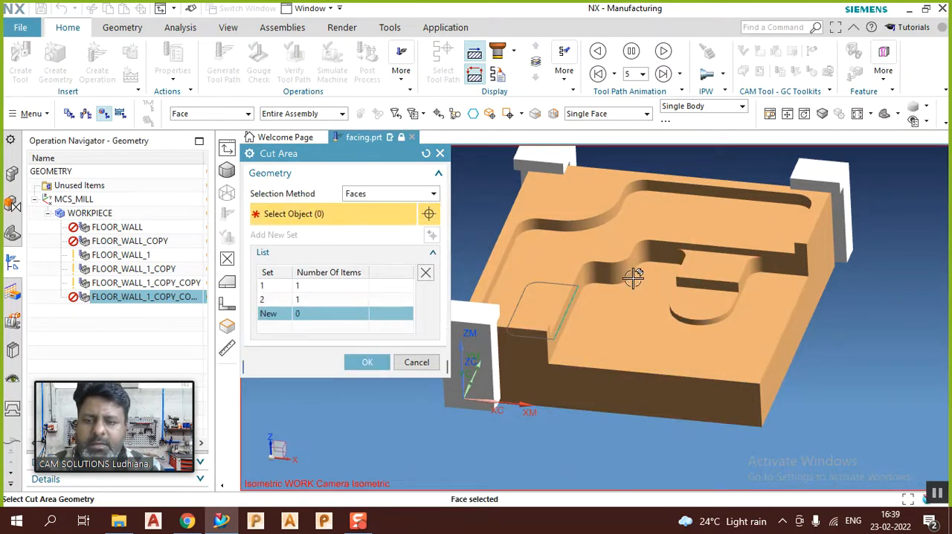
left_click(715, 305)
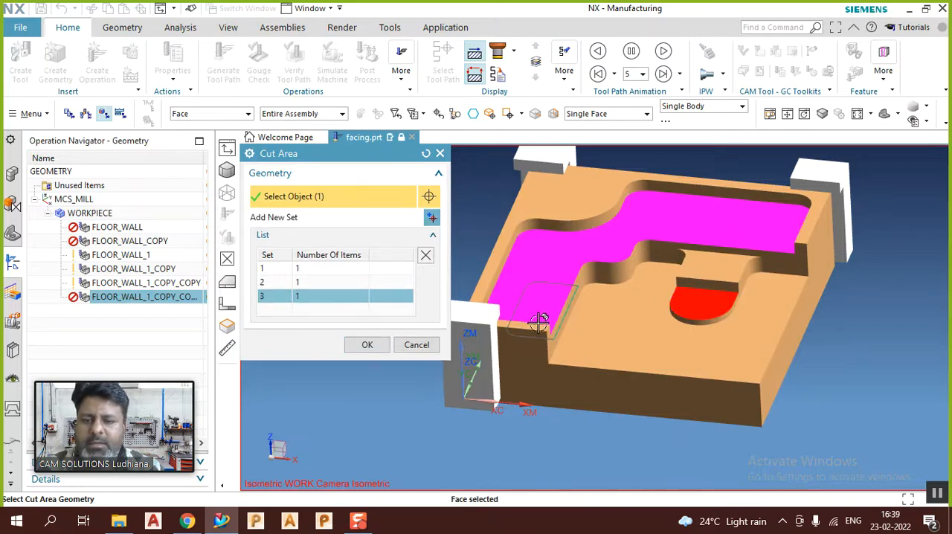
left_click(431, 218)
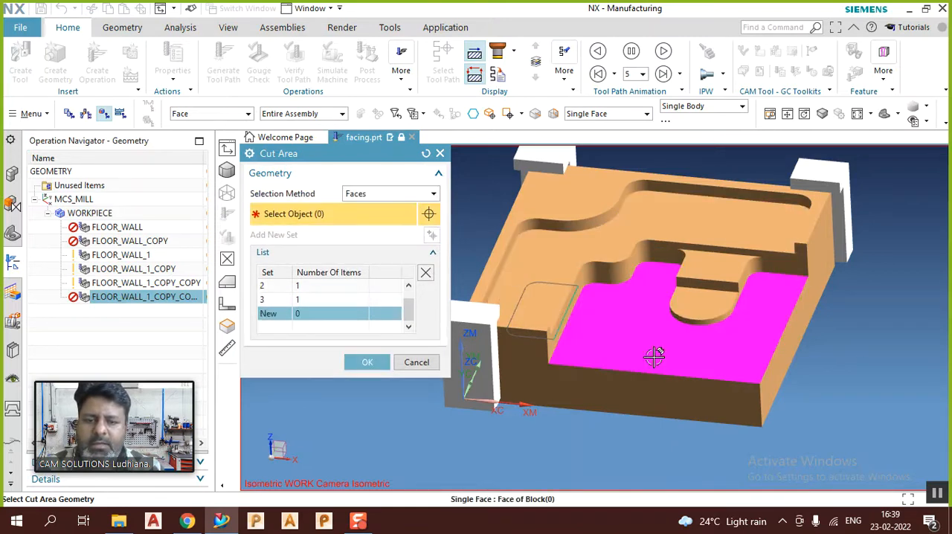
left_click(655, 354)
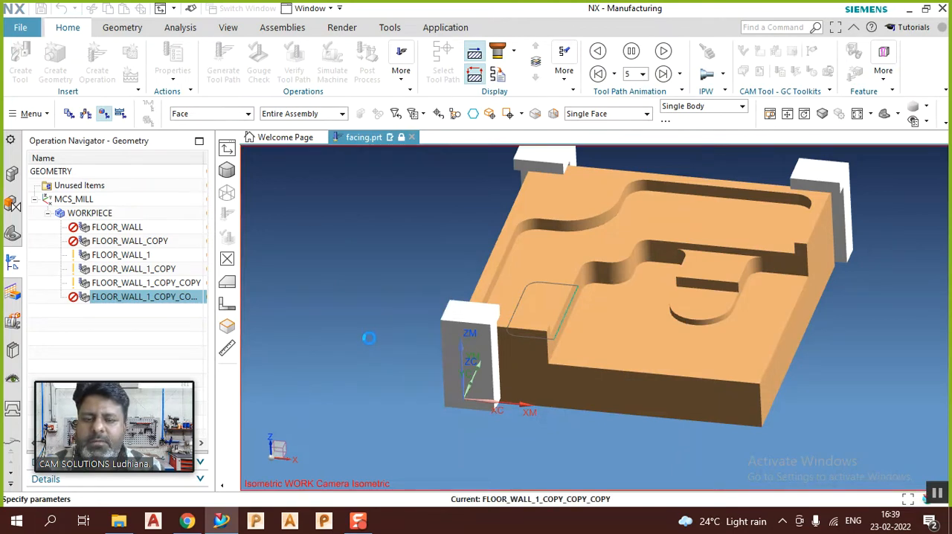
Step: Regenerate the tool path with the four floors defined as separate cut area sets
scroll(368, 357, "down", 3)
scroll(366, 363, "down", 5)
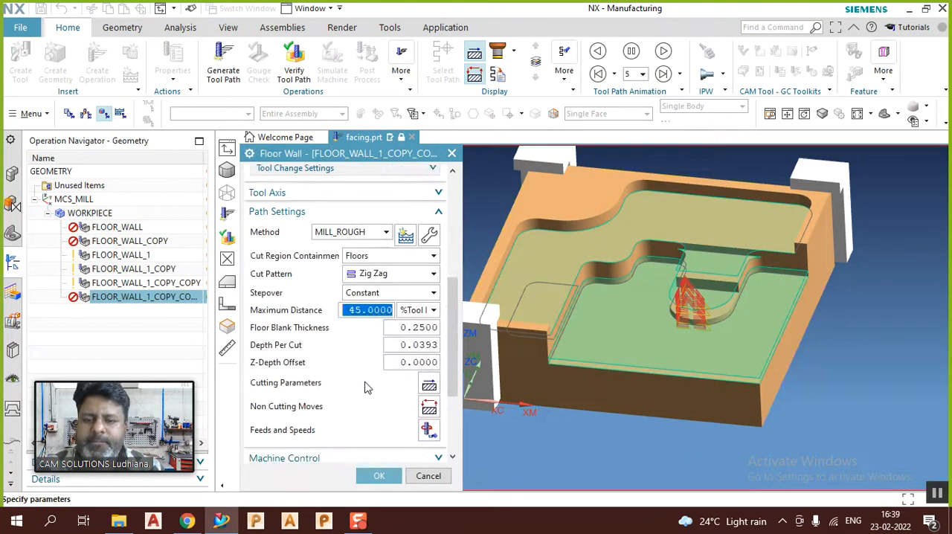
left_click(310, 424)
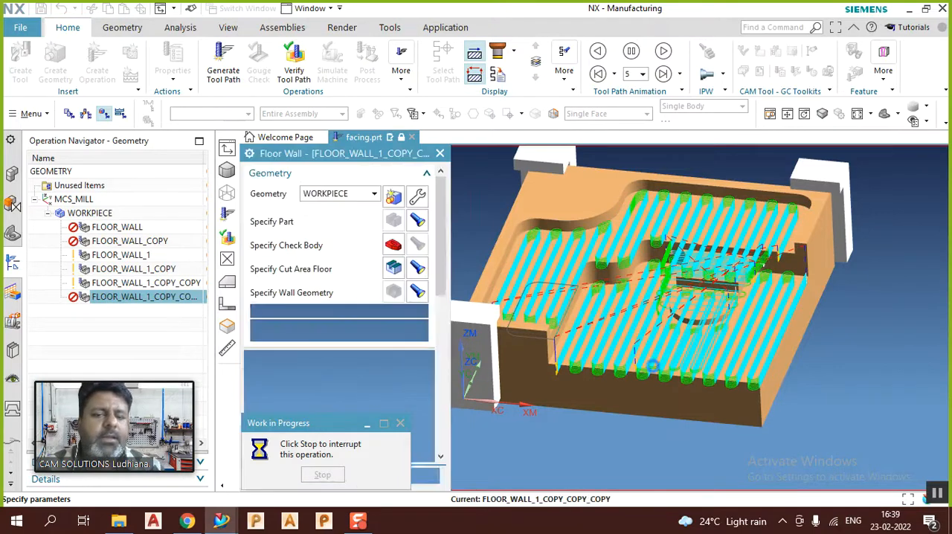
Step: Accept the Floor Wall operation with the four separate cut area sets and inspect its tool path
middle_click_drag(731, 312, 668, 325)
middle_click(708, 328)
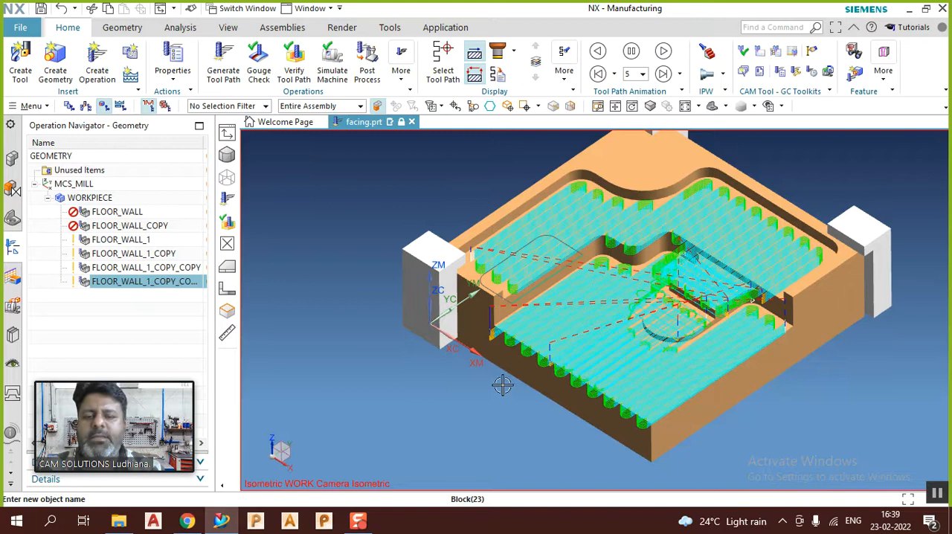
middle_click_drag(489, 392, 491, 389)
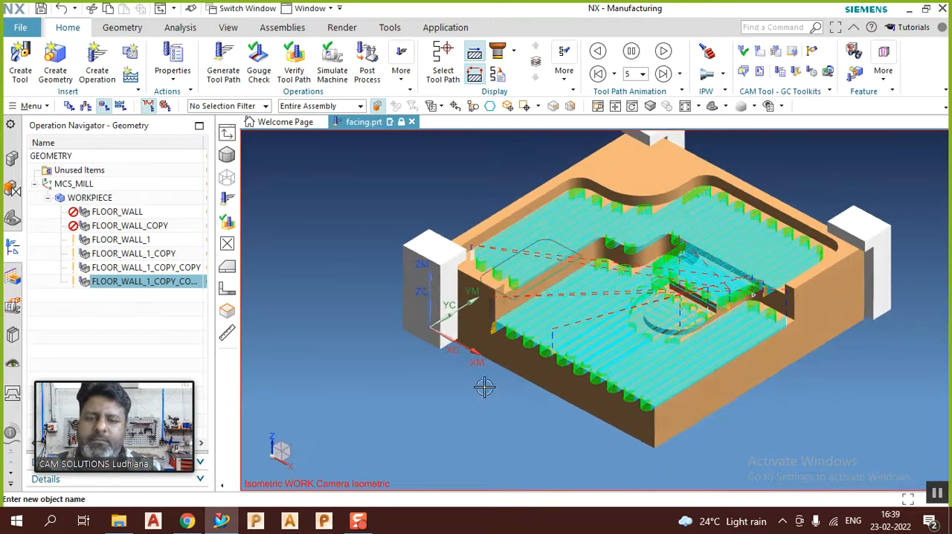
scroll(448, 392, "down", 2)
scroll(439, 332, "up", 1)
scroll(440, 332, "up", 1)
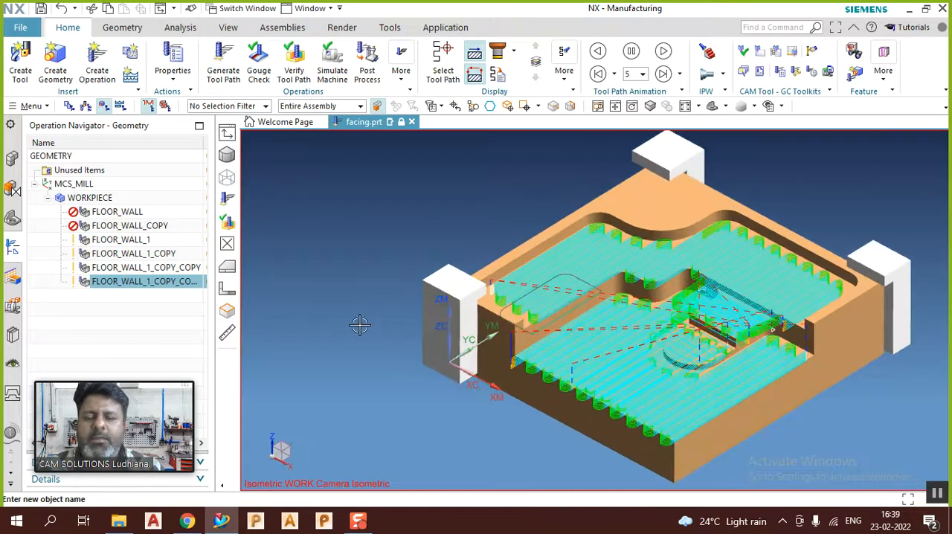
Step: Edit the last operation's cut area floors, removing every set except the large curved upper floor
double_click(141, 281)
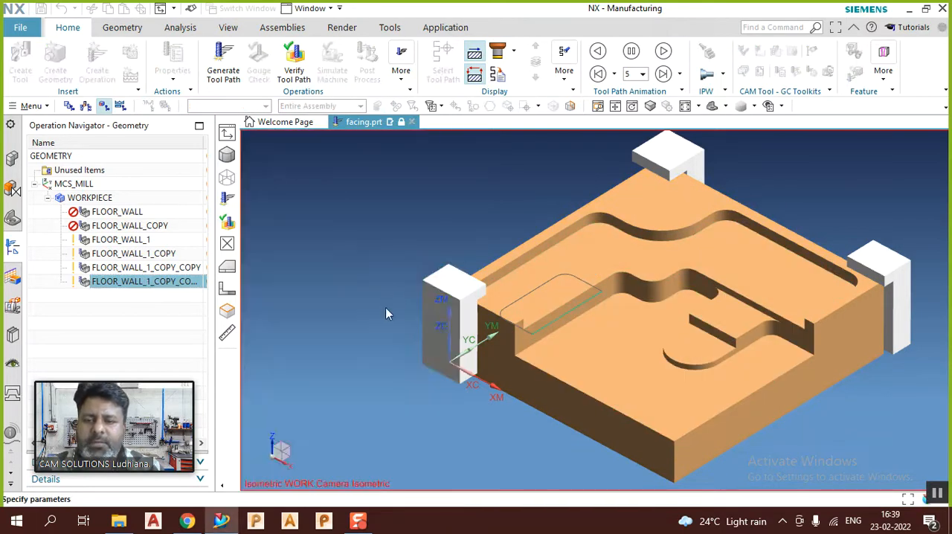
left_click(423, 261)
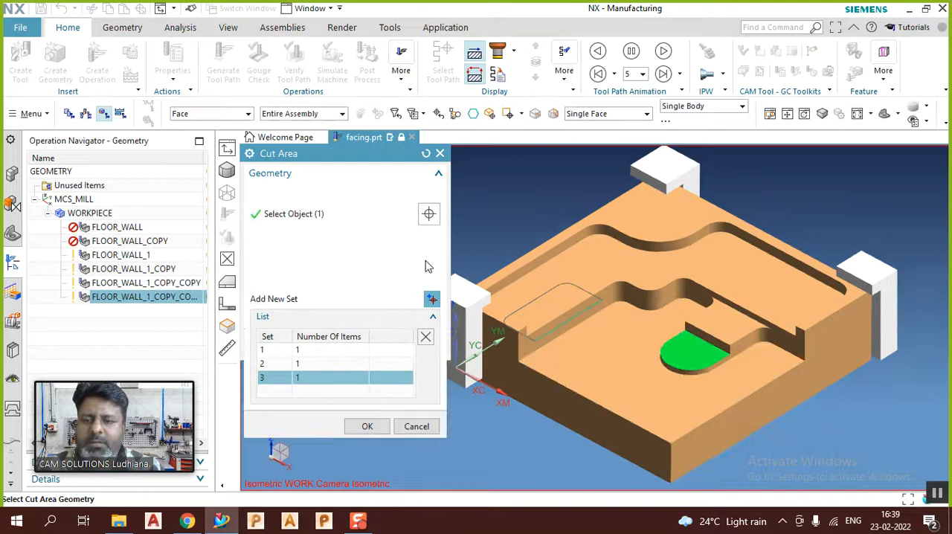
left_click(422, 258)
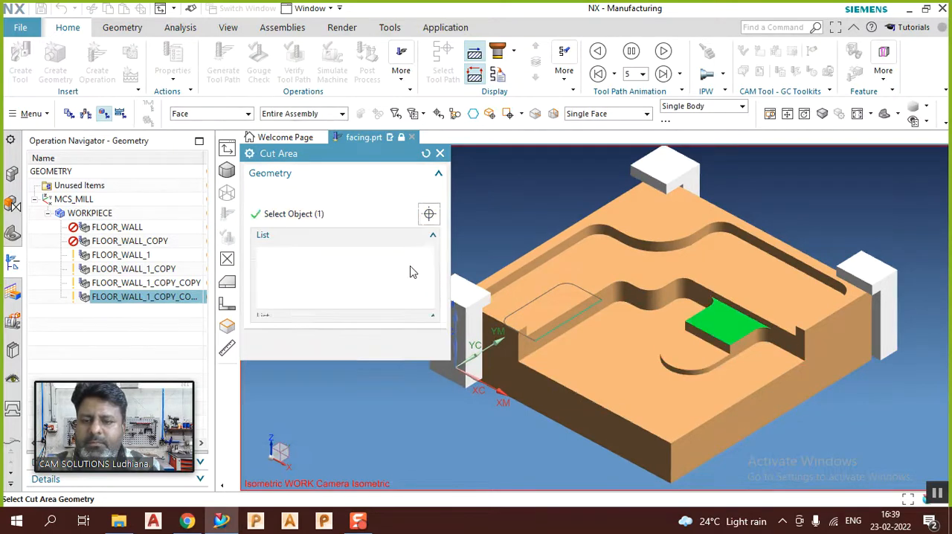
left_click(425, 256)
left_click(367, 346)
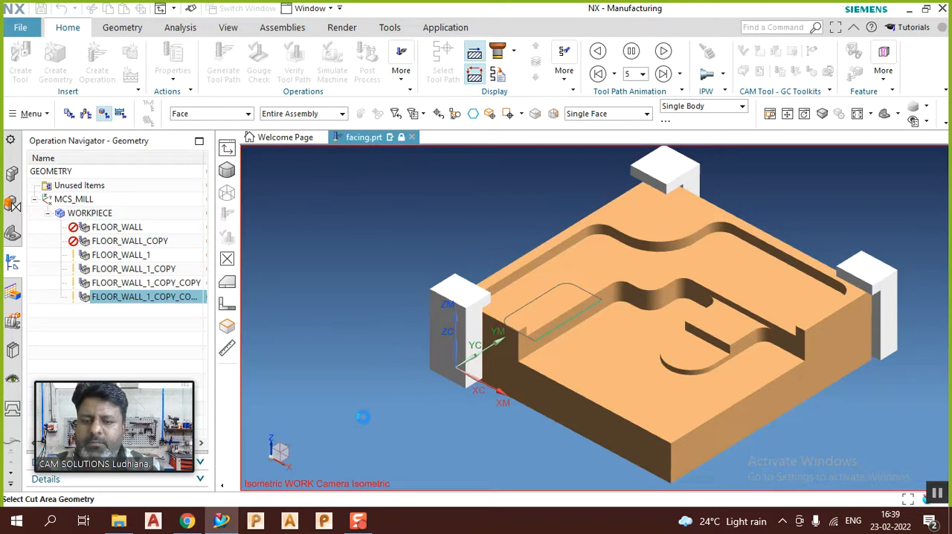
Step: Regenerate the tool path for the curved upper floor and accept the operation
scroll(383, 417, "down", 5)
scroll(383, 416, "down", 3)
left_click(309, 422)
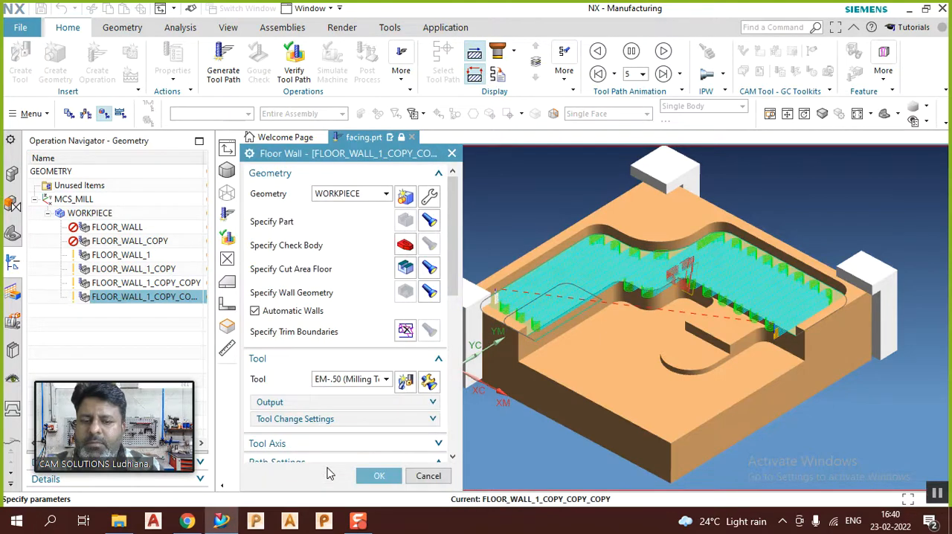
left_click(379, 475)
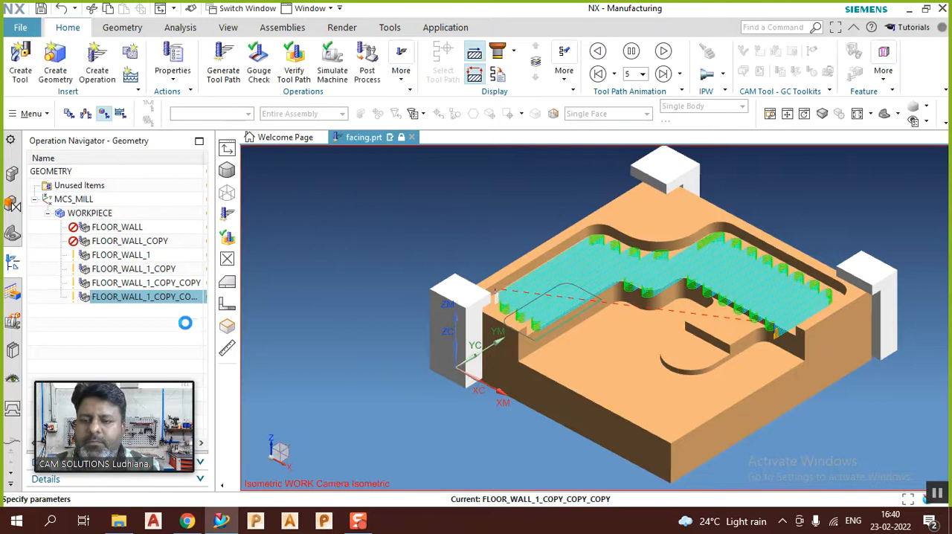
Step: Copy the last Floor Wall operation, paste the duplicate below it and open it for editing
right_click(136, 292)
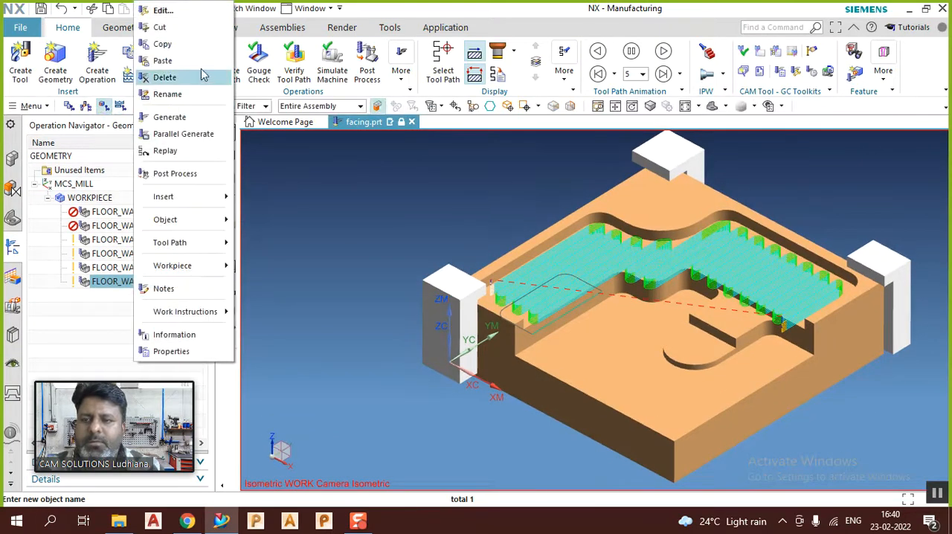
left_click(188, 48)
right_click(129, 285)
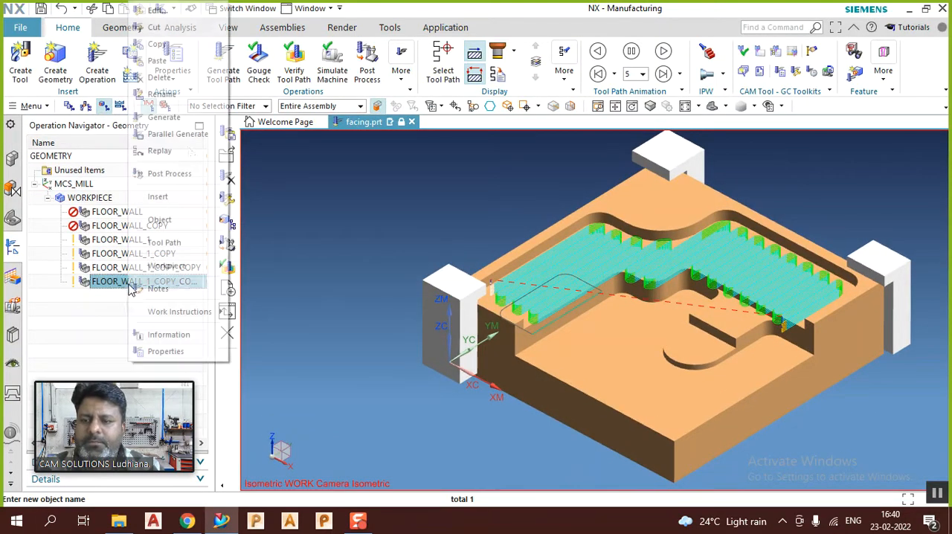
left_click(177, 61)
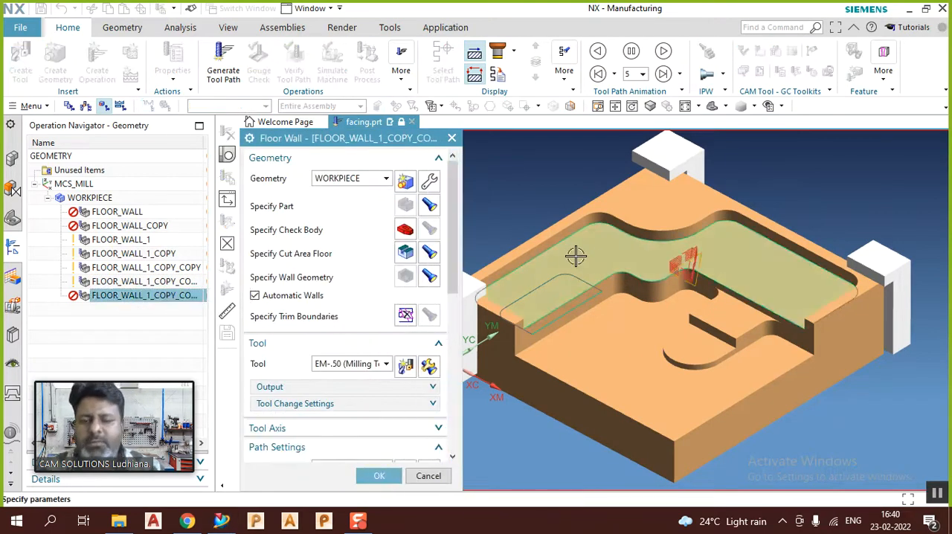
Step: Replace the duplicate's cut area floor with the large lower floor around the raised step
left_click(401, 248)
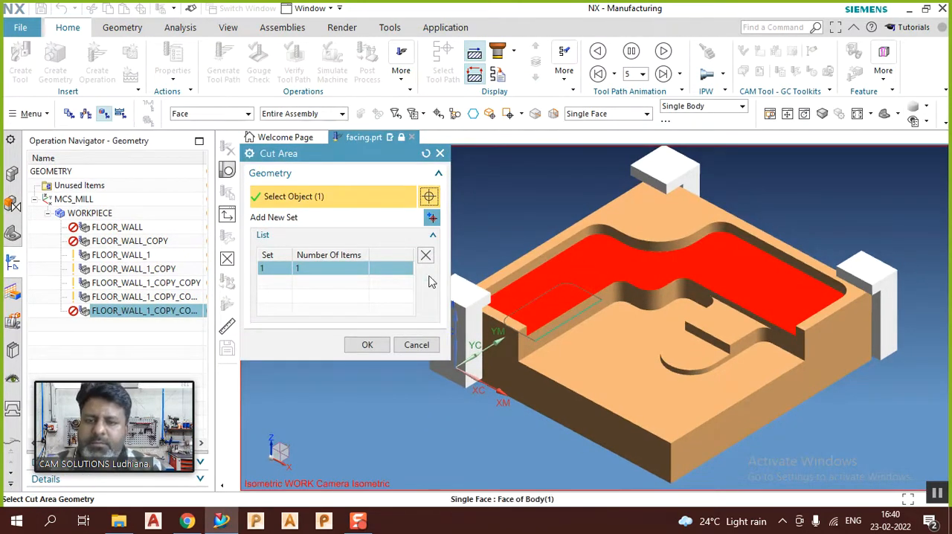
left_click(427, 258)
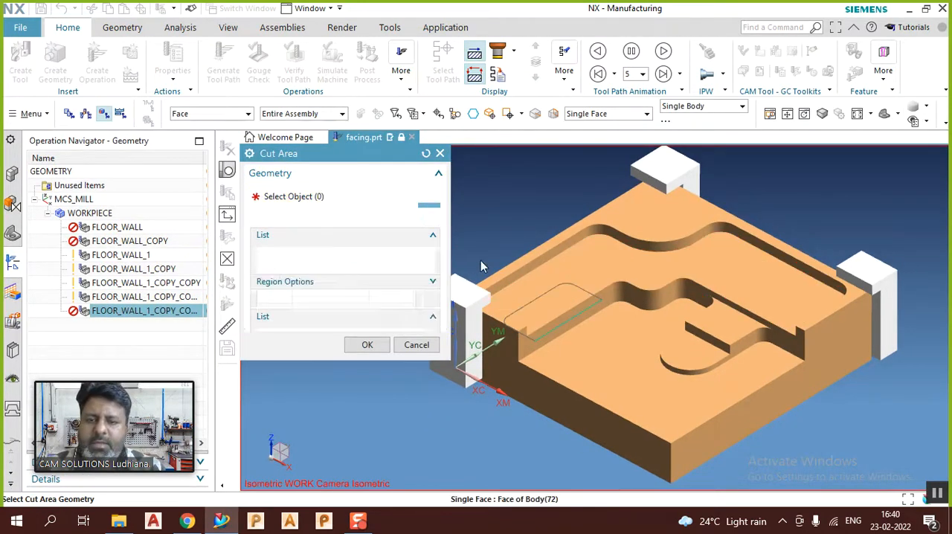
left_click(633, 355)
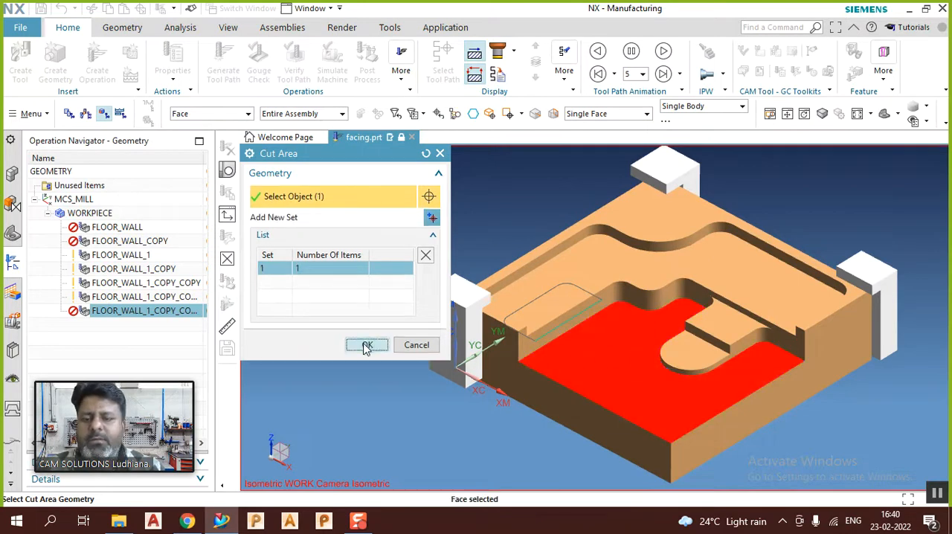
left_click(364, 360)
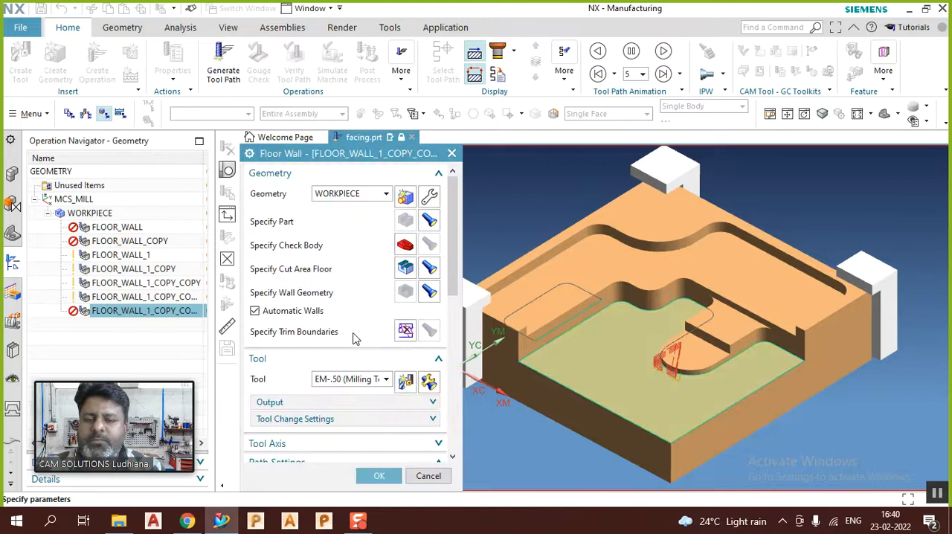
Step: Set the Floor Blank Thickness of the lower floor operation to 0.65
scroll(357, 334, "down", 5)
scroll(351, 340, "down", 4)
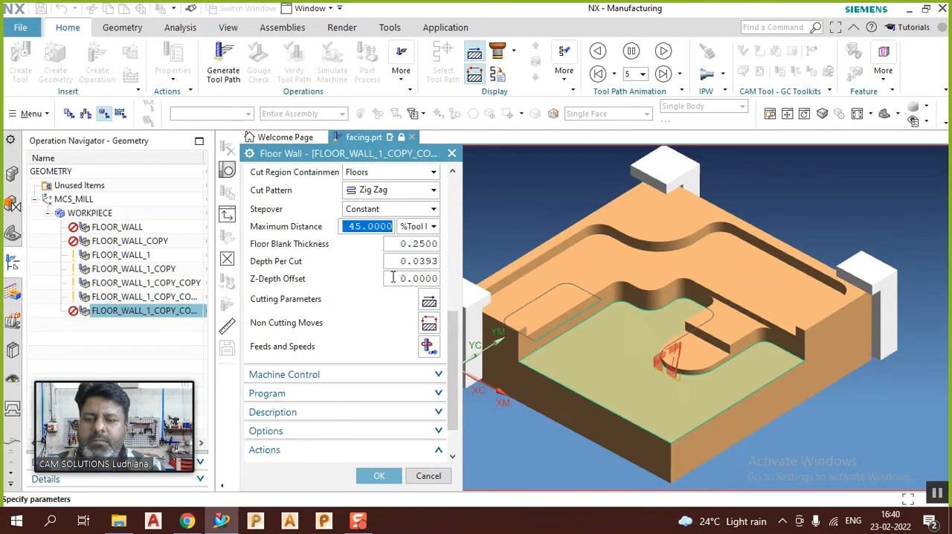
left_click(420, 248)
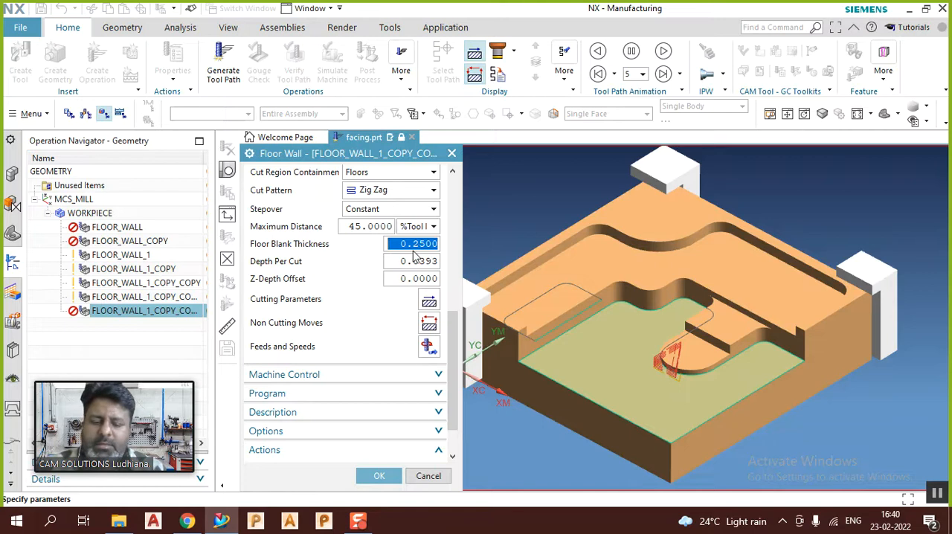
type(".")
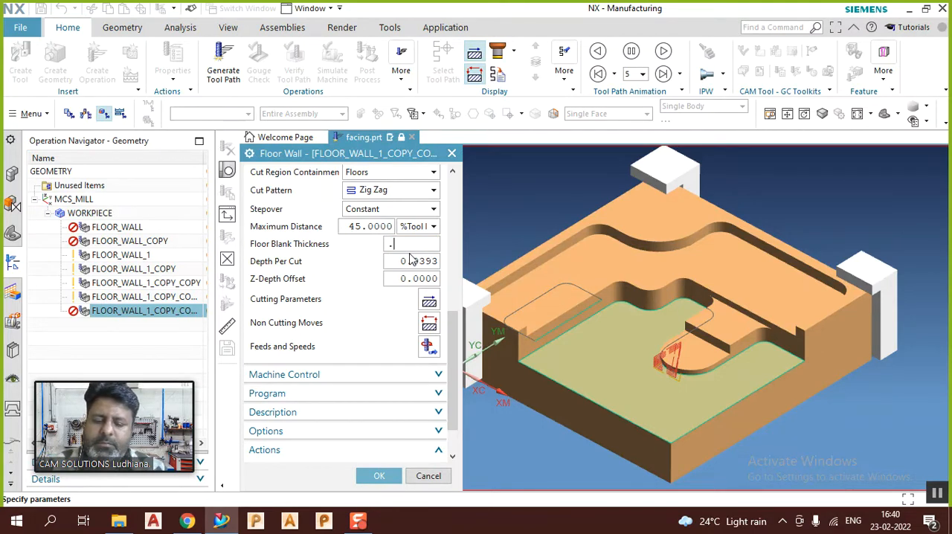
type("65")
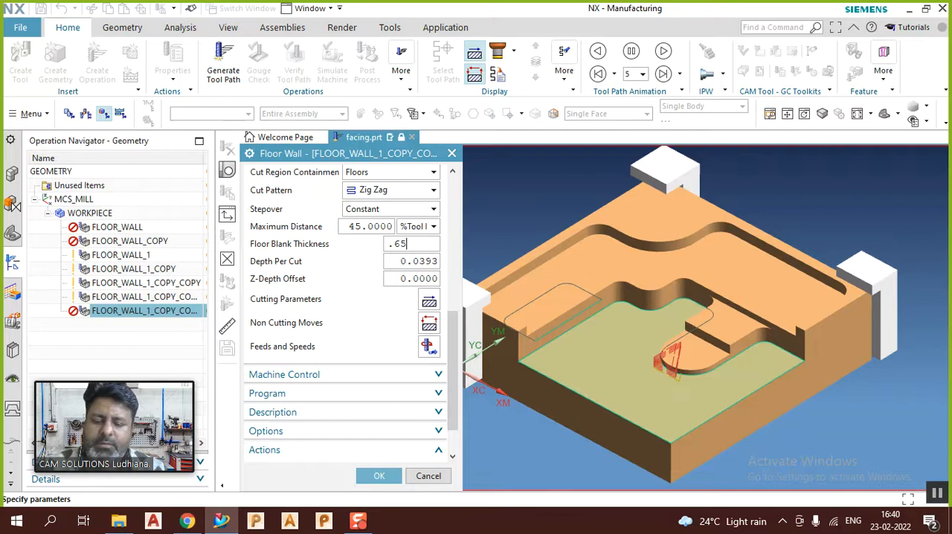
key("Return")
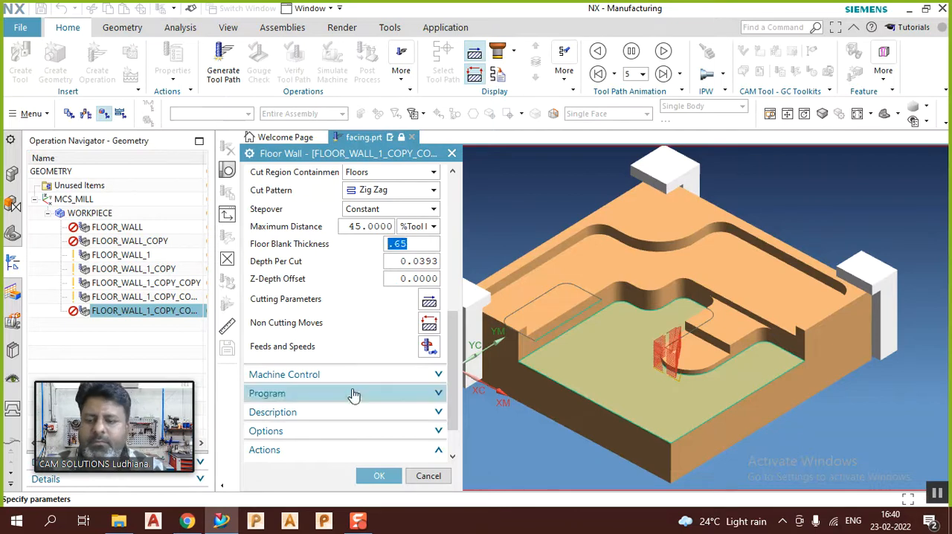
Step: Generate the tool path for the lower floor, accept the operation, inspect the cuts and clear the selection
scroll(353, 394, "down", 2)
left_click(309, 424)
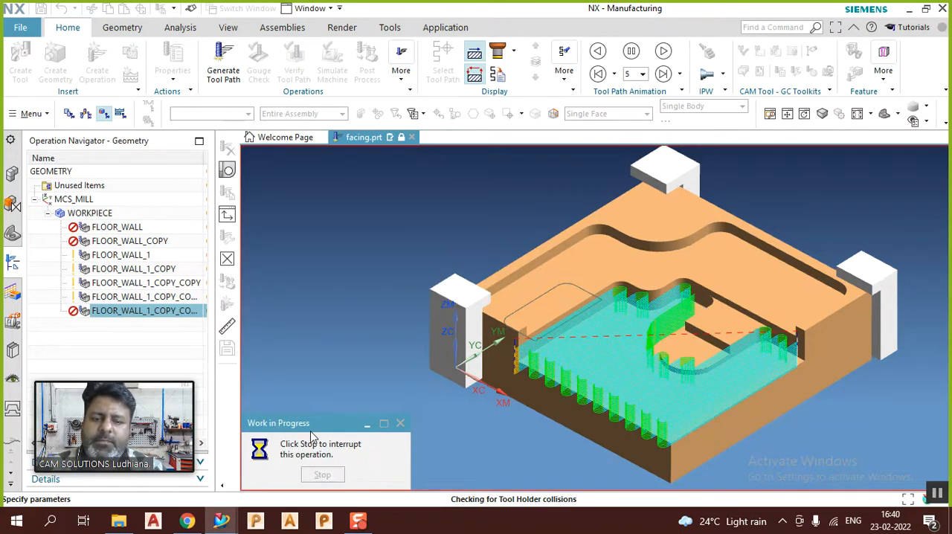
left_click(376, 478)
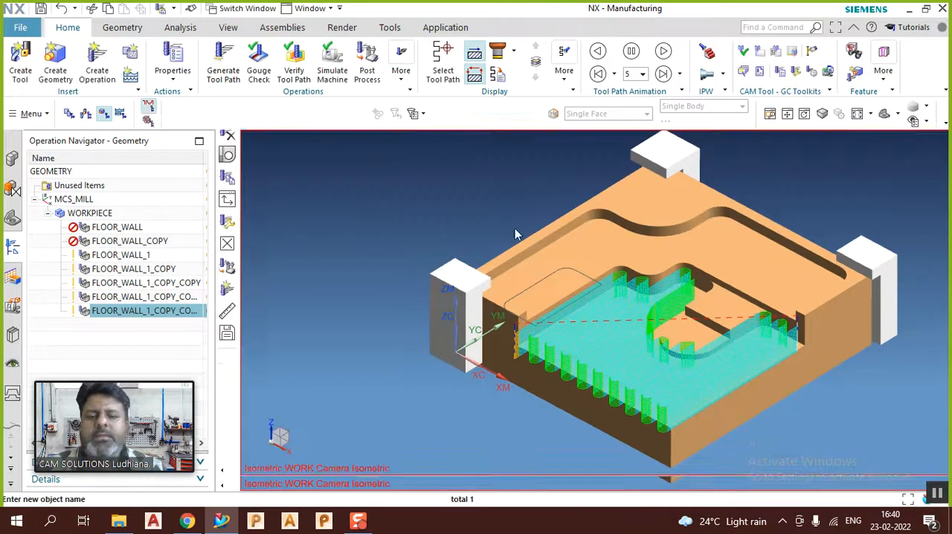
middle_click_drag(557, 213, 567, 241)
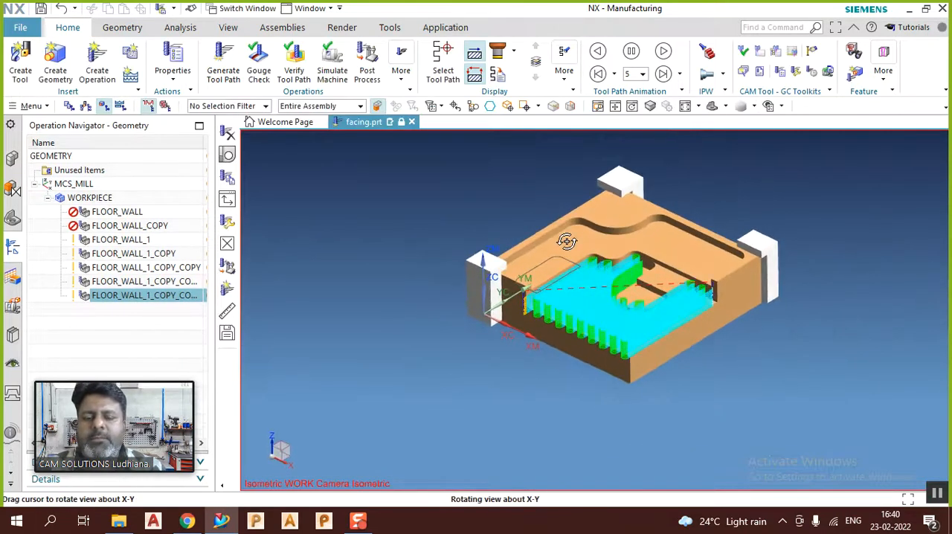
middle_click_drag(816, 189, 775, 210)
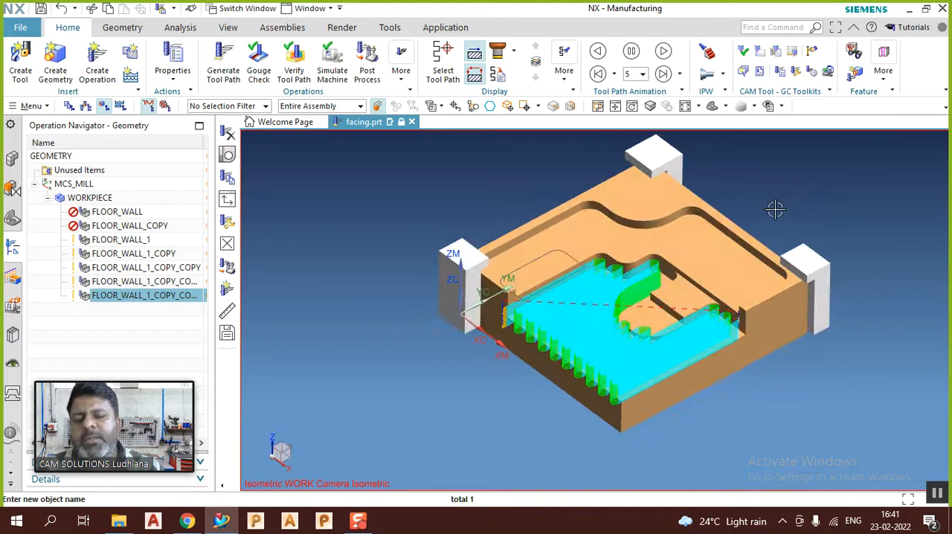
middle_click_drag(786, 211, 779, 189)
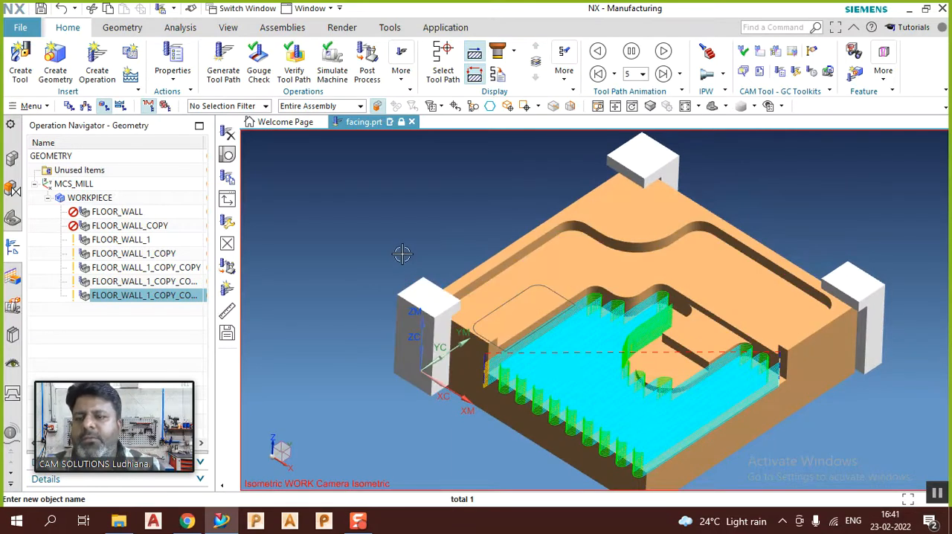
key("Escape")
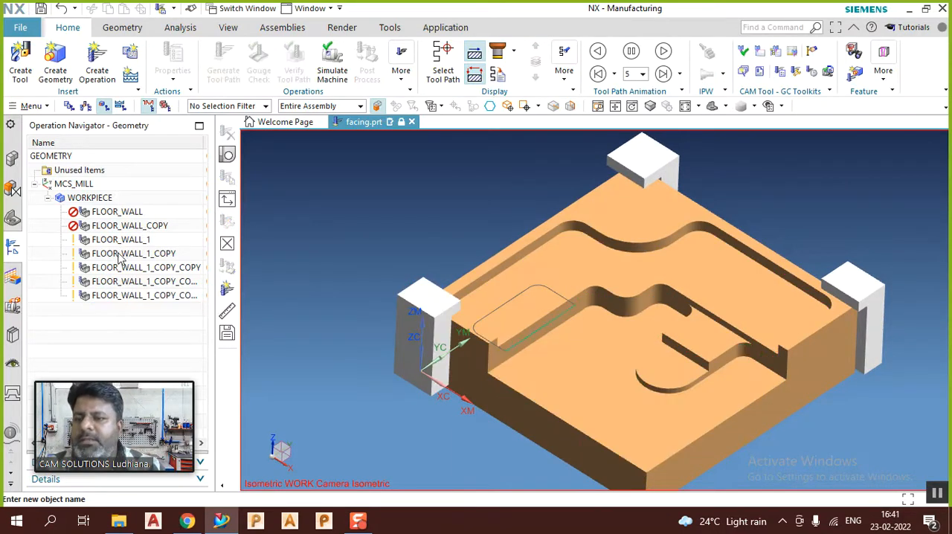
Step: Create a mill_planar Floor Wall operation named FLOOR_WALL_2 under WORKPIECE with no tool and accept it
right_click(87, 198)
mouse_move(144, 390)
left_click(216, 390)
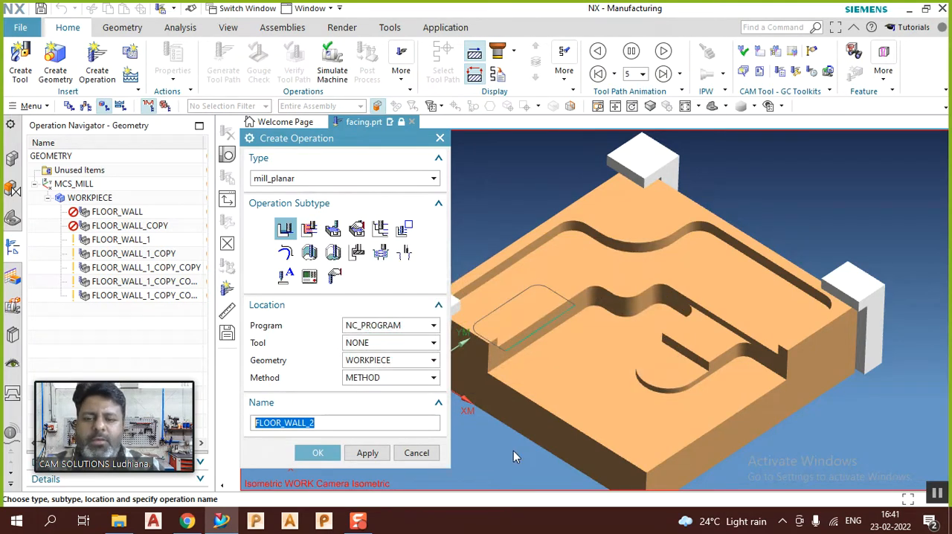
scroll(733, 238, "down", 2)
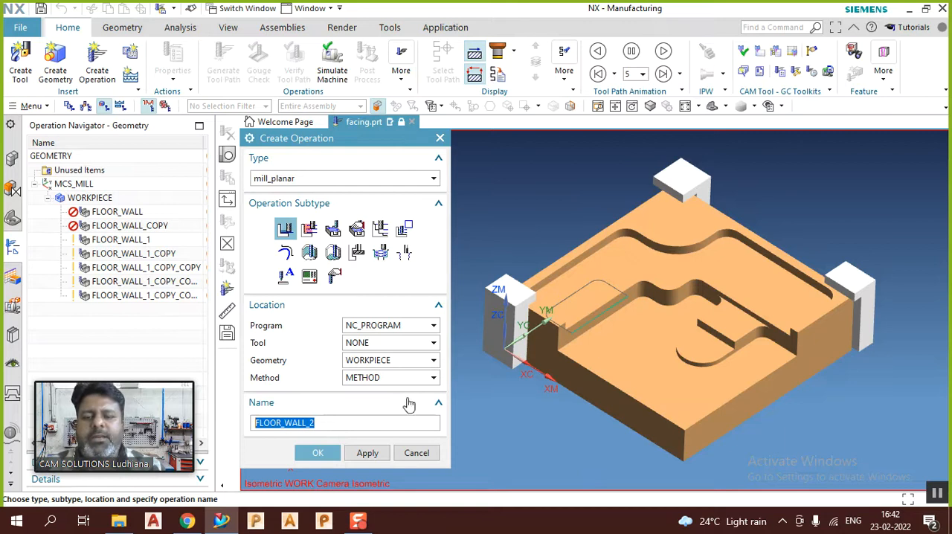
left_click(313, 453)
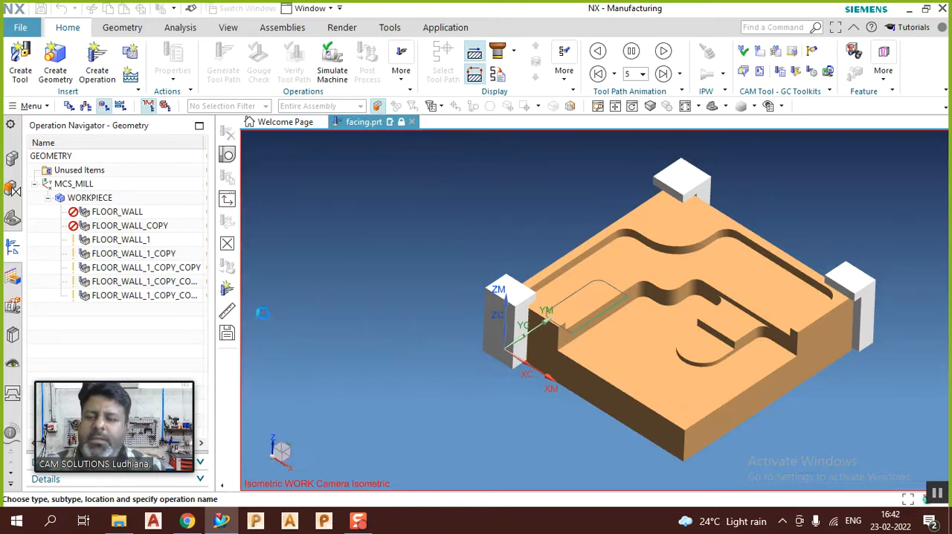
left_click(386, 478)
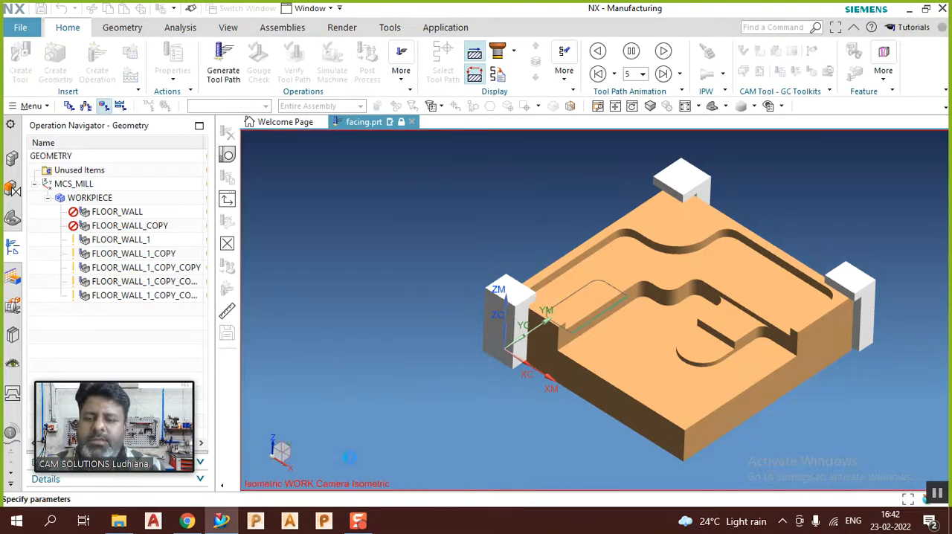
Step: Compare the displayed tool paths of the FLOOR_WALL_1 operation and its copies
left_click(140, 295)
left_click(134, 270)
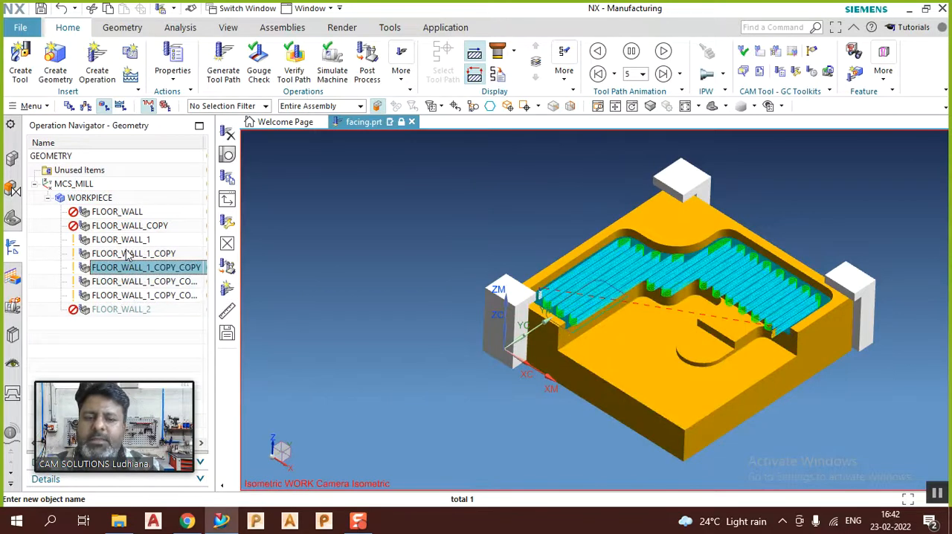
left_click(121, 253)
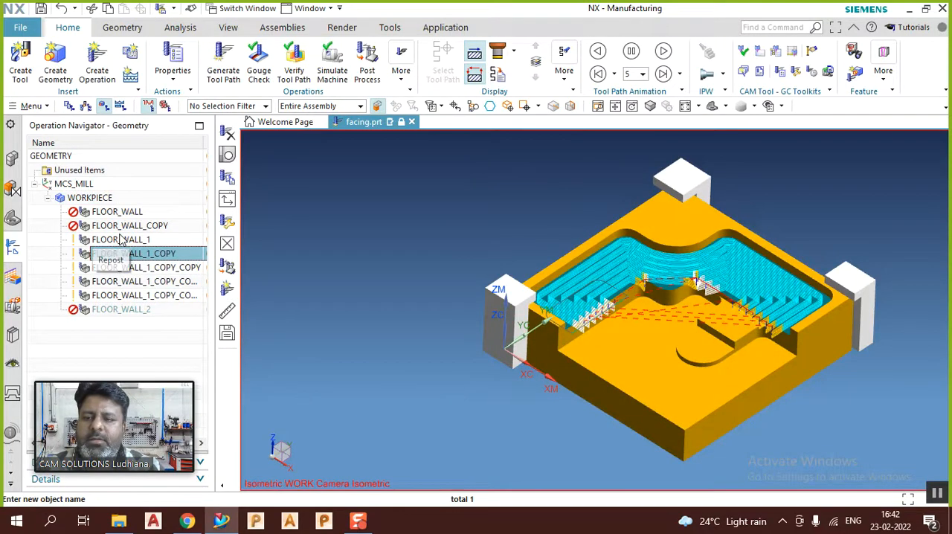
left_click(121, 239)
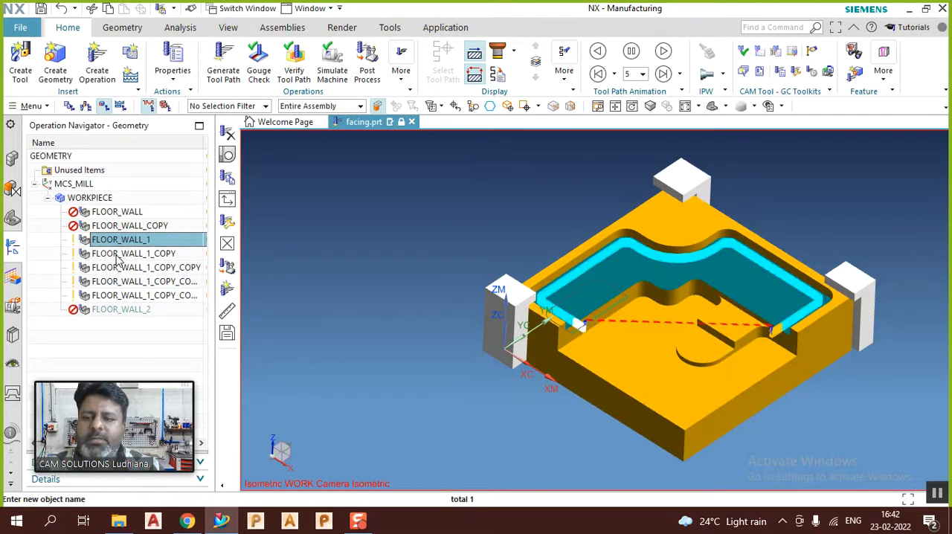
left_click(119, 253)
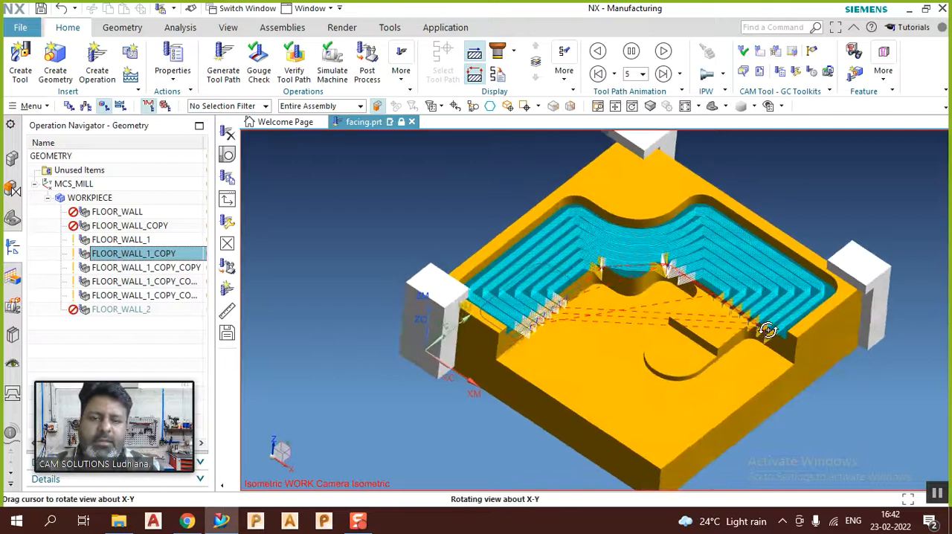